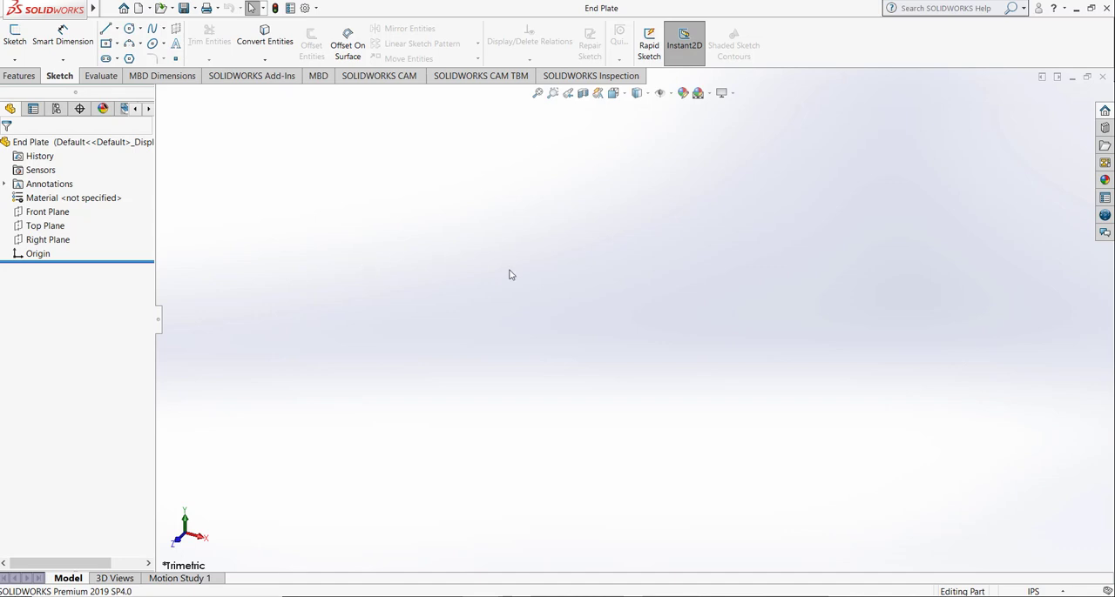
Step: Start a sketch on the Front Plane and draw a corner rectangle about 3.41 in tall up from the origin
{"action": "left_click", "coordinate": [8, 41]}
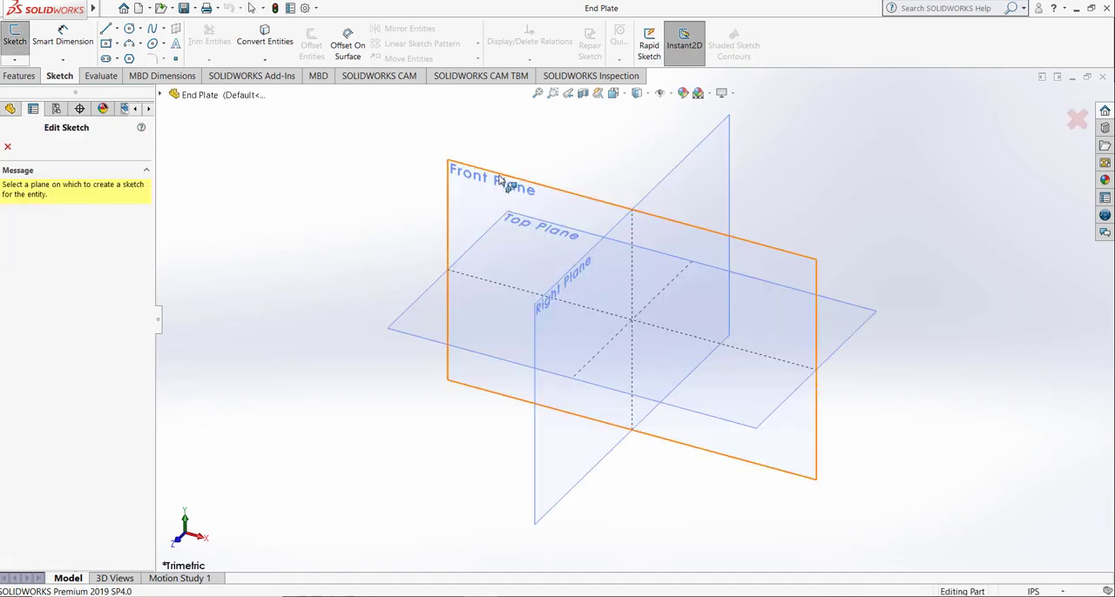
{"action": "left_click", "coordinate": [503, 181]}
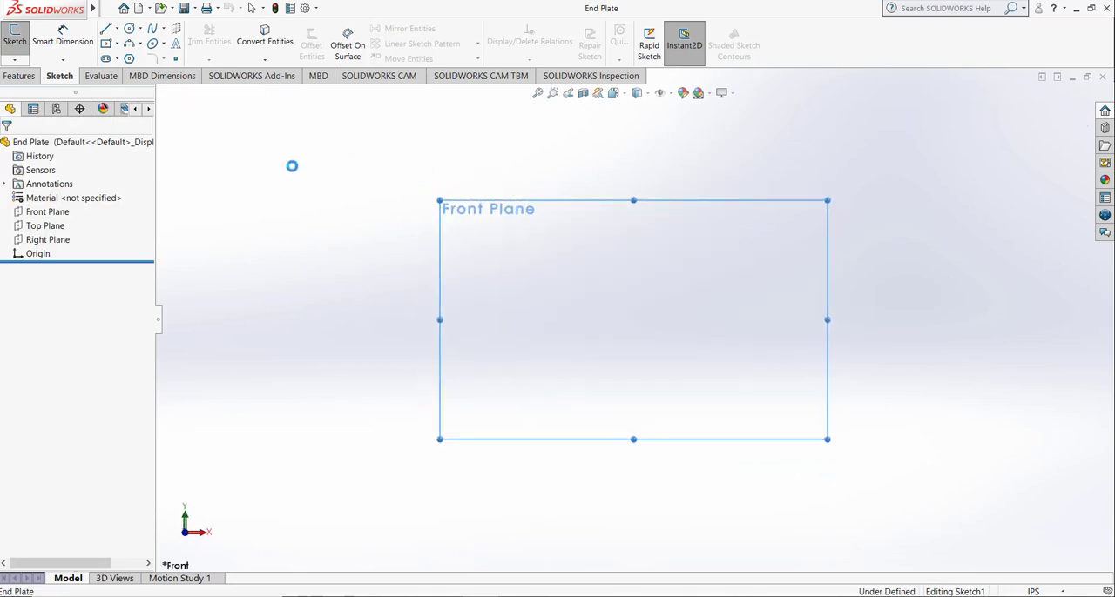
{"action": "left_click", "coordinate": [117, 43]}
{"action": "left_click", "coordinate": [126, 60]}
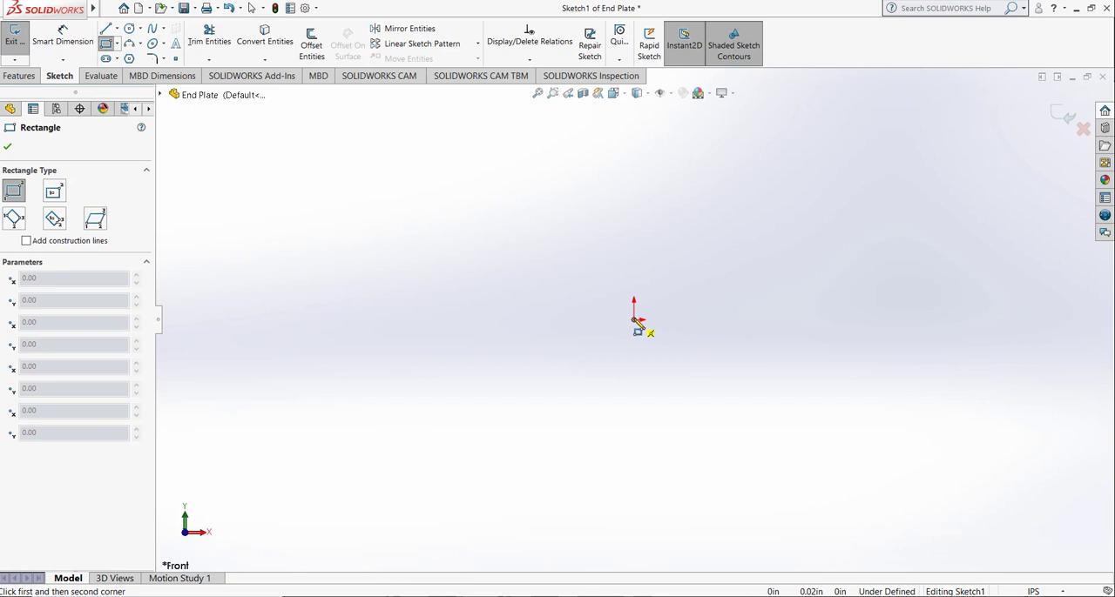
{"action": "mouse_move", "coordinate": [634, 319]}
{"action": "left_mouse_down"}
{"action": "mouse_move", "coordinate": [771, 180]}
{"action": "mouse_move", "coordinate": [737, 132]}
{"action": "left_mouse_up"}
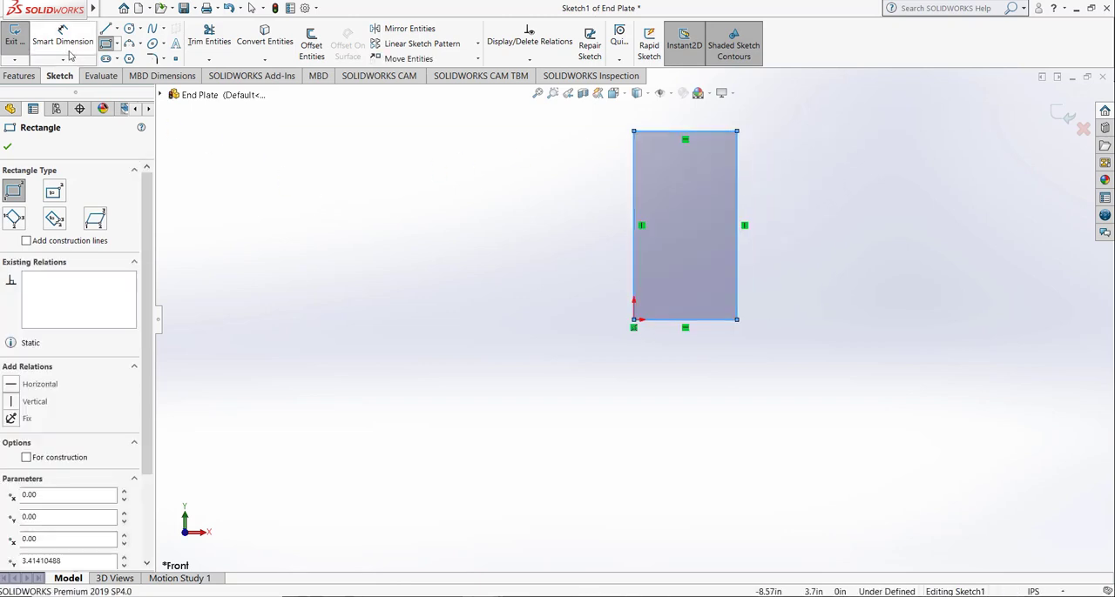
{"action": "key", "text": "Escape"}
{"action": "key", "text": "Escape"}
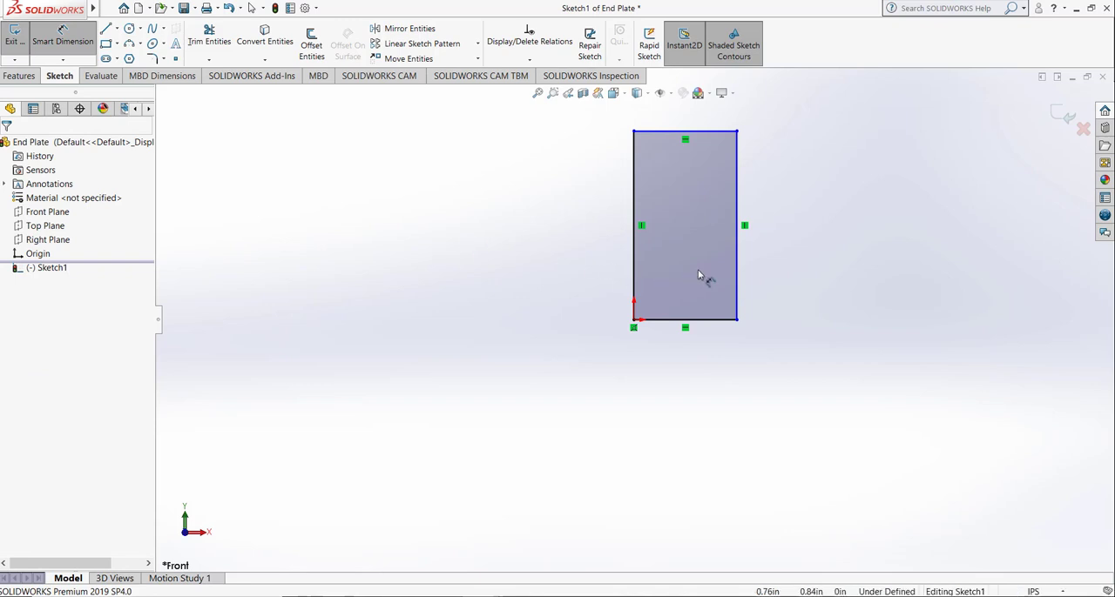
Step: Dimension the rectangle to 8 in high and 3 in wide
{"action": "left_click", "coordinate": [637, 232]}
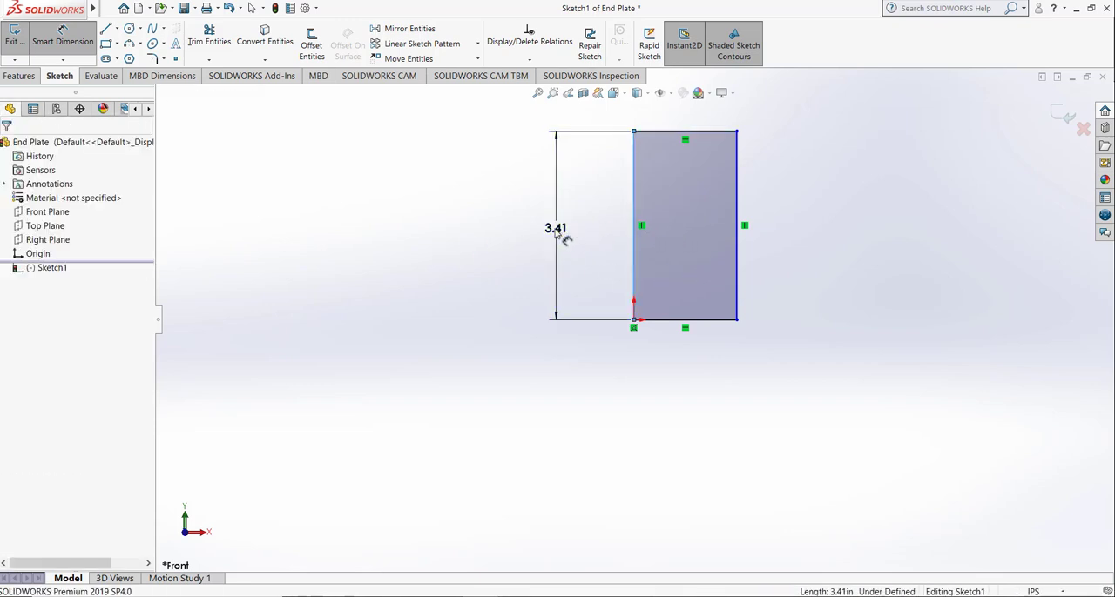
{"action": "left_click", "coordinate": [562, 237]}
{"action": "type", "text": "8.00in"}
{"action": "key", "text": "Return"}
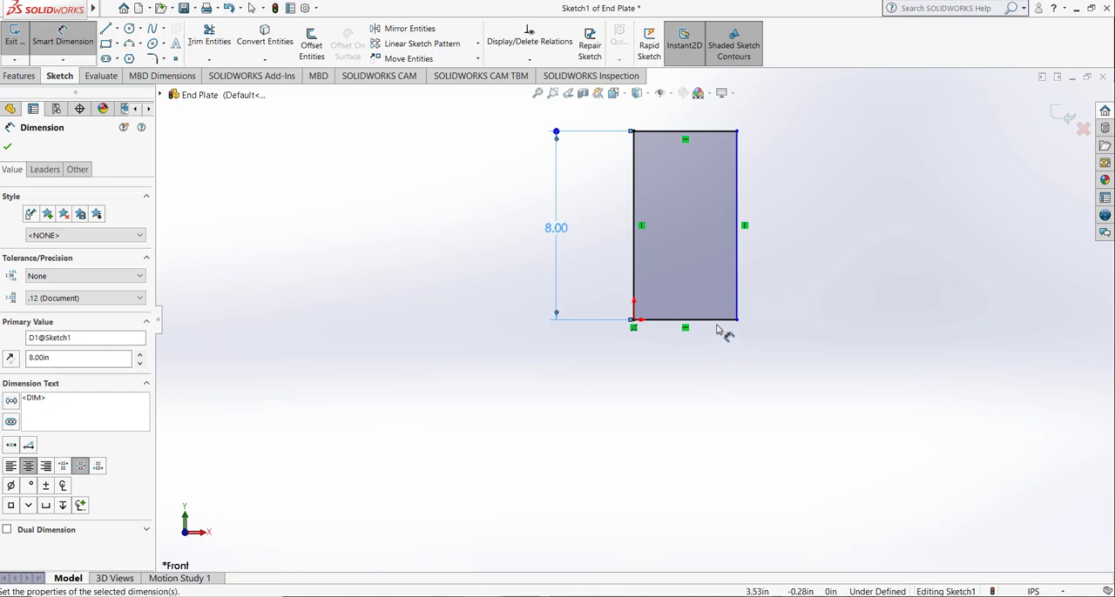
{"action": "left_click", "coordinate": [721, 321]}
{"action": "left_click", "coordinate": [689, 411]}
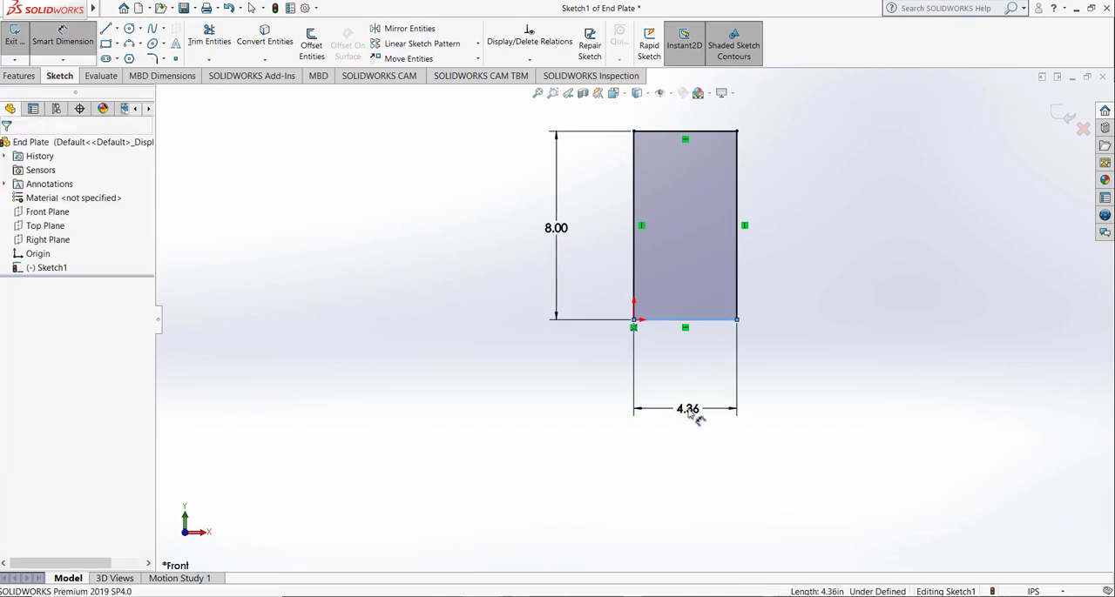
{"action": "type", "text": "3.00in"}
{"action": "key", "text": "Return"}
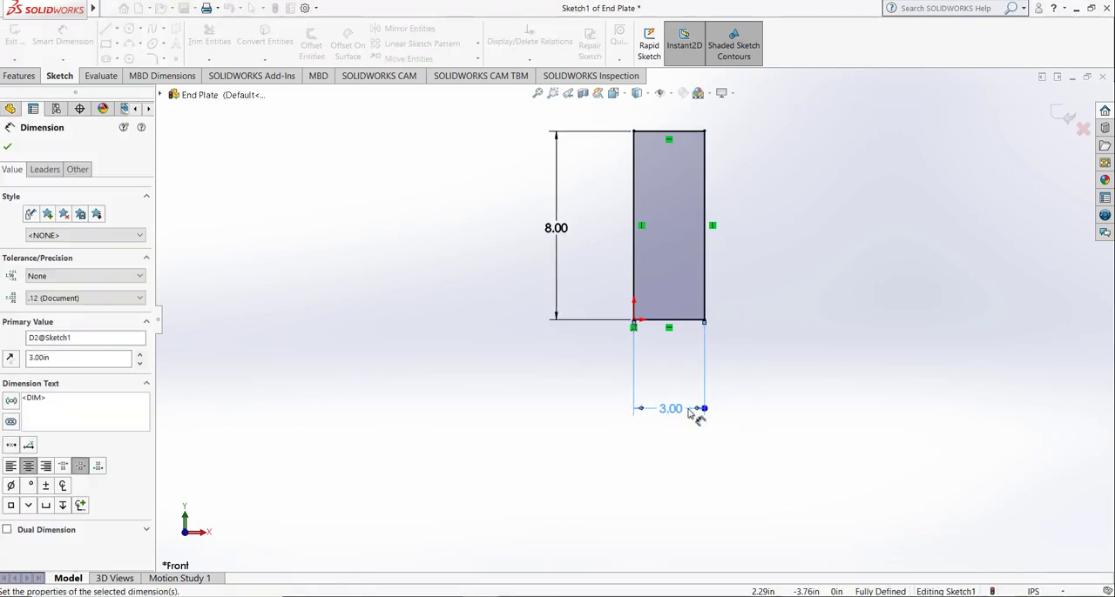
Step: Sketch two vertically aligned circles inside the rectangle, the upper about 1.19 in and the lower about 1.41 in in diameter
{"action": "left_click", "coordinate": [130, 31]}
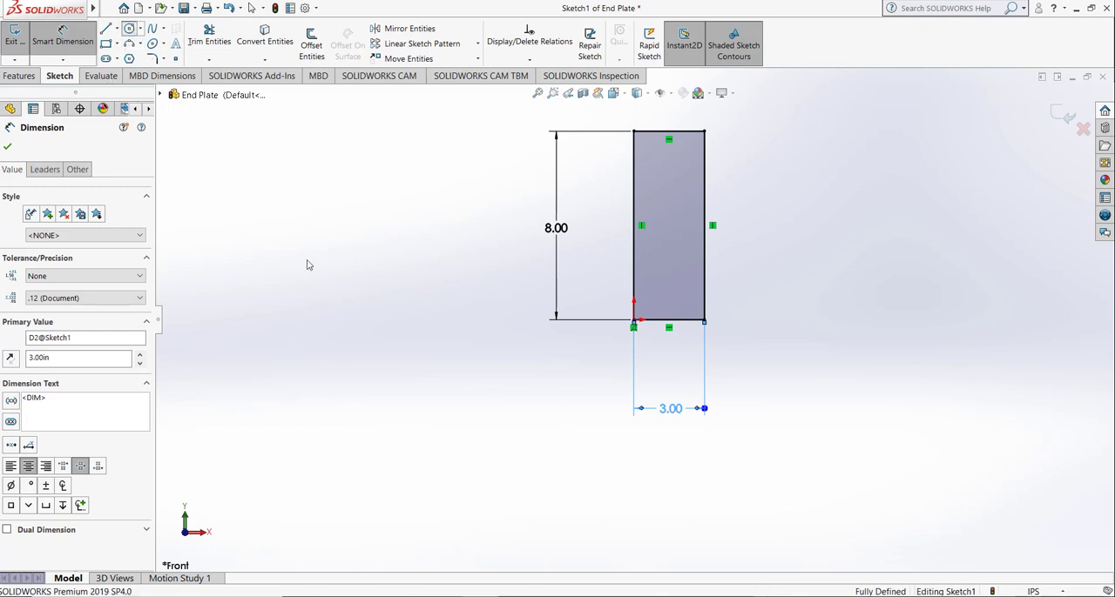
{"action": "left_click", "coordinate": [668, 168]}
{"action": "left_click", "coordinate": [682, 174]}
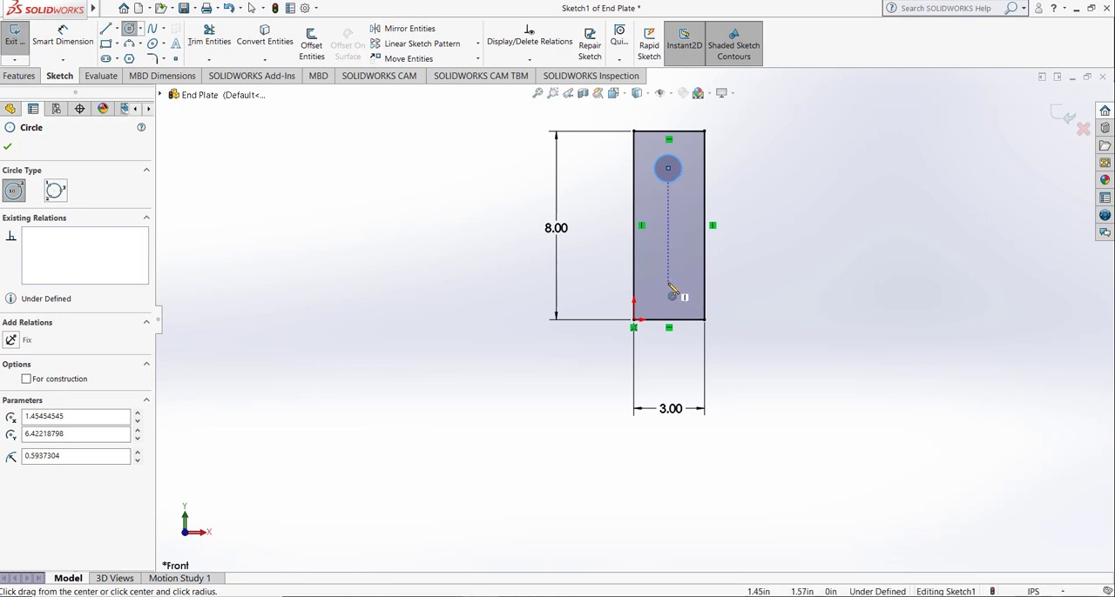
{"action": "left_click", "coordinate": [671, 290]}
{"action": "left_click", "coordinate": [681, 303]}
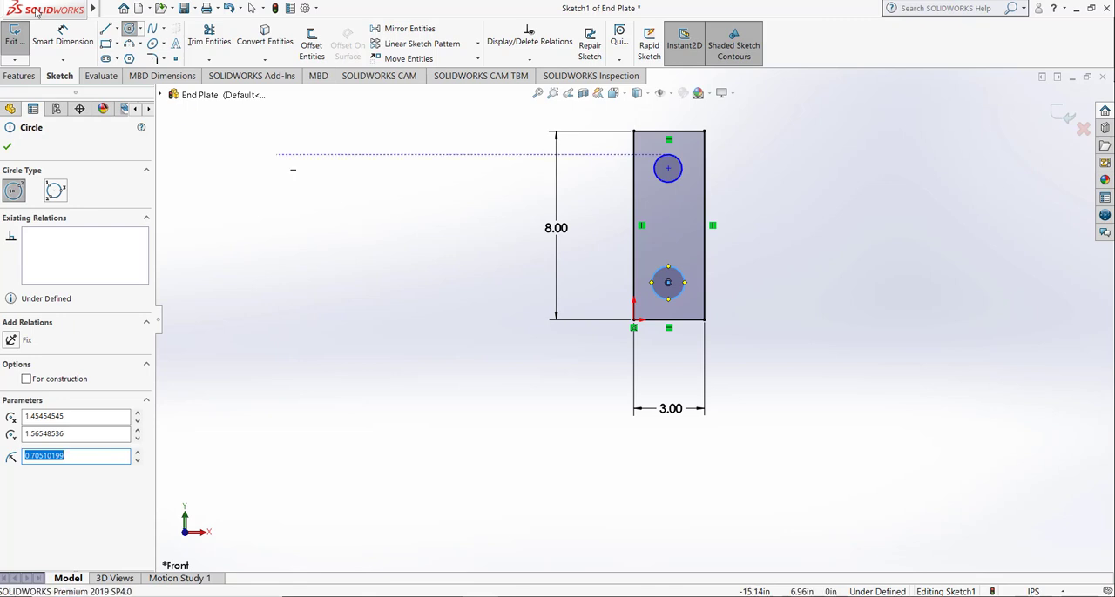
Step: Dimension the upper circle to a diameter of 0.5 in
{"action": "left_click", "coordinate": [62, 36]}
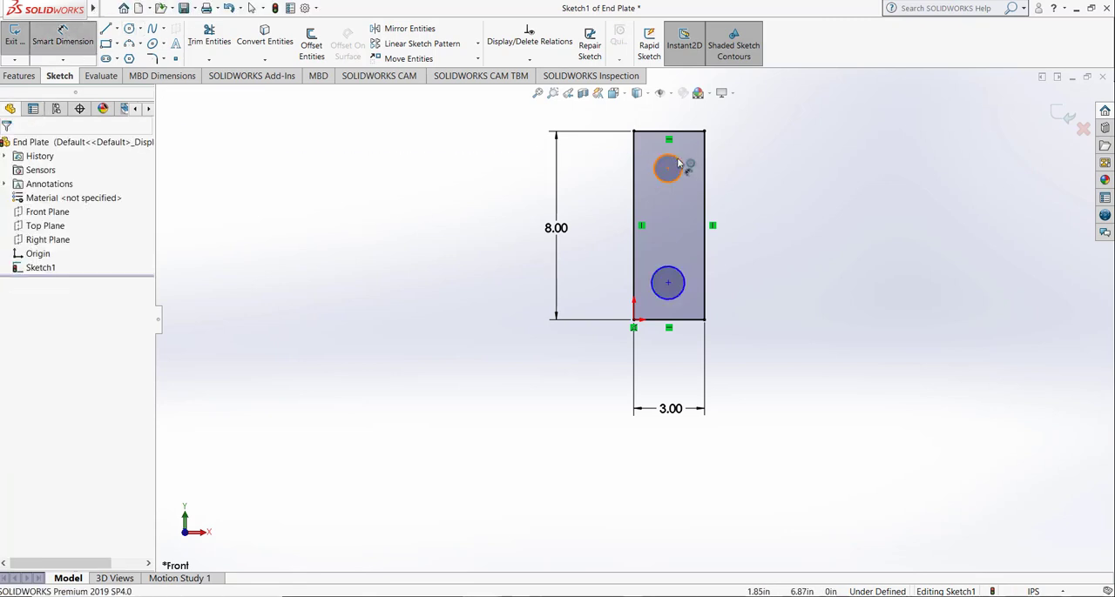
{"action": "left_click", "coordinate": [678, 163]}
{"action": "left_click", "coordinate": [777, 177]}
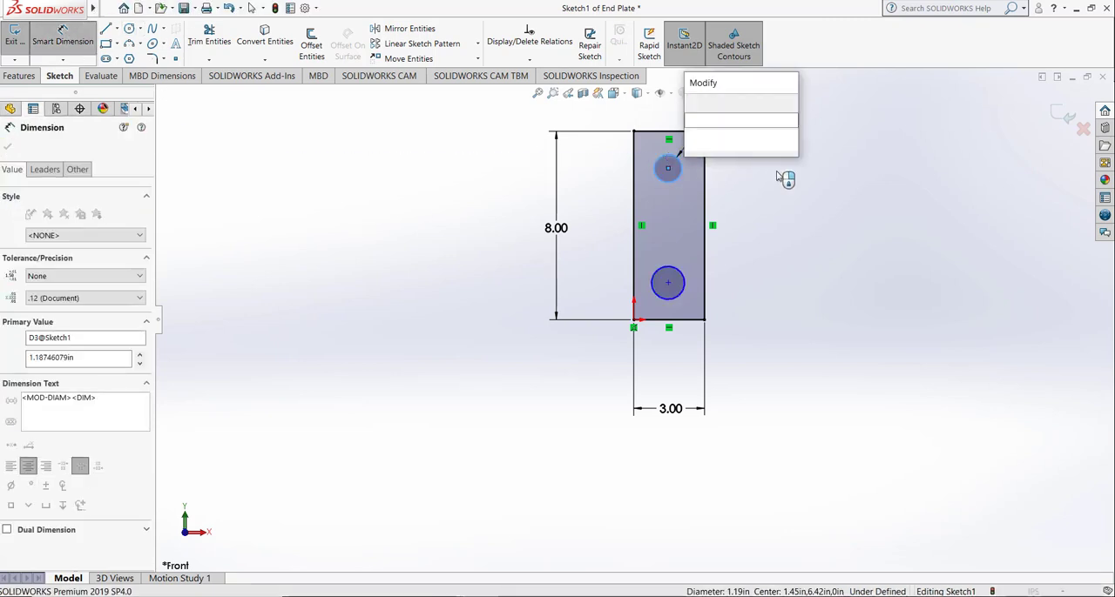
{"action": "type", "text": ".5"}
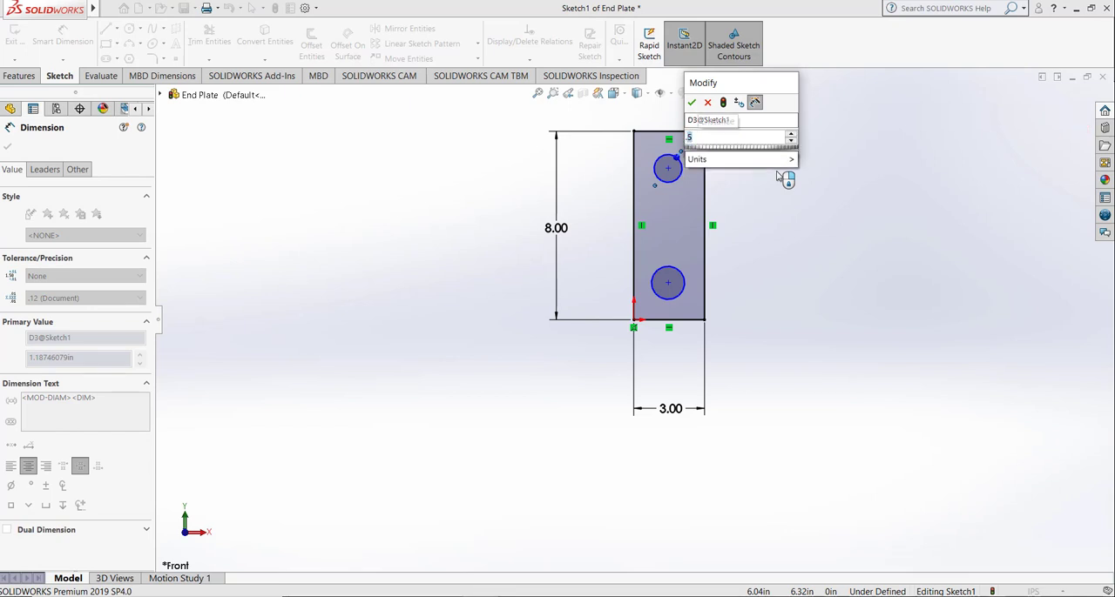
{"action": "key", "text": "Return"}
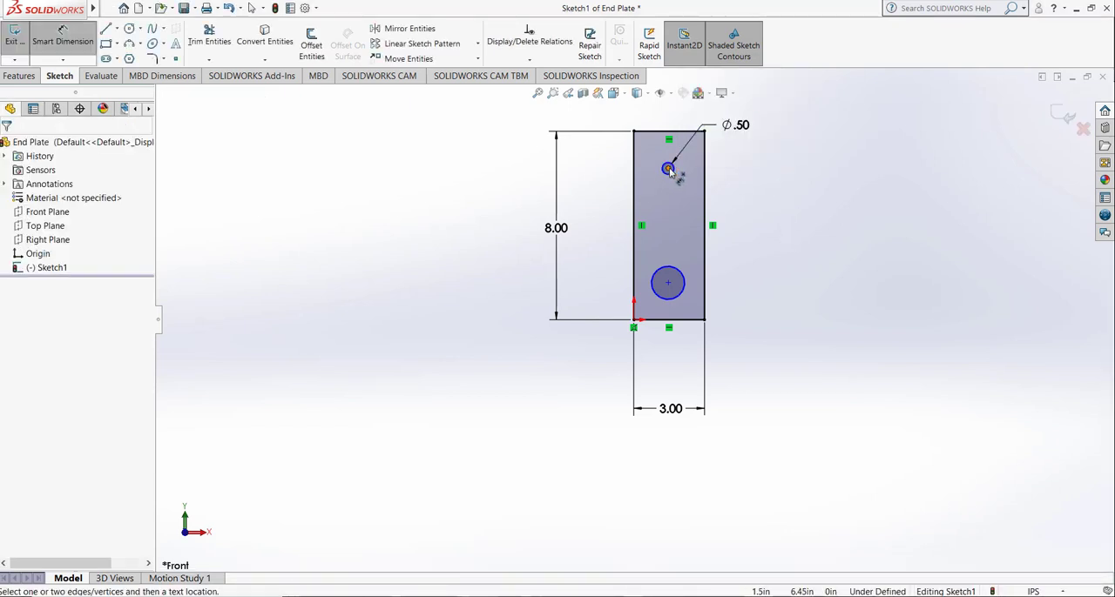
Step: Dimension the upper circle's center 1.5 in from the rectangle's right edge
{"action": "left_click", "coordinate": [668, 169]}
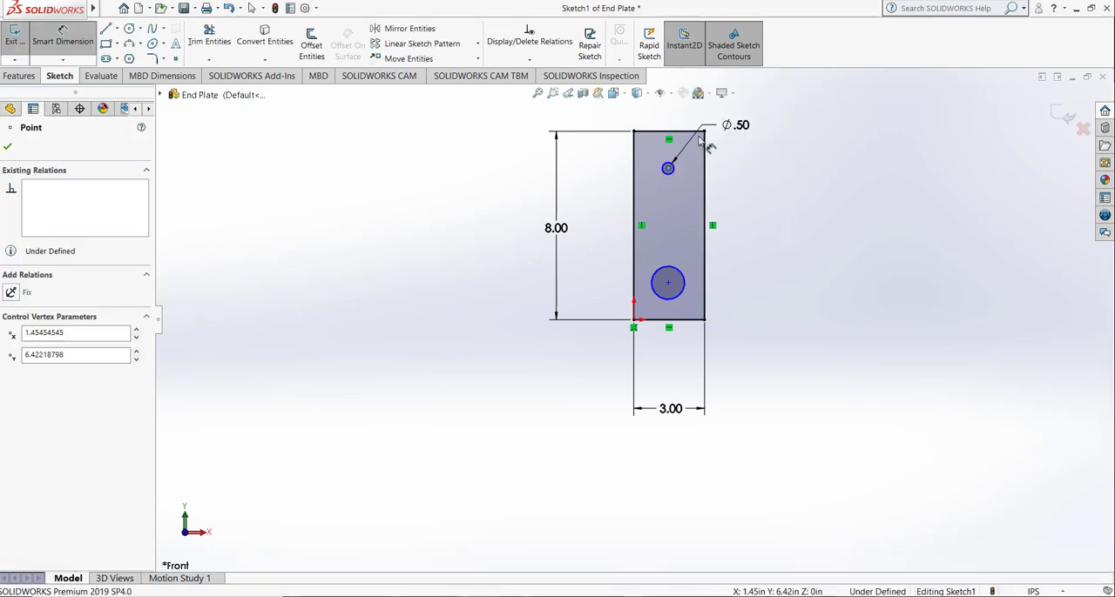
{"action": "left_click", "coordinate": [706, 146]}
{"action": "left_click", "coordinate": [688, 115]}
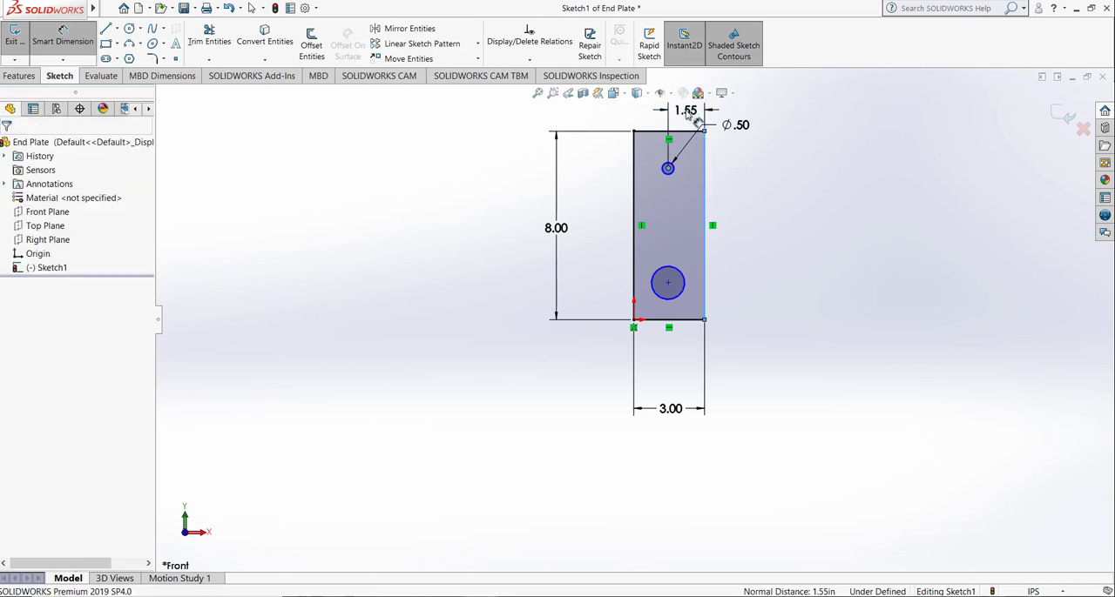
{"action": "type", "text": "1.5"}
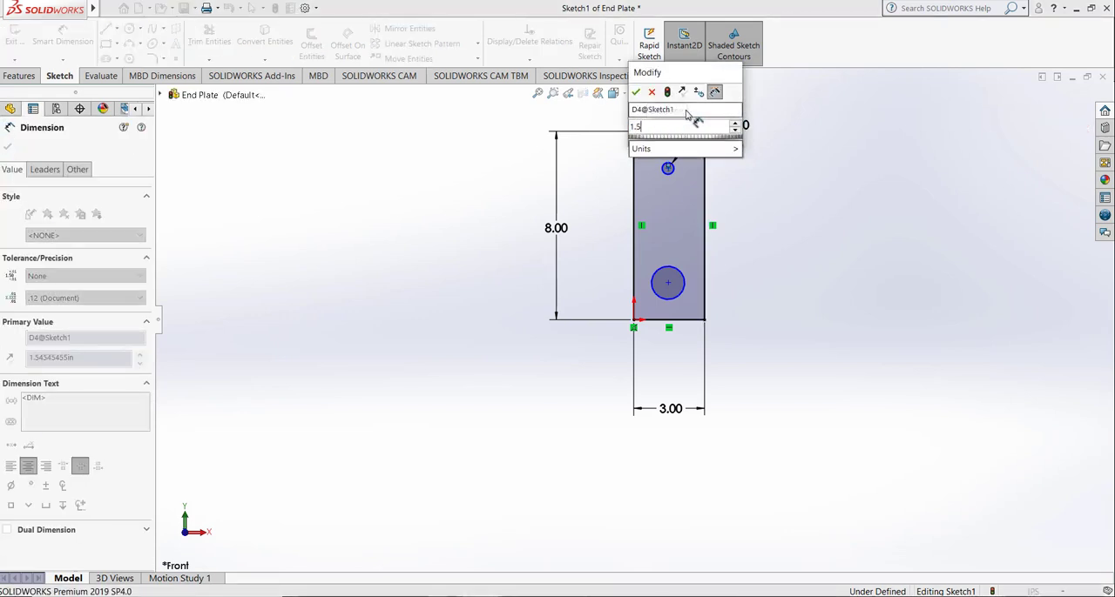
{"action": "key", "text": "Return"}
{"action": "left_click", "coordinate": [771, 272]}
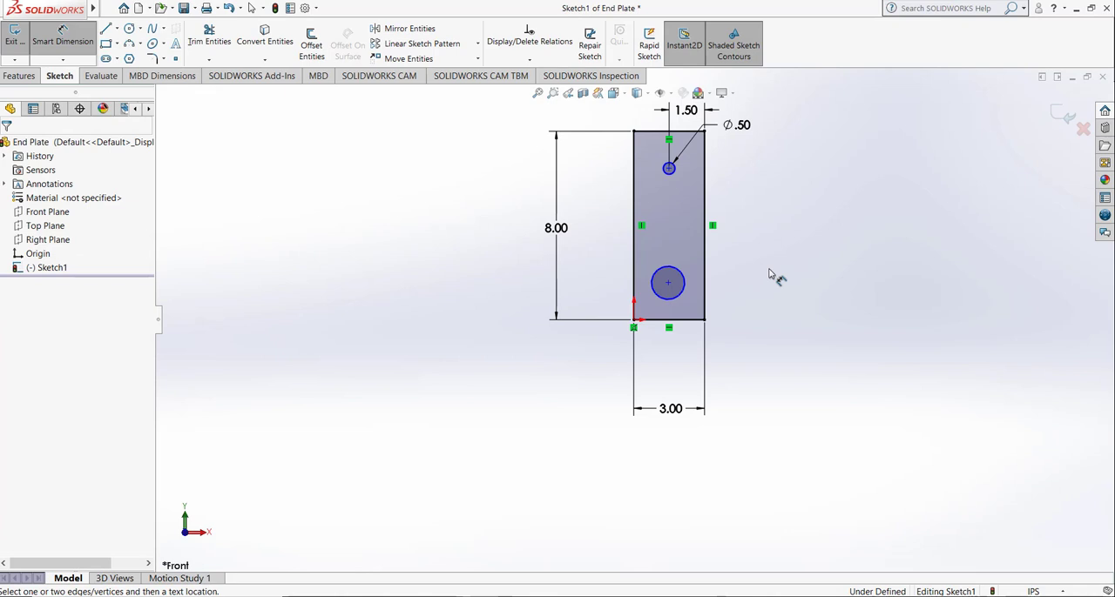
Step: Dimension the lower circle to a diameter of 0.5 in
{"action": "left_click", "coordinate": [685, 280]}
{"action": "left_click", "coordinate": [747, 243]}
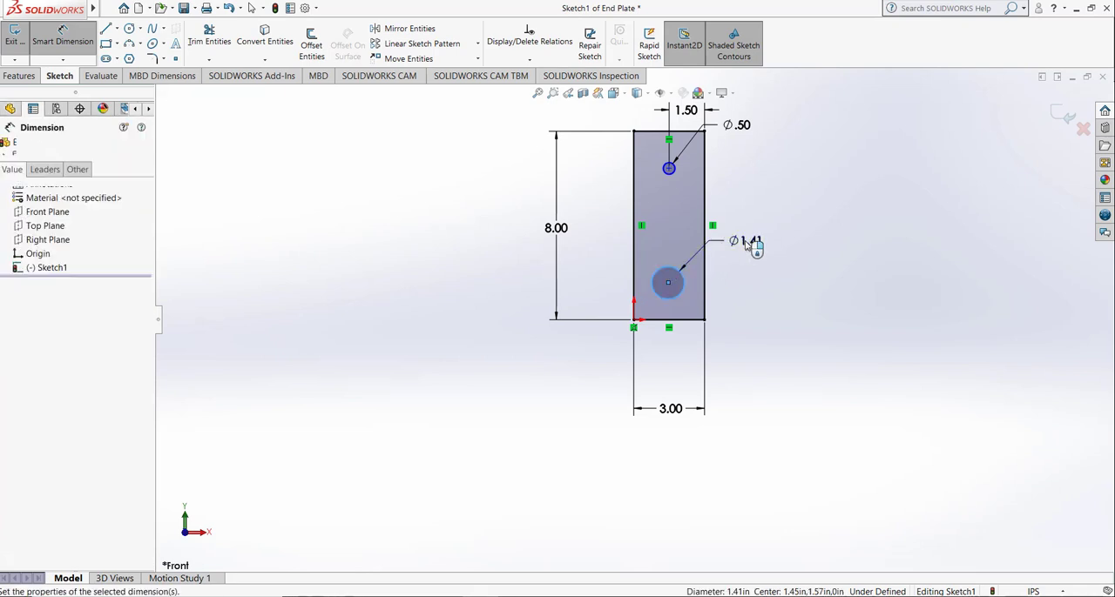
{"action": "type", "text": ".5"}
{"action": "key", "text": "Return"}
{"action": "left_click", "coordinate": [663, 309]}
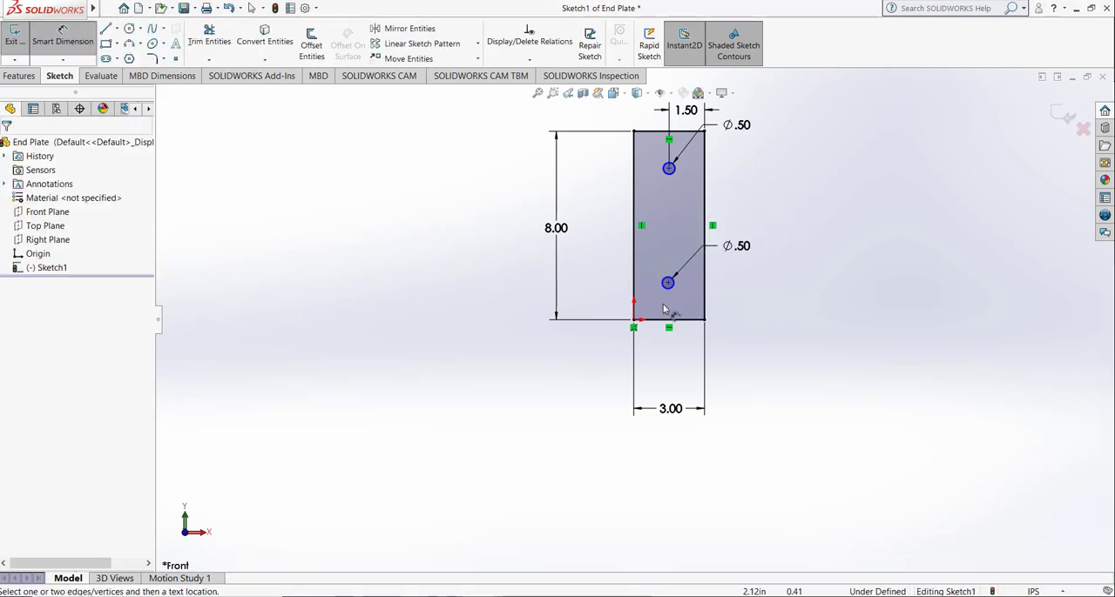
Step: Dimension the lower circle's center 1.5 in from the rectangle's right edge
{"action": "left_click", "coordinate": [668, 284]}
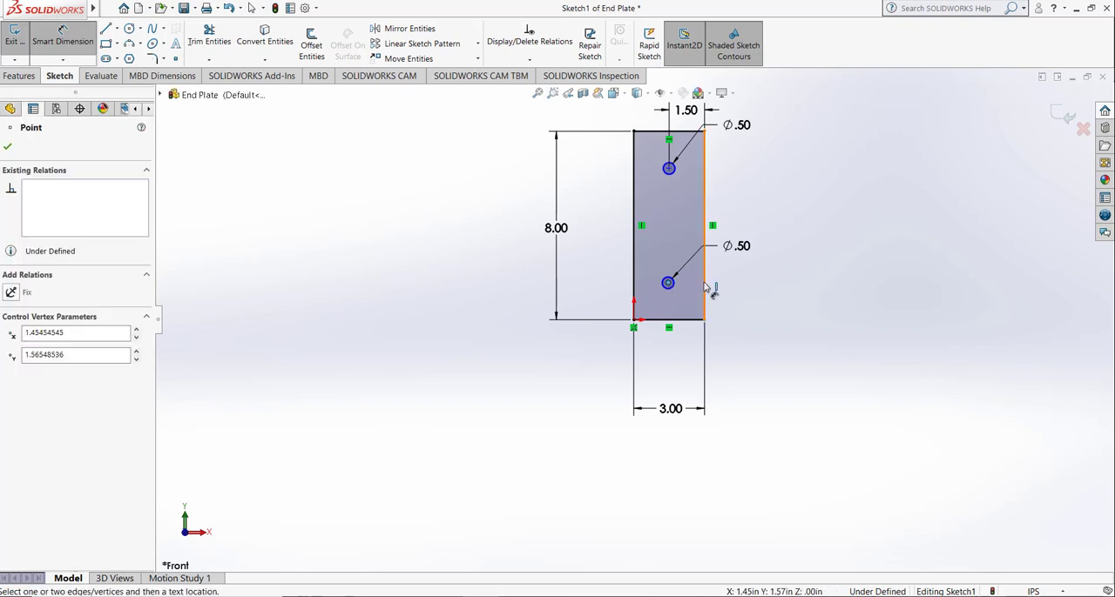
{"action": "left_click", "coordinate": [706, 288]}
{"action": "left_click", "coordinate": [701, 352]}
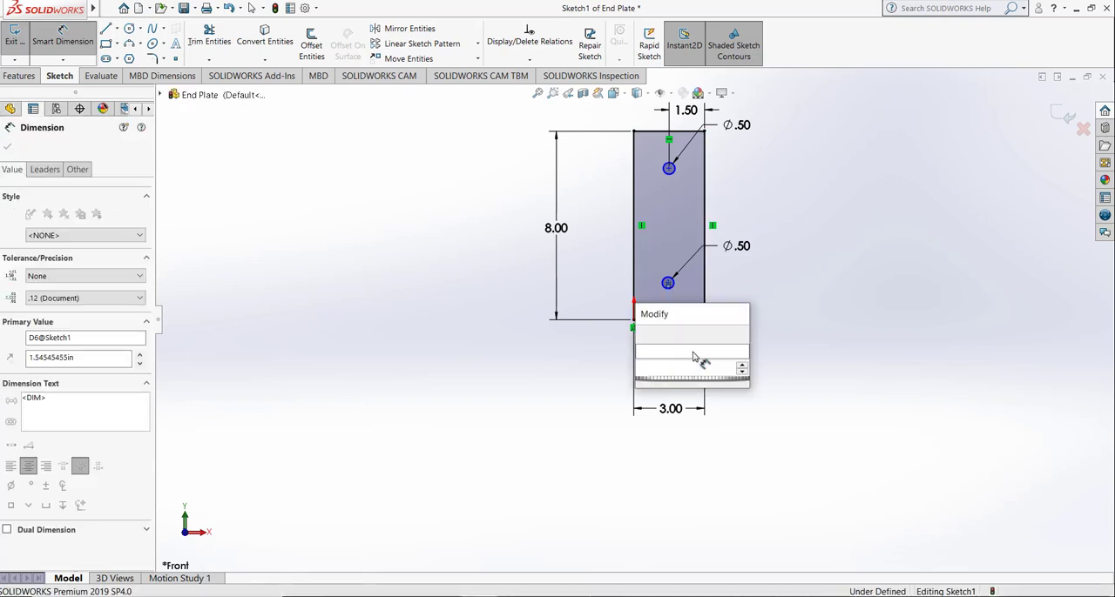
{"action": "type", "text": "1.5"}
{"action": "key", "text": "Return"}
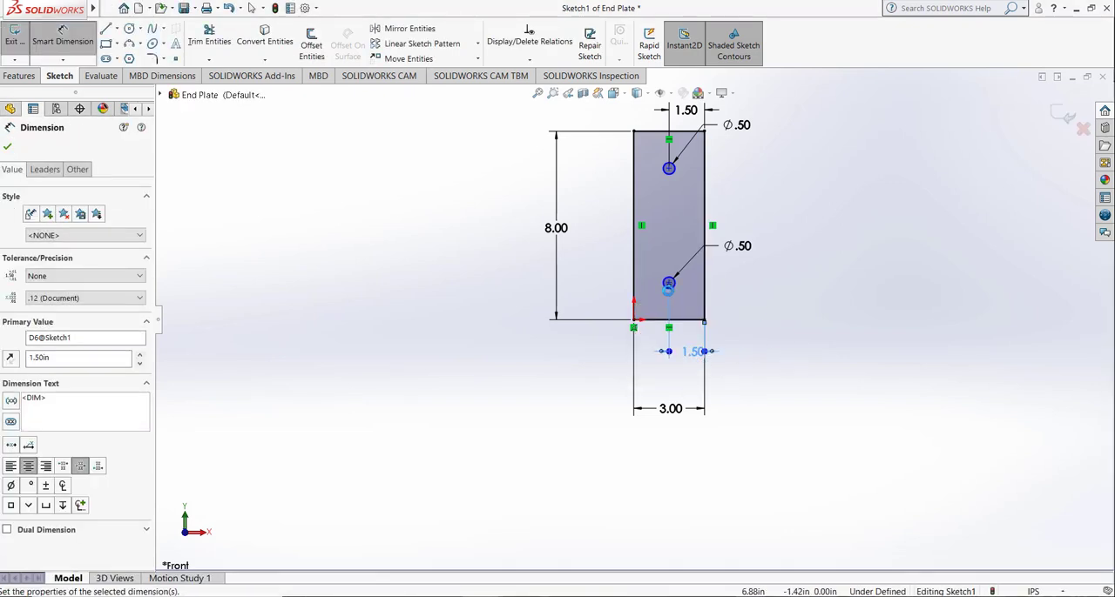
Step: Dimension the upper circle's center 2 in below the rectangle's top edge
{"action": "left_click", "coordinate": [668, 170]}
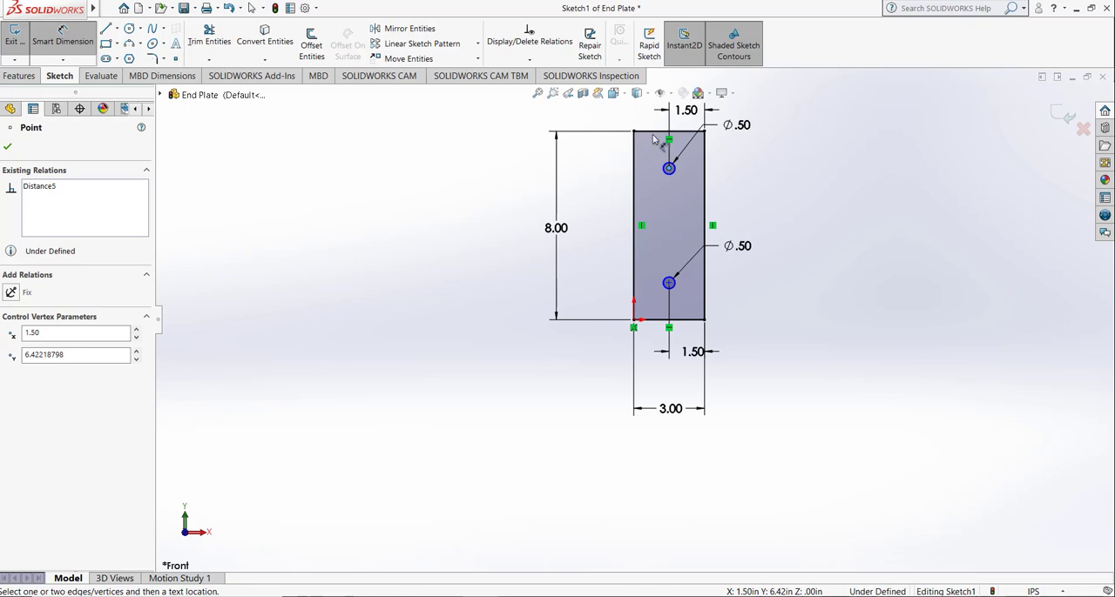
{"action": "left_click", "coordinate": [657, 132]}
{"action": "left_click", "coordinate": [590, 152]}
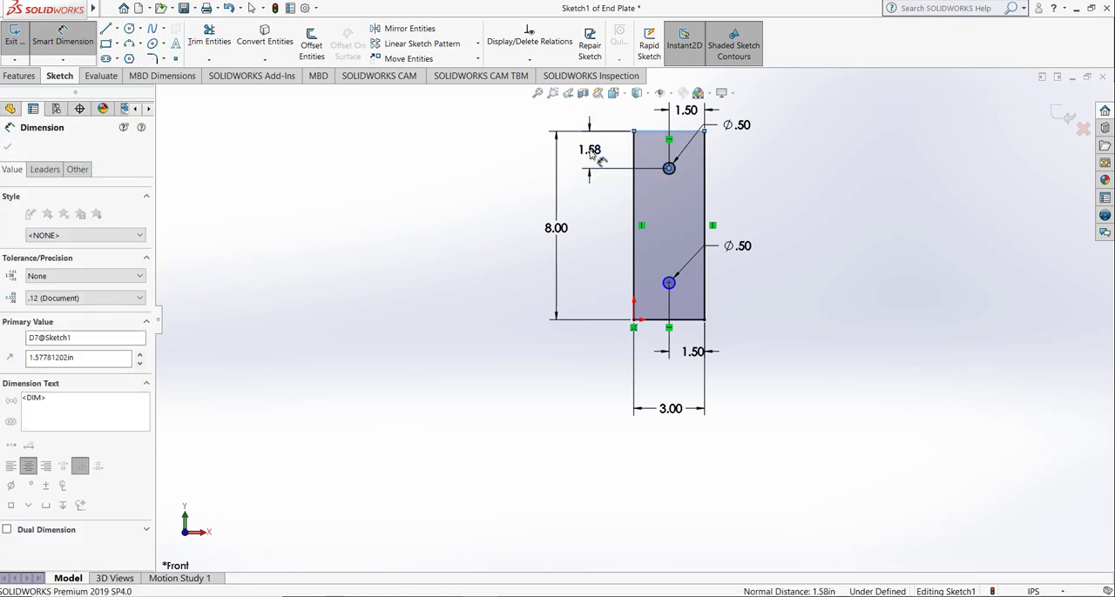
{"action": "type", "text": "2"}
{"action": "key", "text": "Return"}
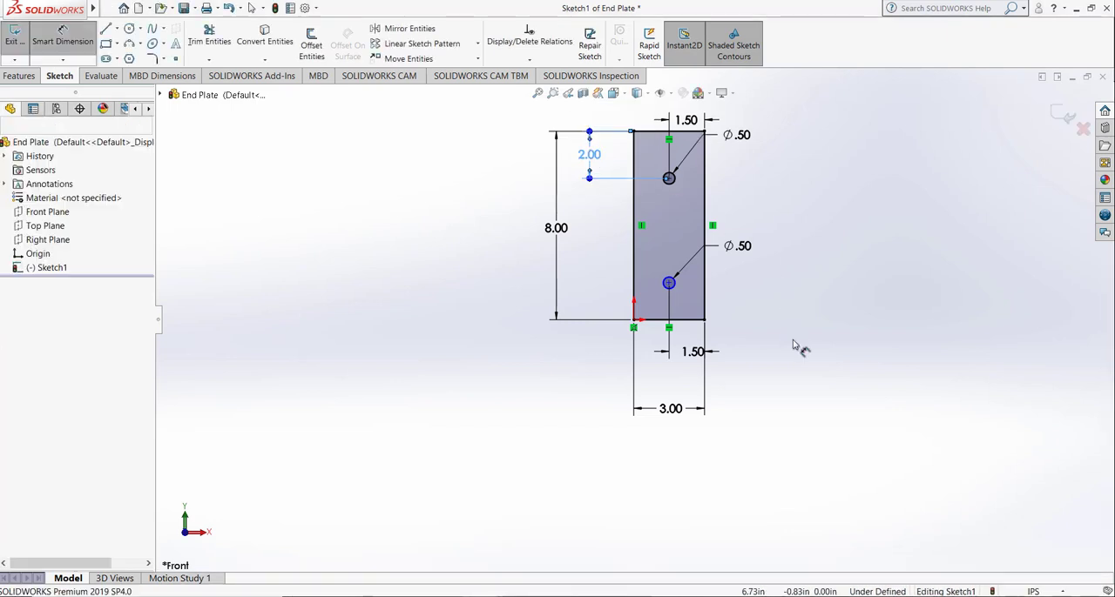
{"action": "left_click", "coordinate": [792, 345]}
Step: Dimension the lower circle's center 2 in above the rectangle's bottom edge
{"action": "left_click", "coordinate": [669, 283]}
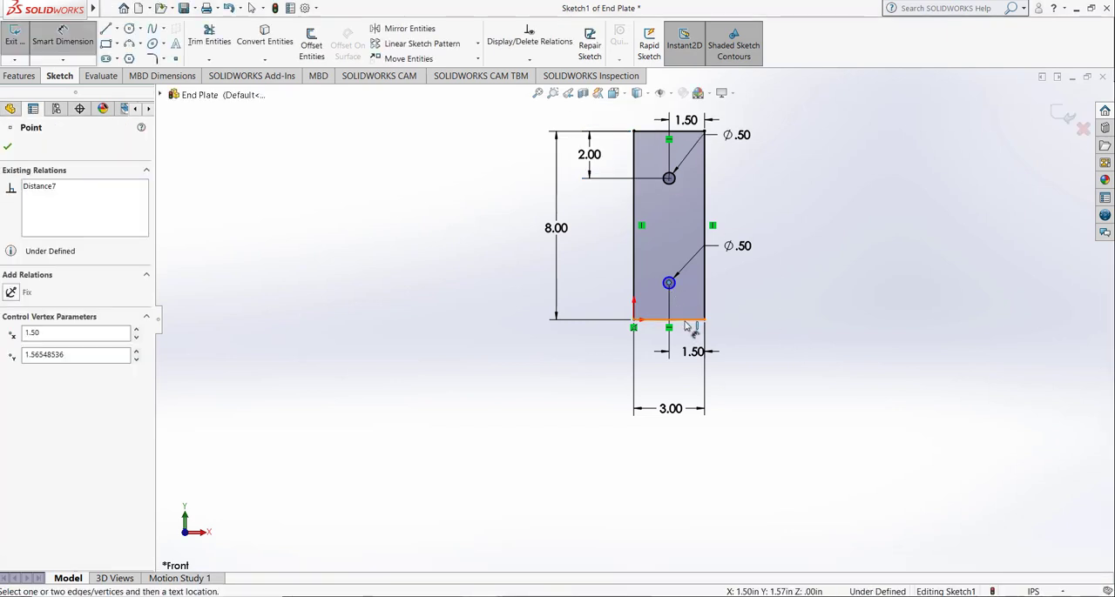
{"action": "left_click", "coordinate": [685, 327]}
{"action": "left_click", "coordinate": [735, 305]}
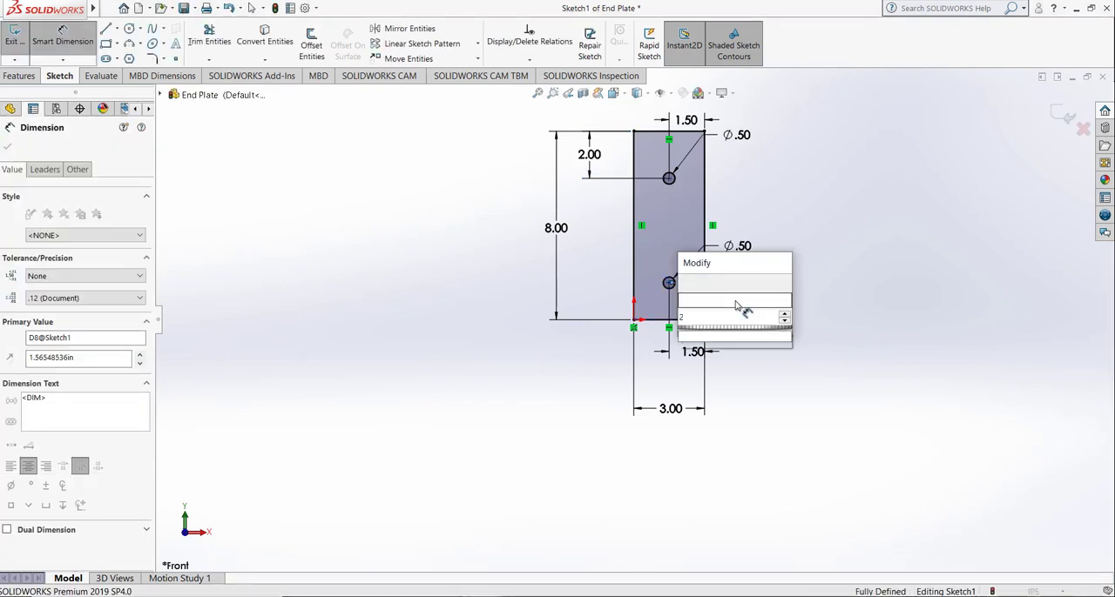
{"action": "type", "text": "2"}
{"action": "key", "text": "Return"}
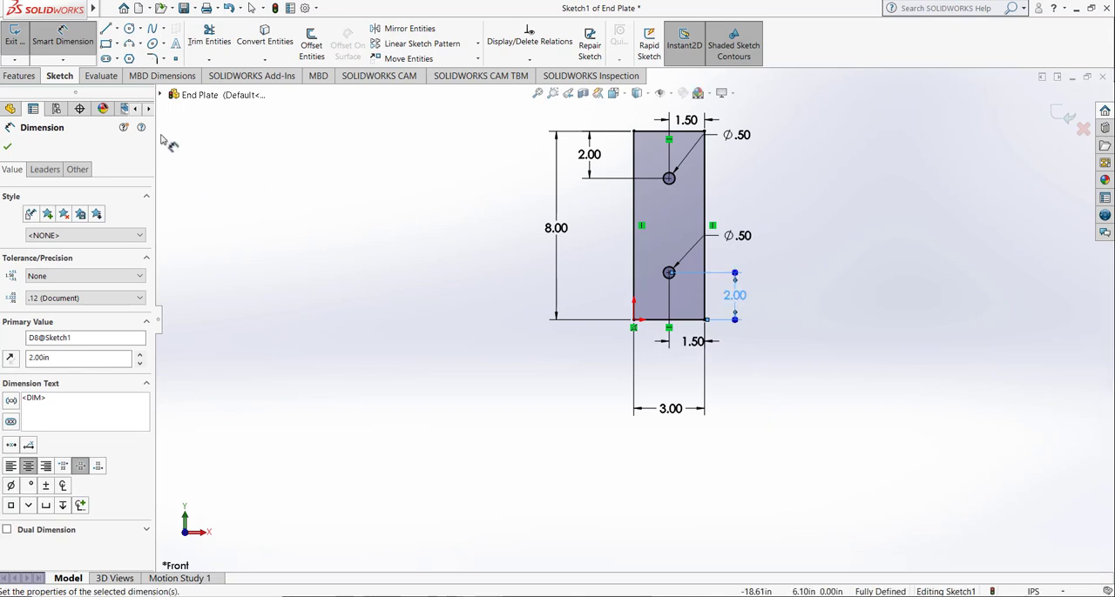
Step: Exit the sketch and extrude the plate profile with its two holes as a blind boss 0.5 in thick
{"action": "left_click", "coordinate": [14, 35]}
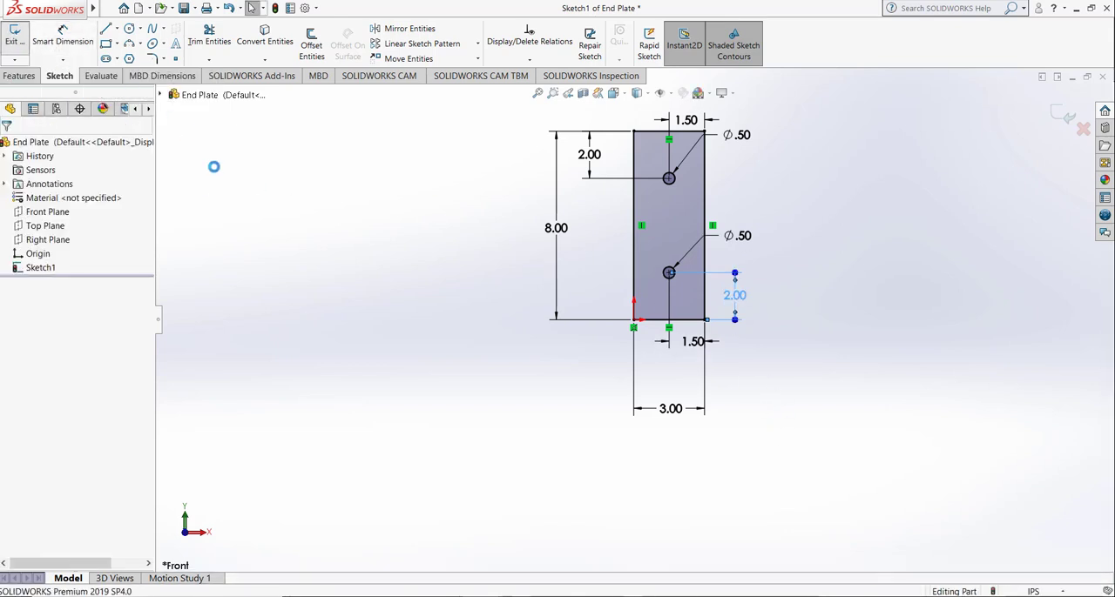
{"action": "left_click", "coordinate": [35, 77]}
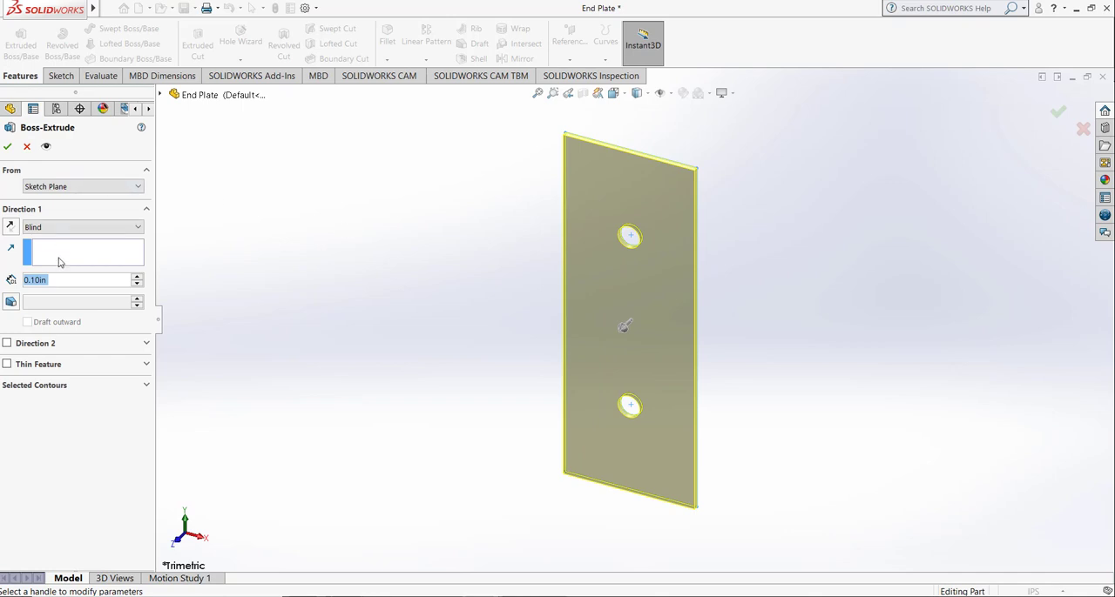
{"action": "type", "text": "0.5"}
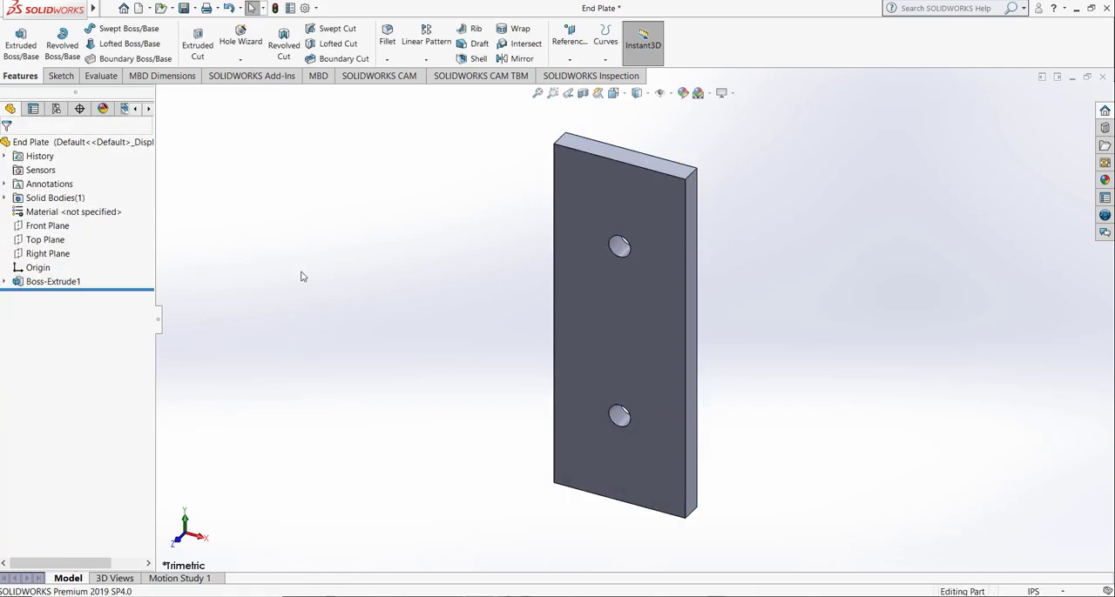
{"action": "left_click", "coordinate": [537, 97]}
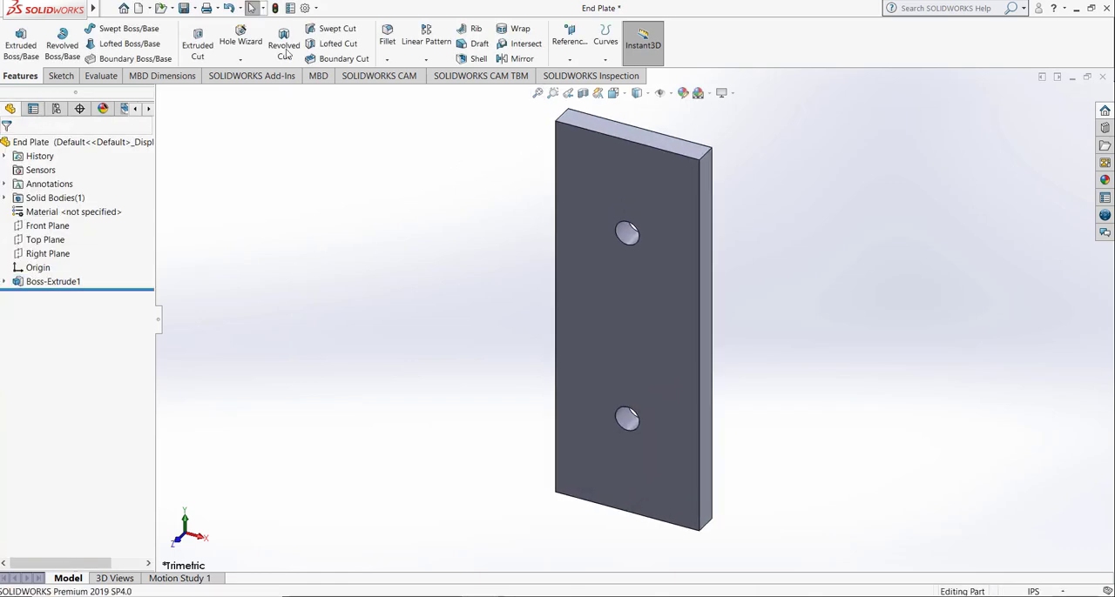
Step: Create a drawing from the End Plate part on a standard B (ANSI) Landscape sheet with the sheet format displayed
{"action": "left_click", "coordinate": [150, 10]}
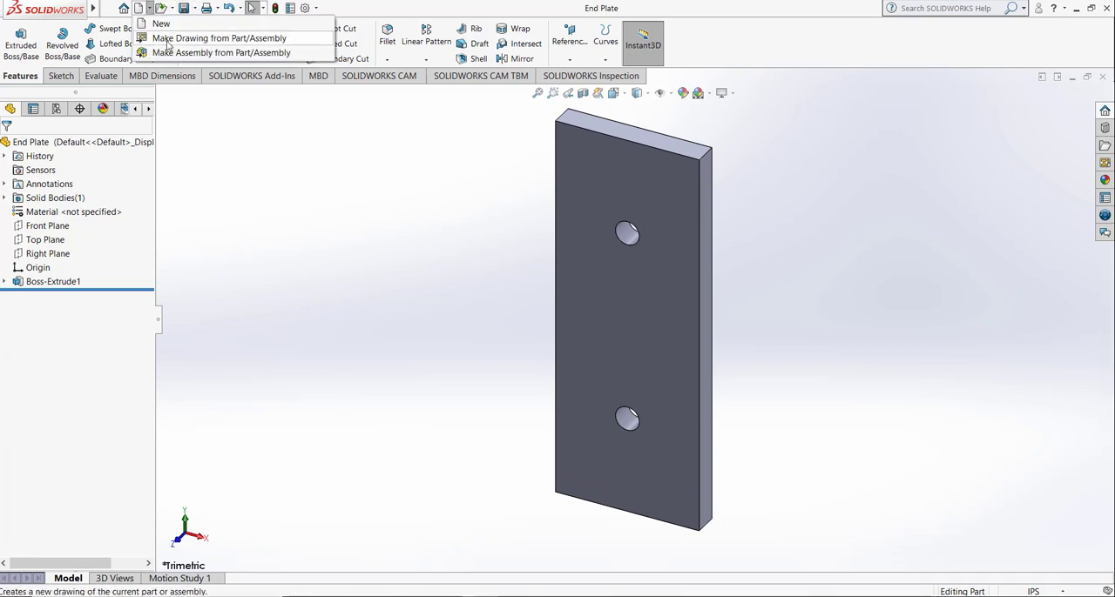
{"action": "left_click", "coordinate": [164, 41]}
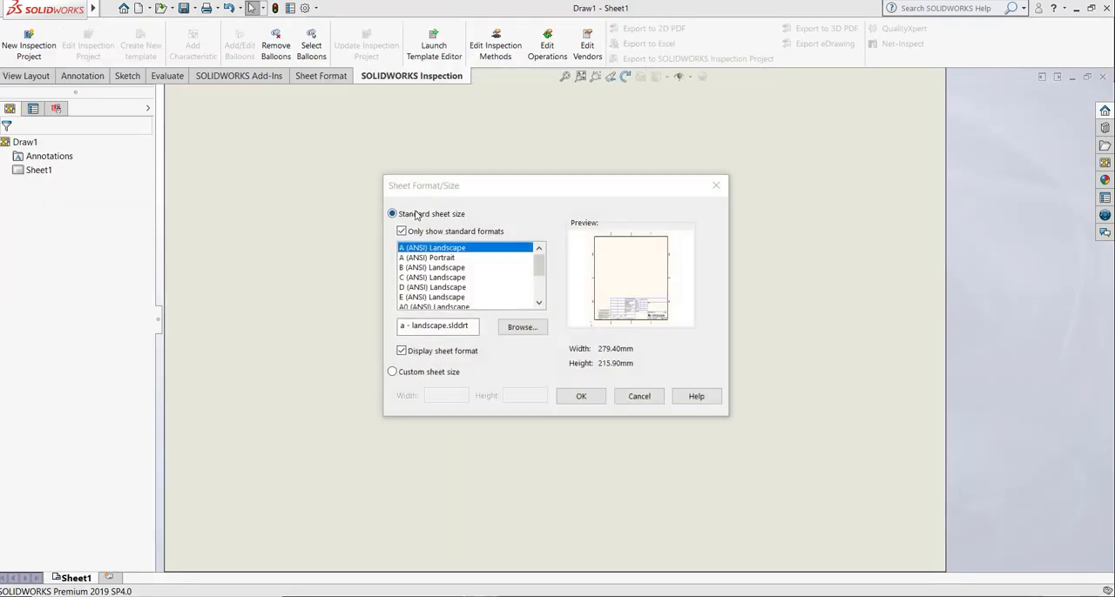
{"action": "left_click", "coordinate": [449, 269]}
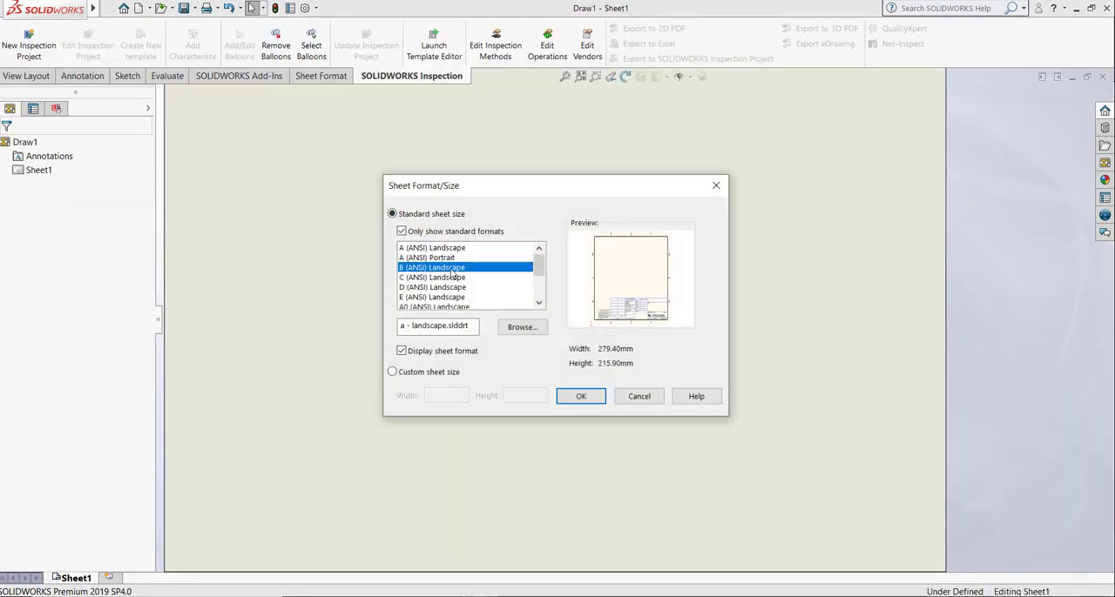
{"action": "left_click", "coordinate": [581, 396]}
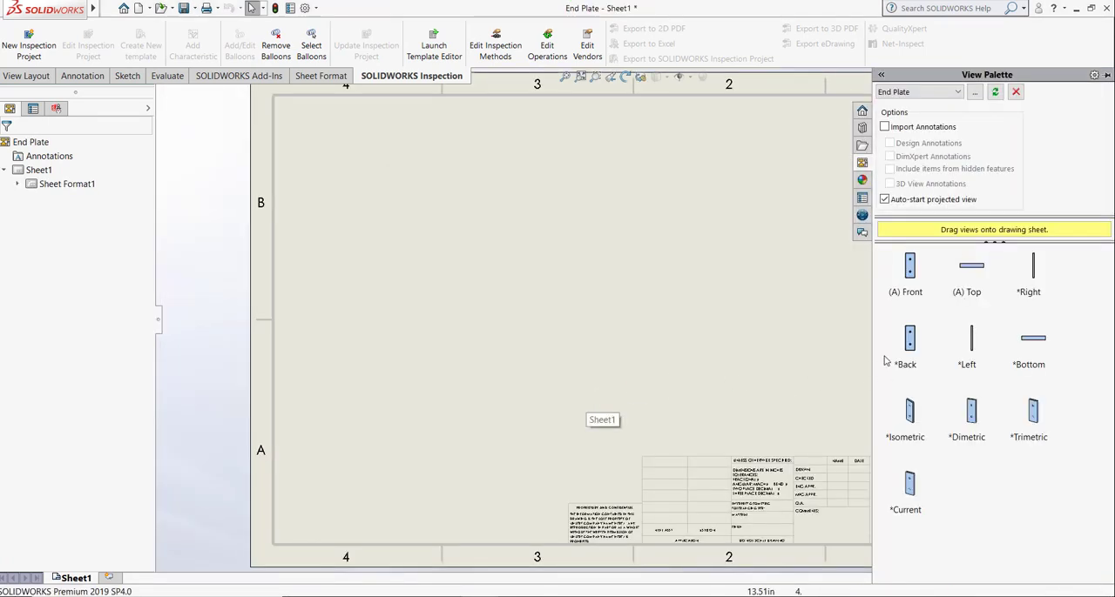
Step: Place the plate's front view on the sheet and project a right side view and an isometric view from it
{"action": "left_click_drag", "start_coordinate": [915, 279], "coordinate": [443, 338]}
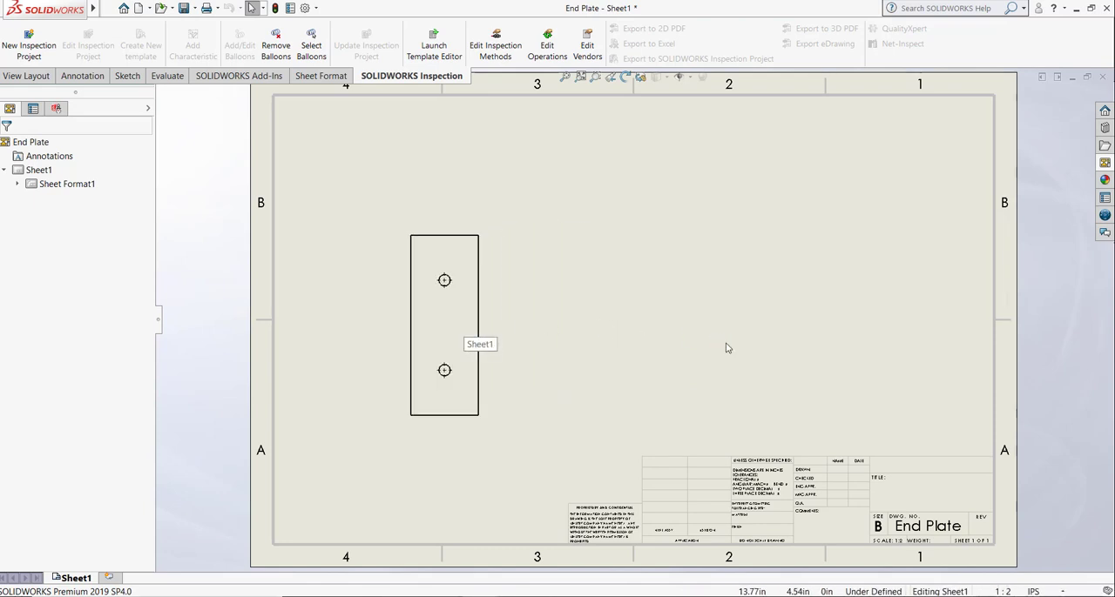
{"action": "left_click", "coordinate": [779, 349]}
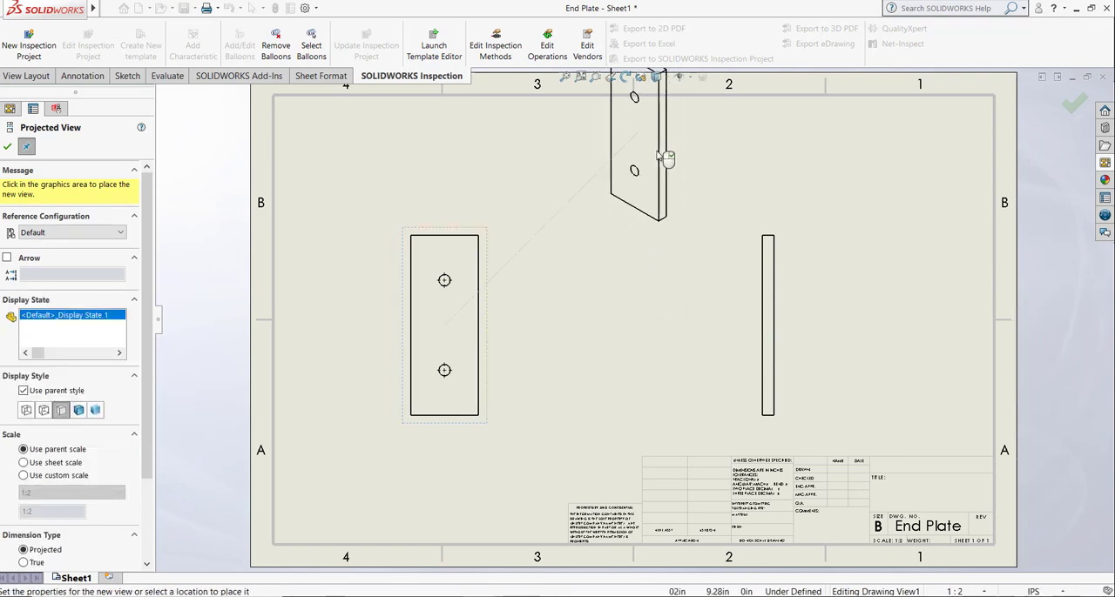
{"action": "left_click", "coordinate": [590, 184]}
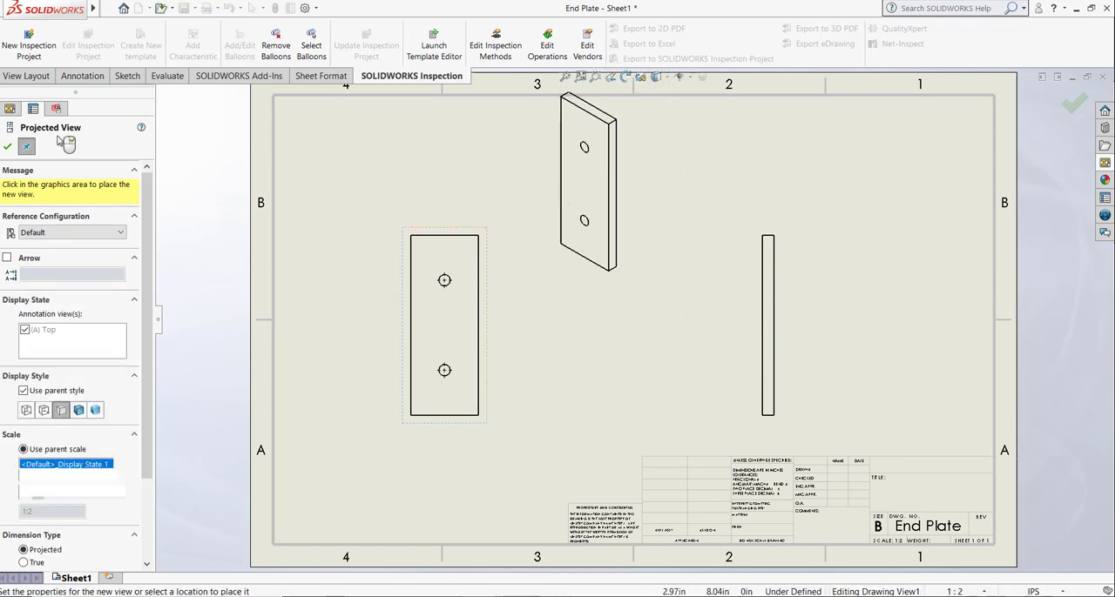
{"action": "key", "text": "Escape"}
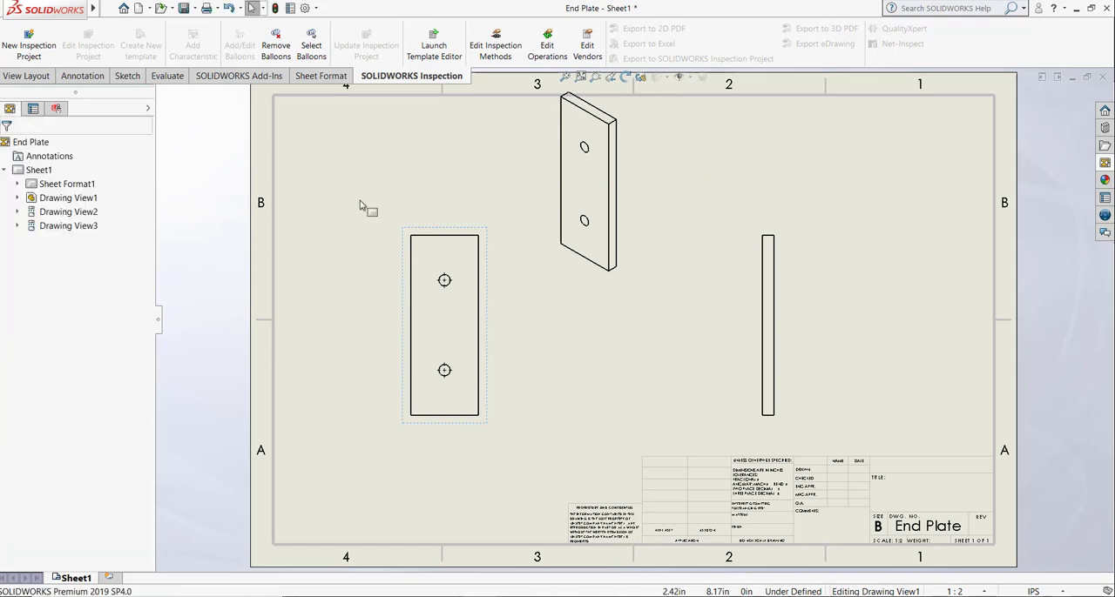
Step: Move the isometric view to the sheet's upper right corner and display it shaded with edges
{"action": "left_click", "coordinate": [621, 159]}
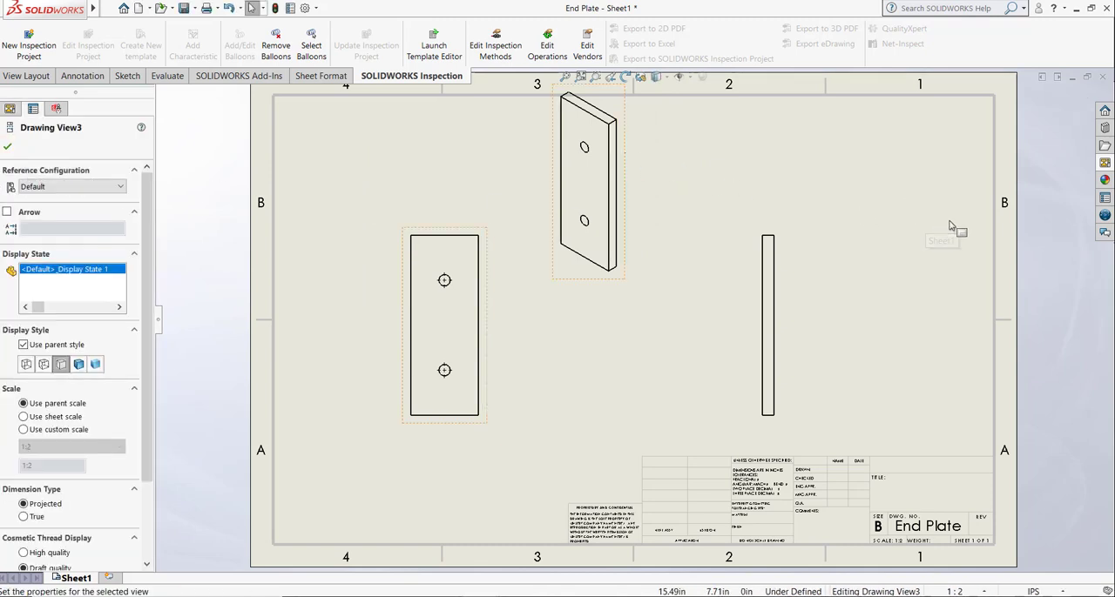
{"action": "mouse_move", "coordinate": [629, 140]}
{"action": "left_mouse_down"}
{"action": "mouse_move", "coordinate": [911, 187]}
{"action": "mouse_move", "coordinate": [951, 155]}
{"action": "left_mouse_up"}
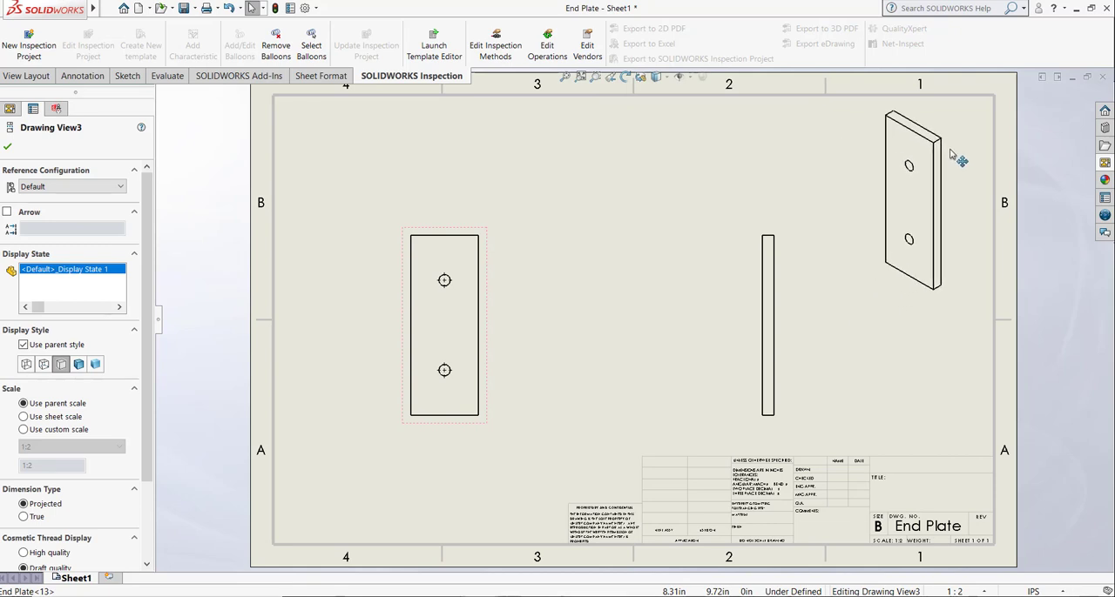
{"action": "left_click", "coordinate": [78, 364]}
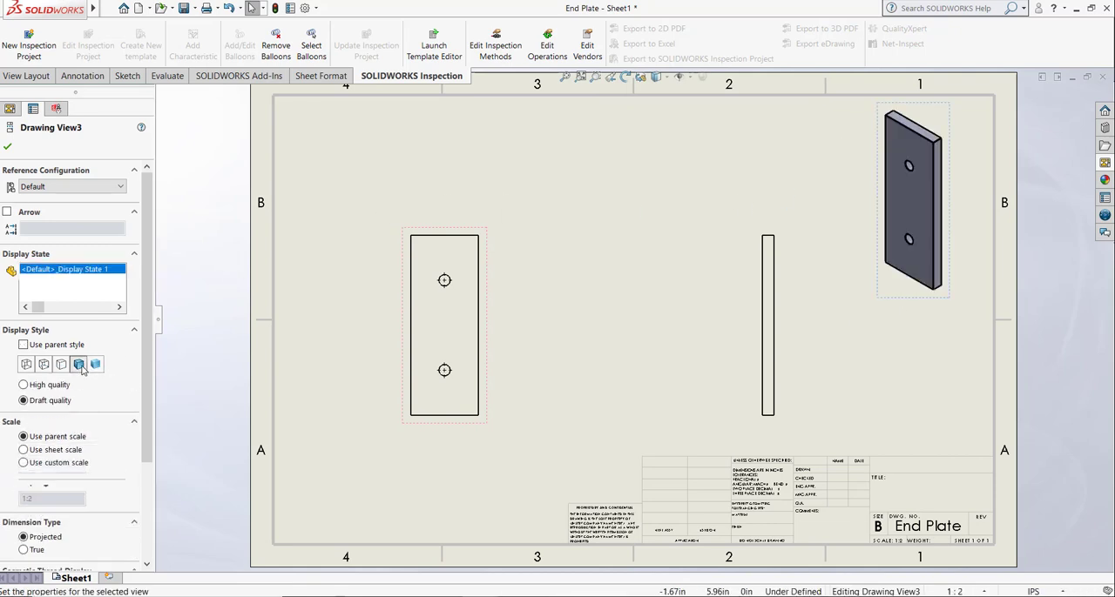
{"action": "left_click", "coordinate": [8, 147]}
Step: Shift the side view and the isometric view left, closer to the front view
{"action": "left_click", "coordinate": [766, 316]}
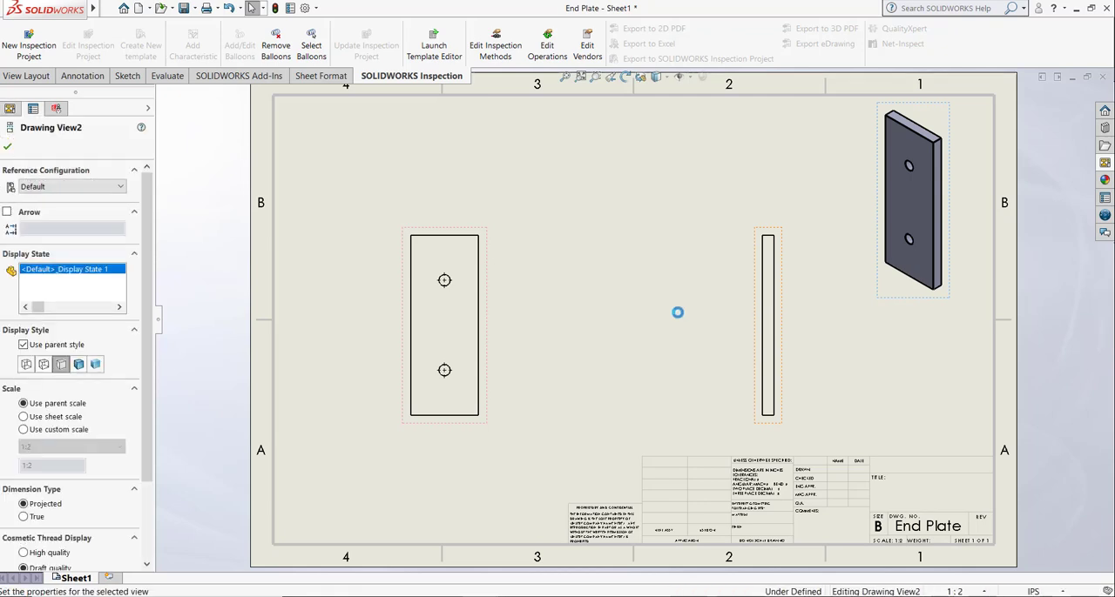
{"action": "left_click_drag", "start_coordinate": [750, 320], "coordinate": [703, 321]}
{"action": "left_click_drag", "start_coordinate": [875, 168], "coordinate": [796, 172]}
{"action": "left_click", "coordinate": [567, 231]}
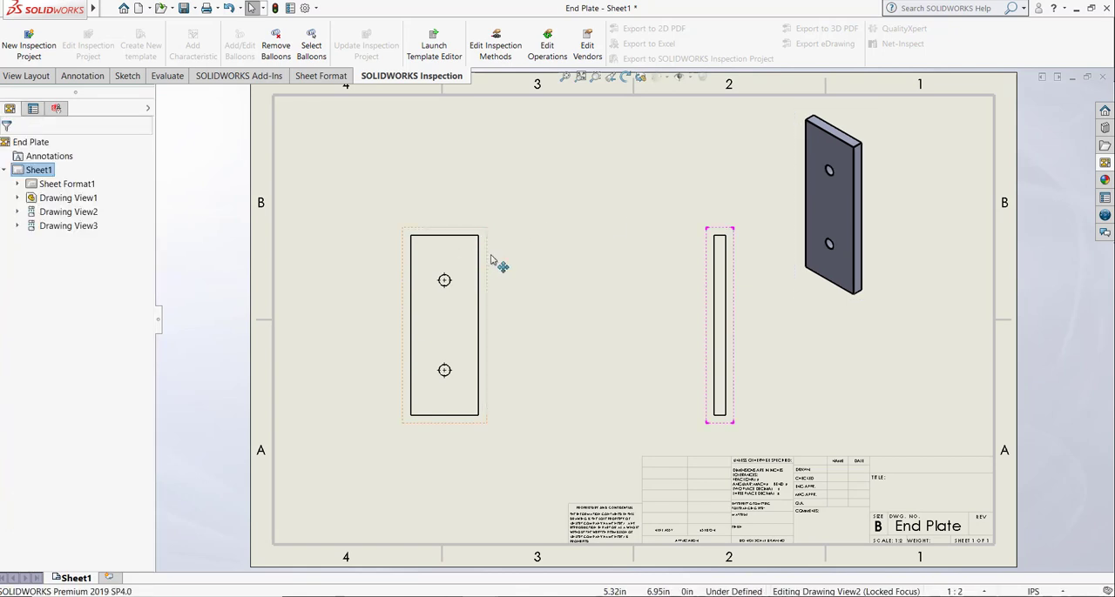
Step: Set the front view's display style to Hidden Lines Visible
{"action": "left_click", "coordinate": [491, 261]}
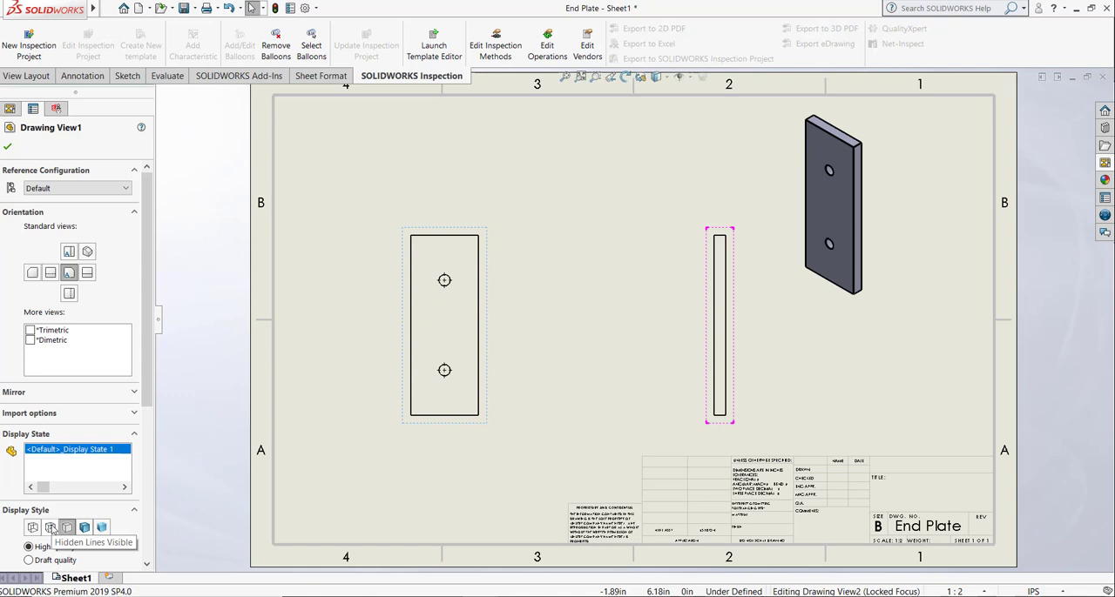
{"action": "left_click", "coordinate": [52, 528]}
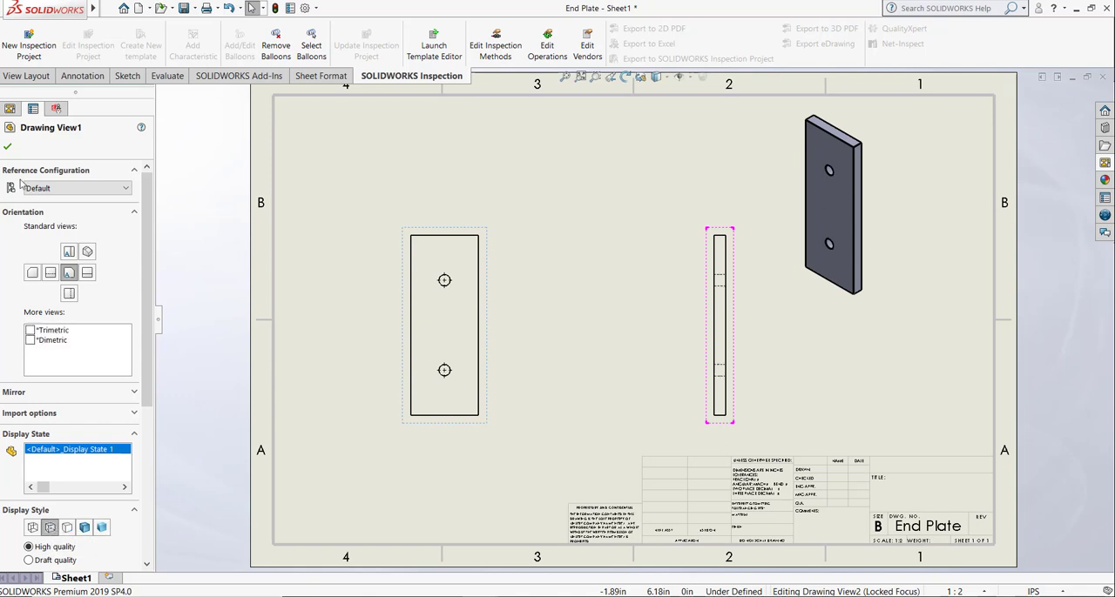
{"action": "left_click", "coordinate": [7, 146]}
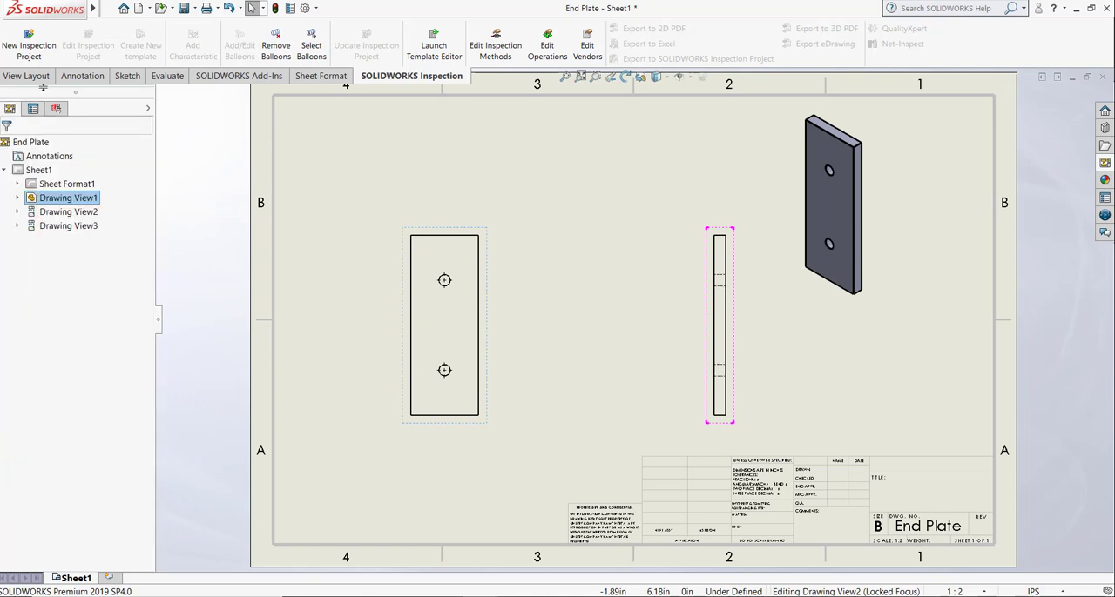
Step: Dimension the plate's overall height and width in the front view, placing them left of and above the outline
{"action": "left_click", "coordinate": [127, 77]}
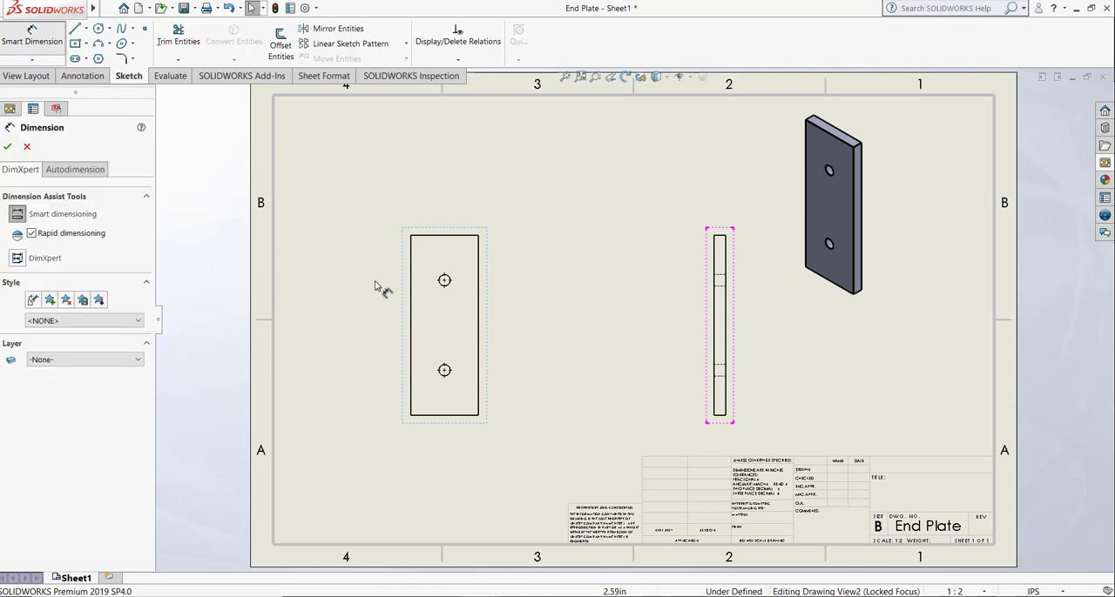
{"action": "left_click", "coordinate": [411, 298]}
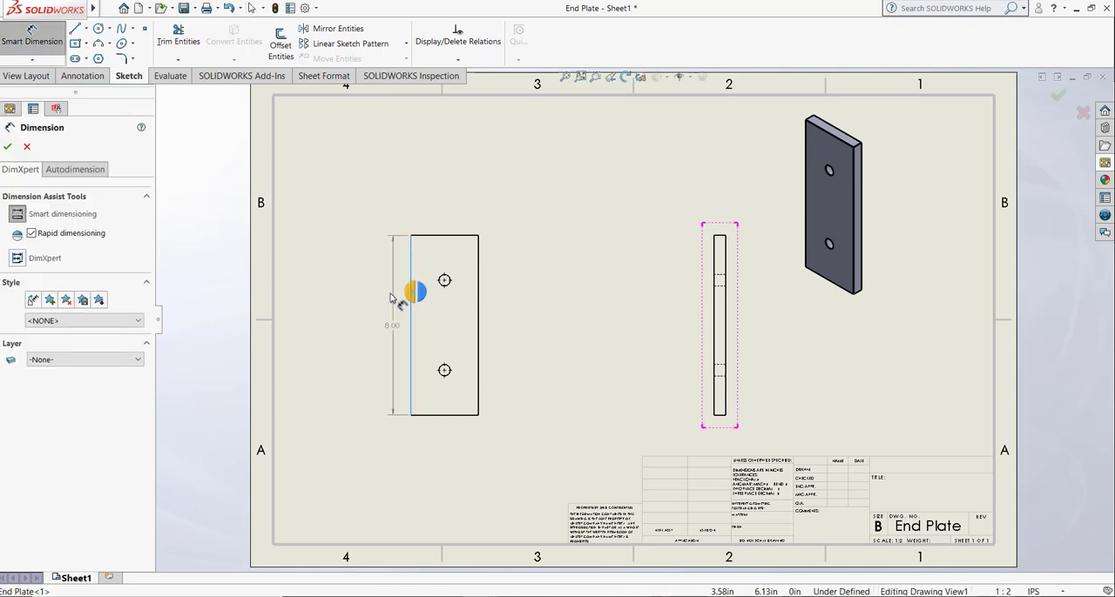
{"action": "left_click", "coordinate": [342, 329]}
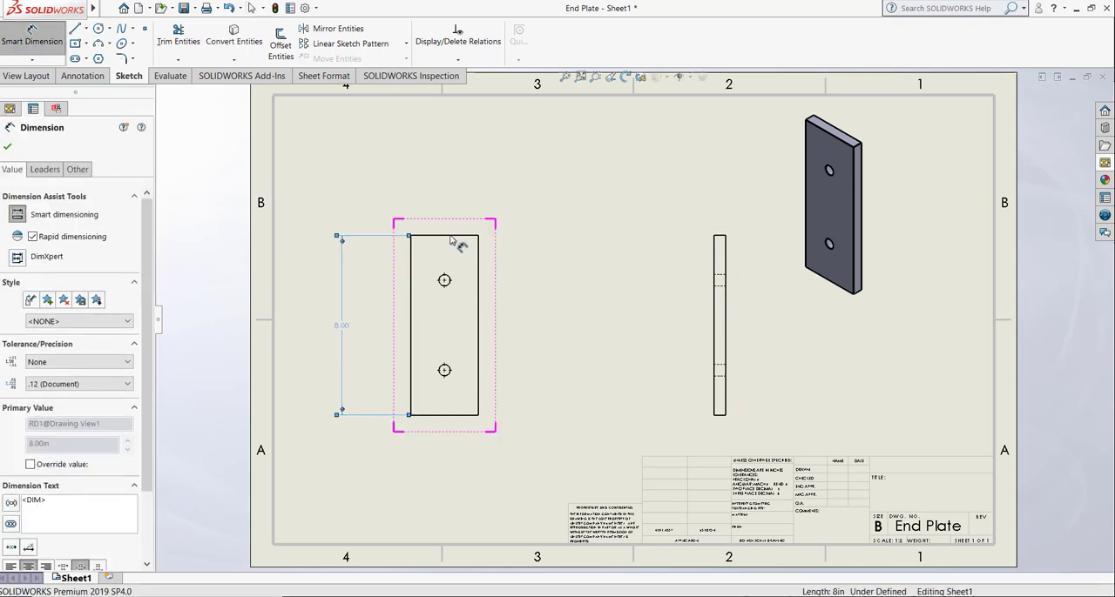
{"action": "left_click", "coordinate": [444, 242]}
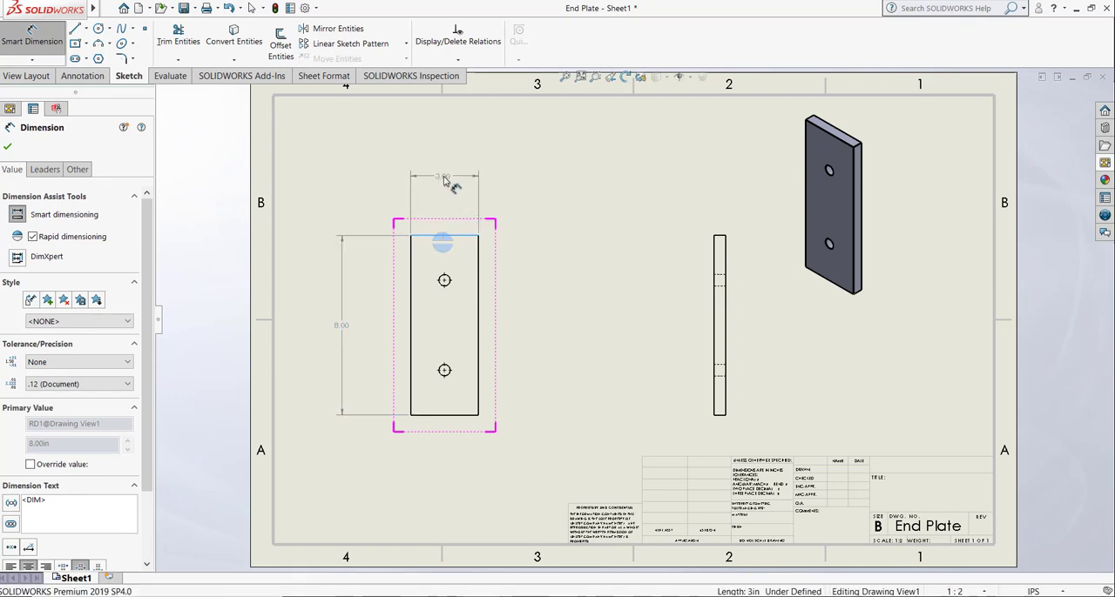
{"action": "left_click", "coordinate": [446, 178]}
{"action": "key", "text": "Escape"}
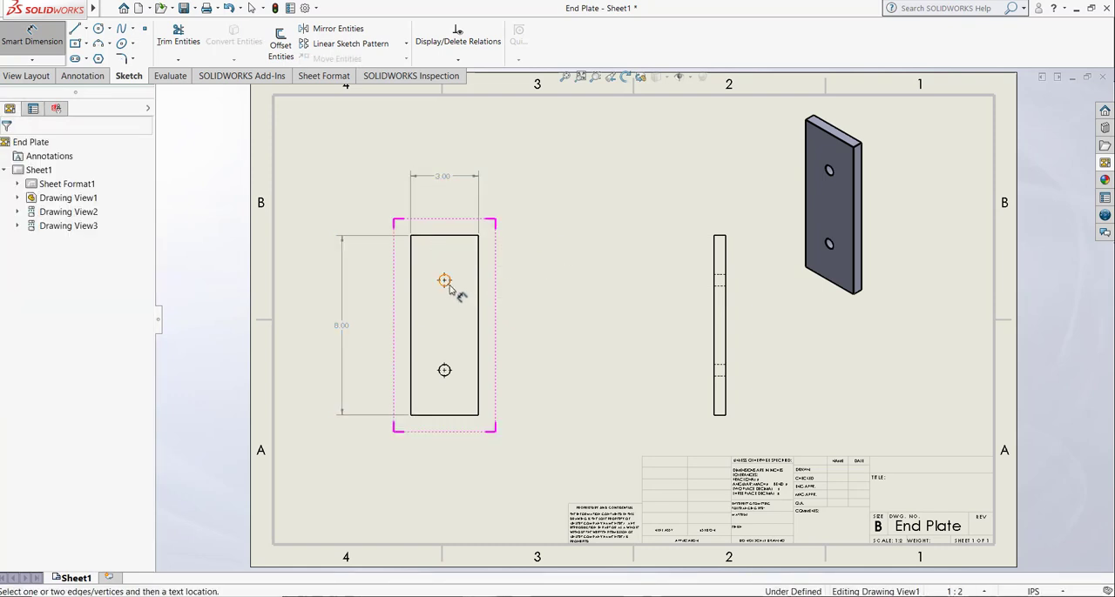
Step: Dimension the upper hole's diameter and the vertical distance from its center to the plate's top edge
{"action": "left_click", "coordinate": [444, 281]}
{"action": "left_click", "coordinate": [524, 243]}
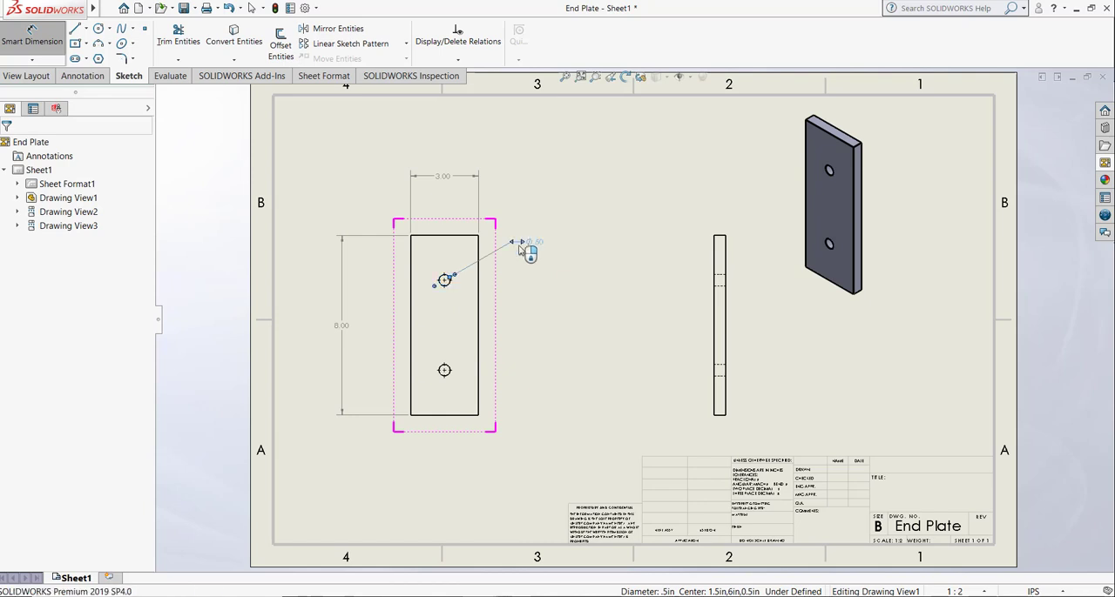
{"action": "left_click", "coordinate": [445, 280]}
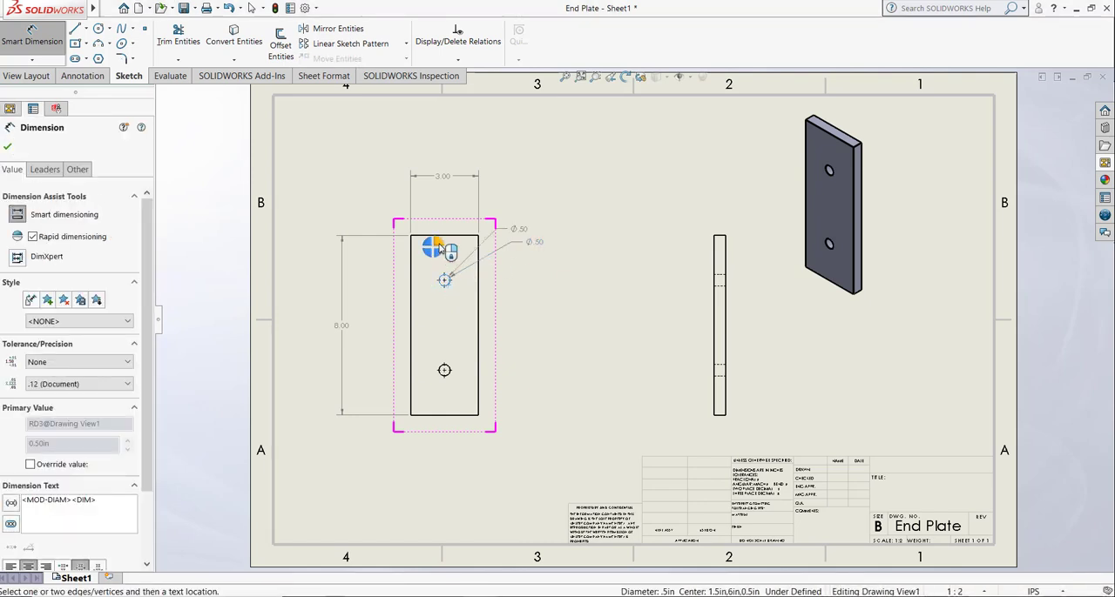
{"action": "left_click", "coordinate": [451, 237]}
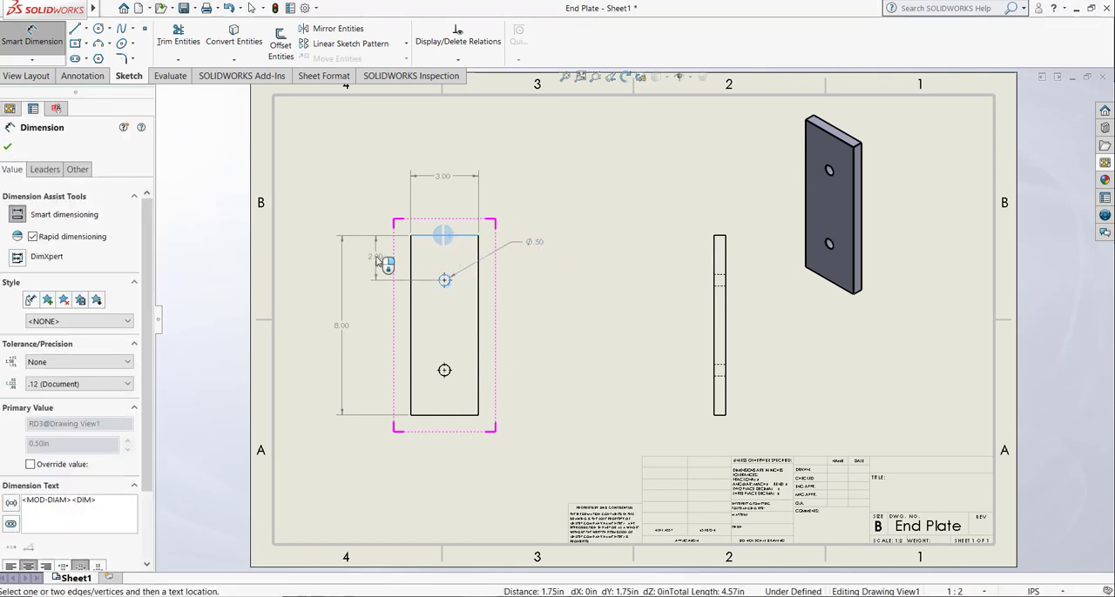
{"action": "left_click", "coordinate": [377, 258]}
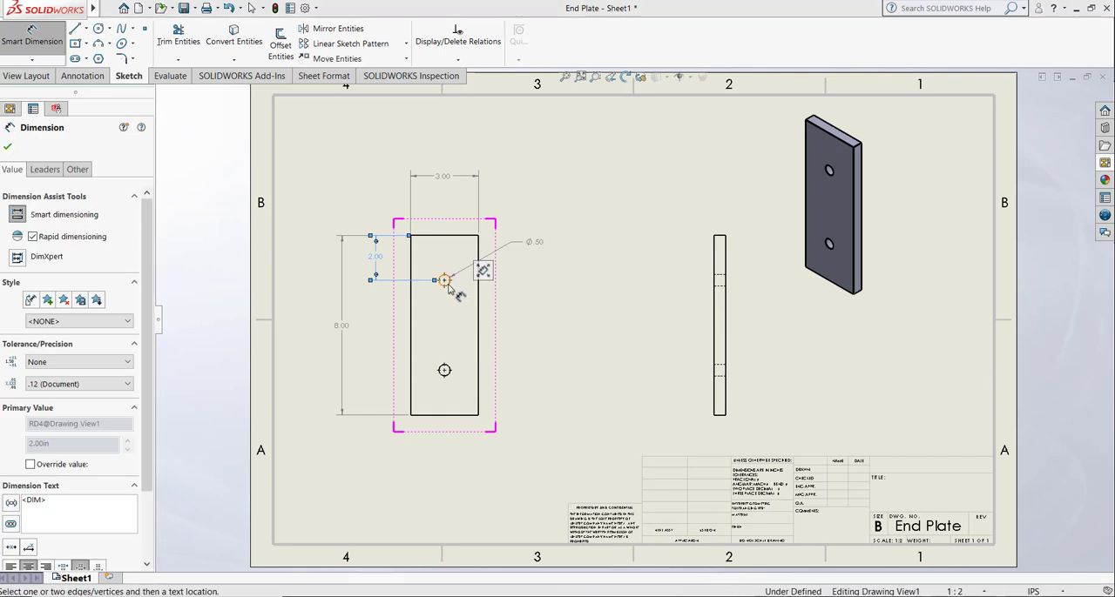
Step: Dimension the horizontal distance from the upper hole's center to the plate's right edge, placed beneath the overall width
{"action": "left_click", "coordinate": [445, 281]}
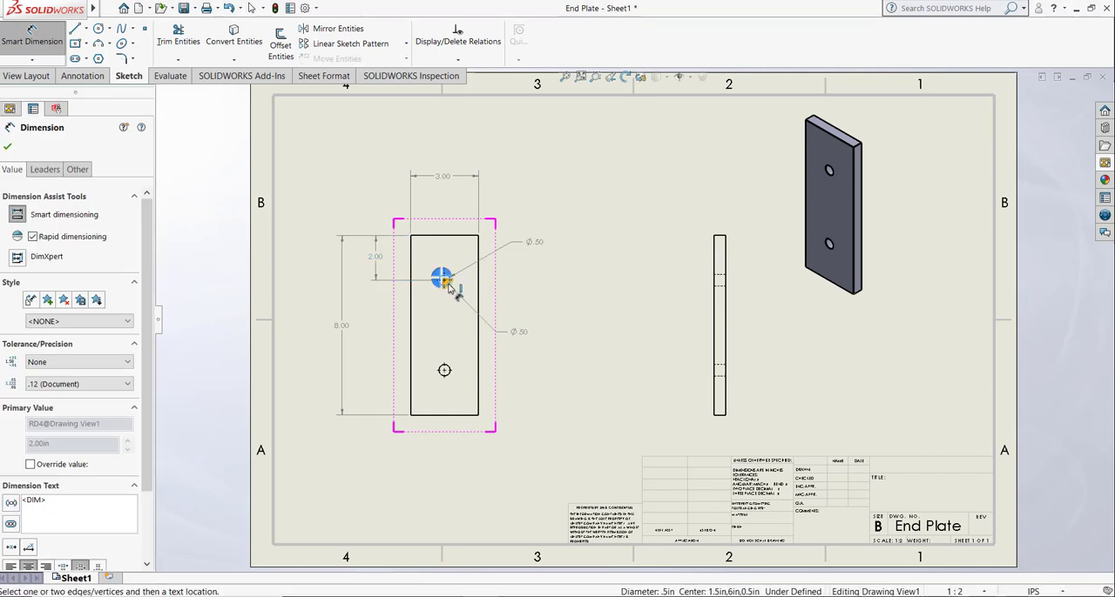
{"action": "left_click", "coordinate": [485, 246]}
{"action": "left_click", "coordinate": [463, 203]}
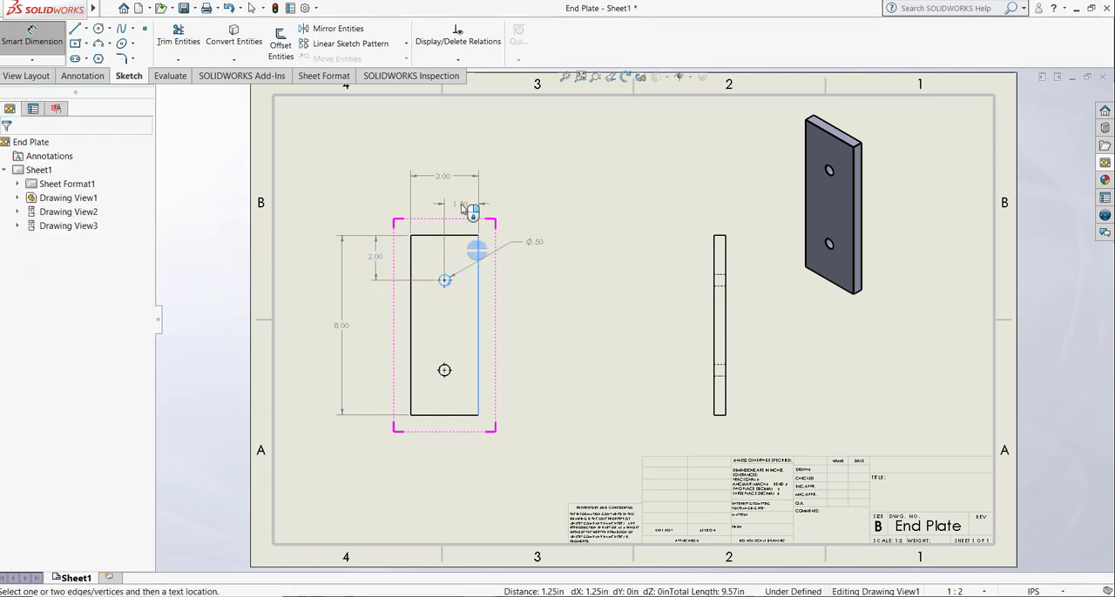
{"action": "key", "text": "Escape"}
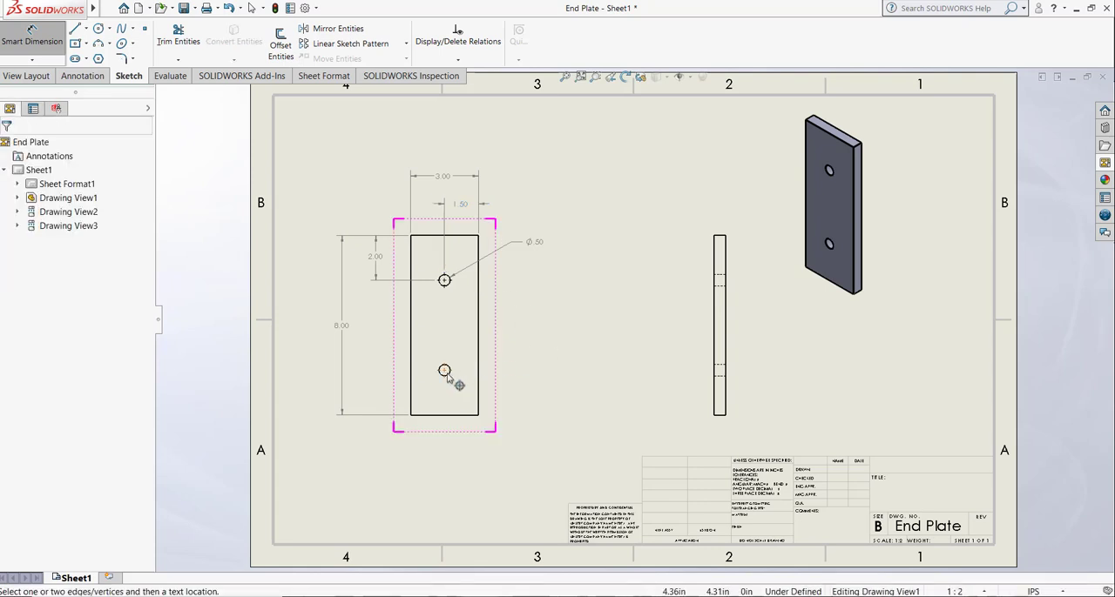
Step: Dimension the lower hole's diameter and the vertical distance from its center to the plate's bottom edge
{"action": "left_click", "coordinate": [444, 371]}
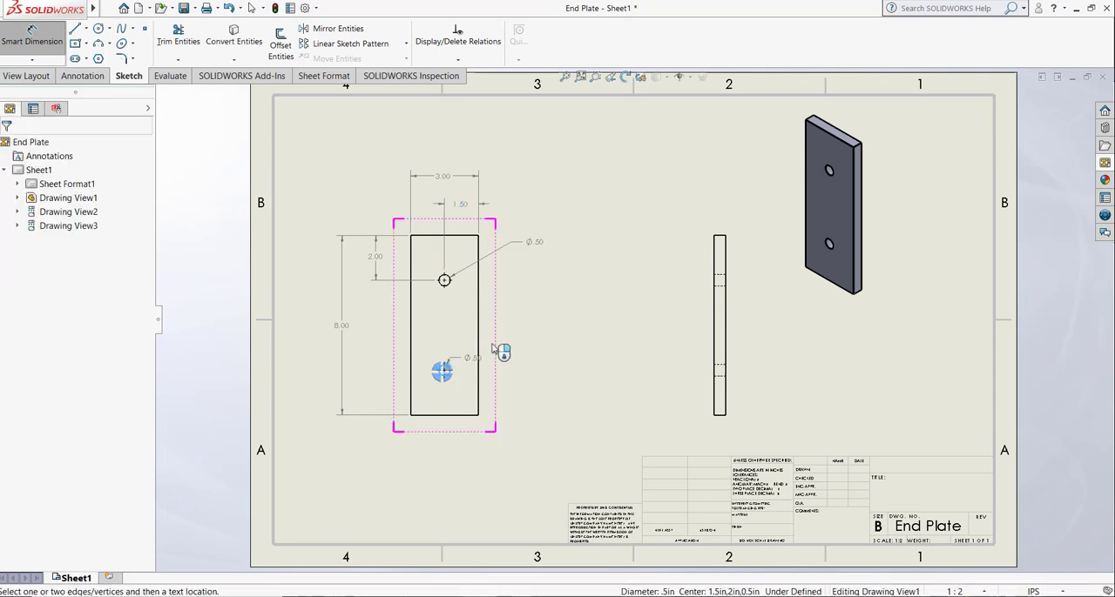
{"action": "left_click", "coordinate": [523, 316]}
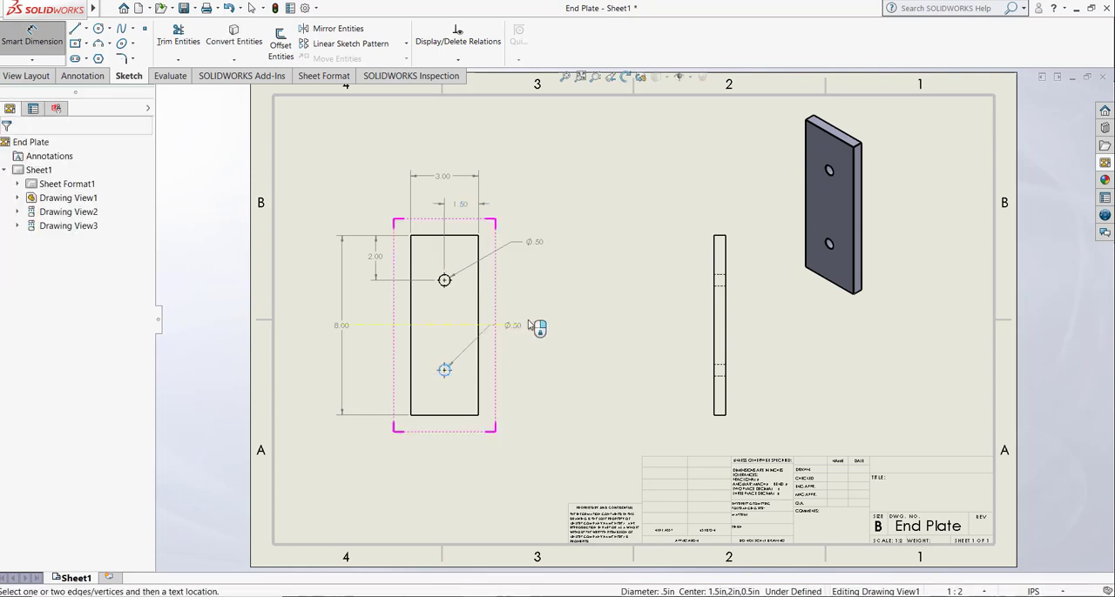
{"action": "left_click", "coordinate": [451, 416]}
{"action": "left_click", "coordinate": [444, 371]}
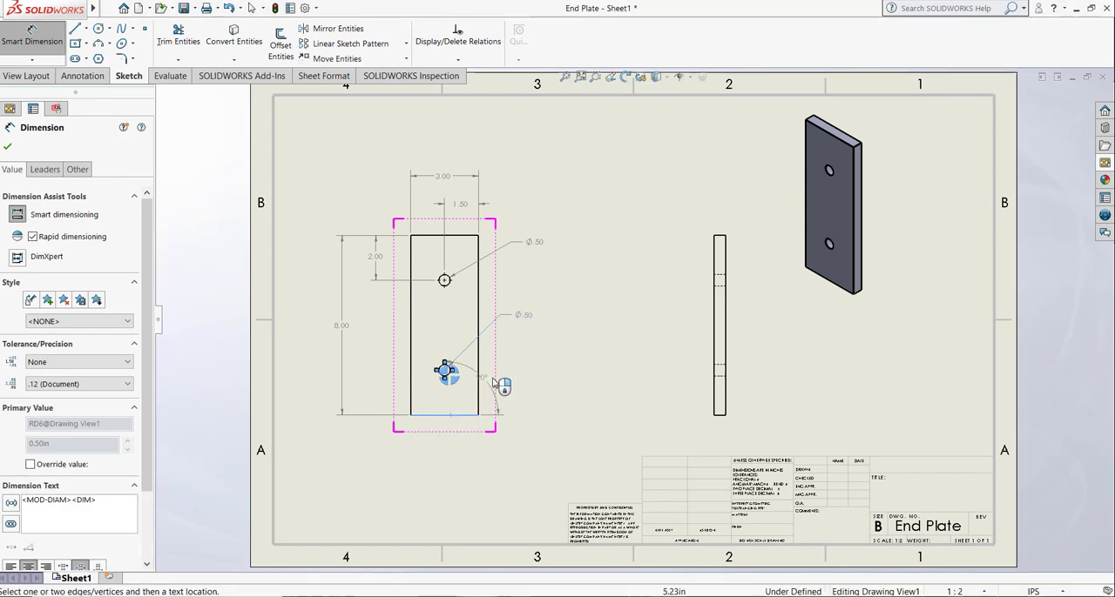
{"action": "key", "text": "Escape"}
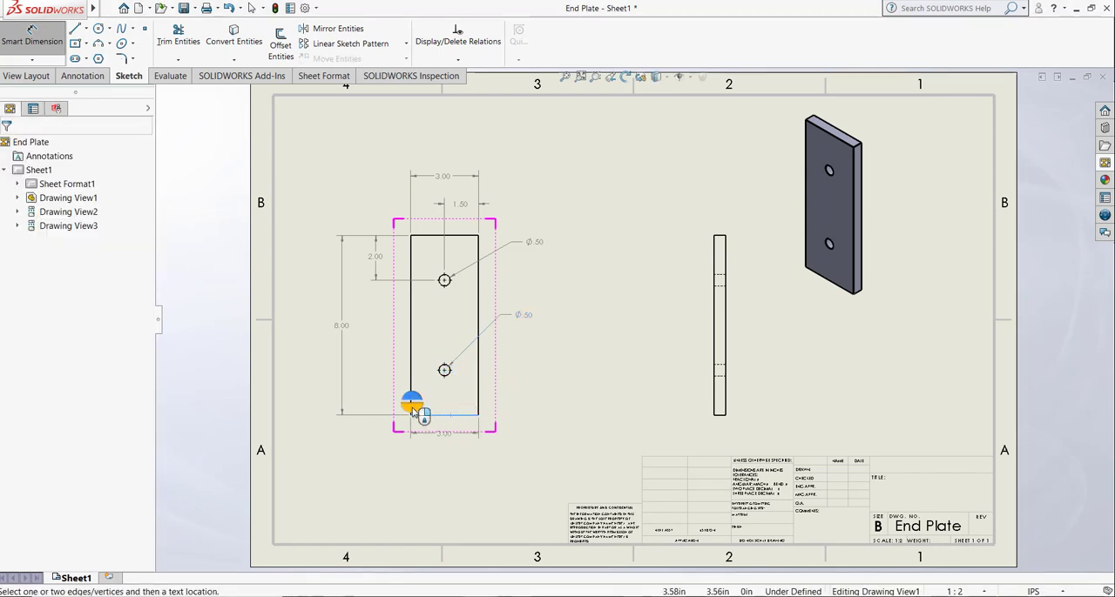
{"action": "left_click", "coordinate": [445, 372]}
{"action": "left_click", "coordinate": [376, 393]}
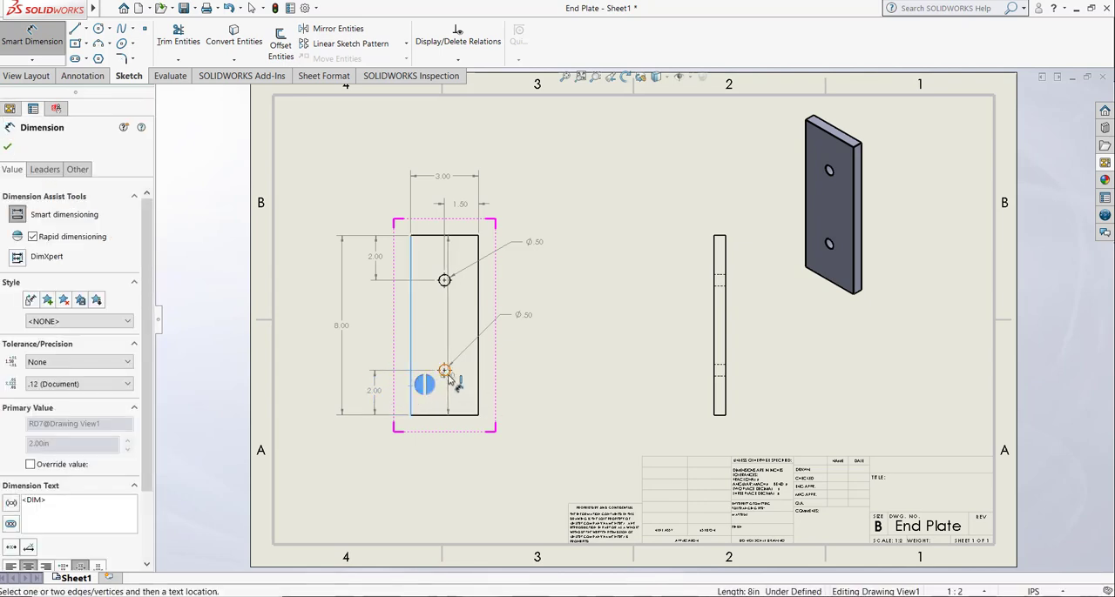
Step: Dimension the horizontal distance from the plate's left edge to the lower hole's center, placed below the front view
{"action": "left_click", "coordinate": [444, 370]}
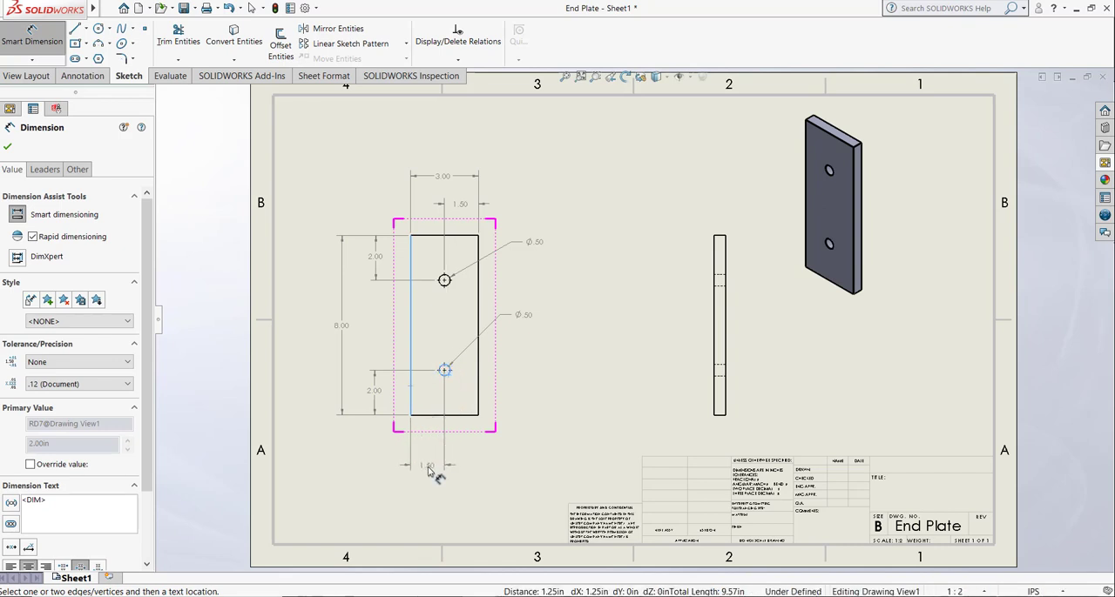
{"action": "left_click", "coordinate": [431, 464]}
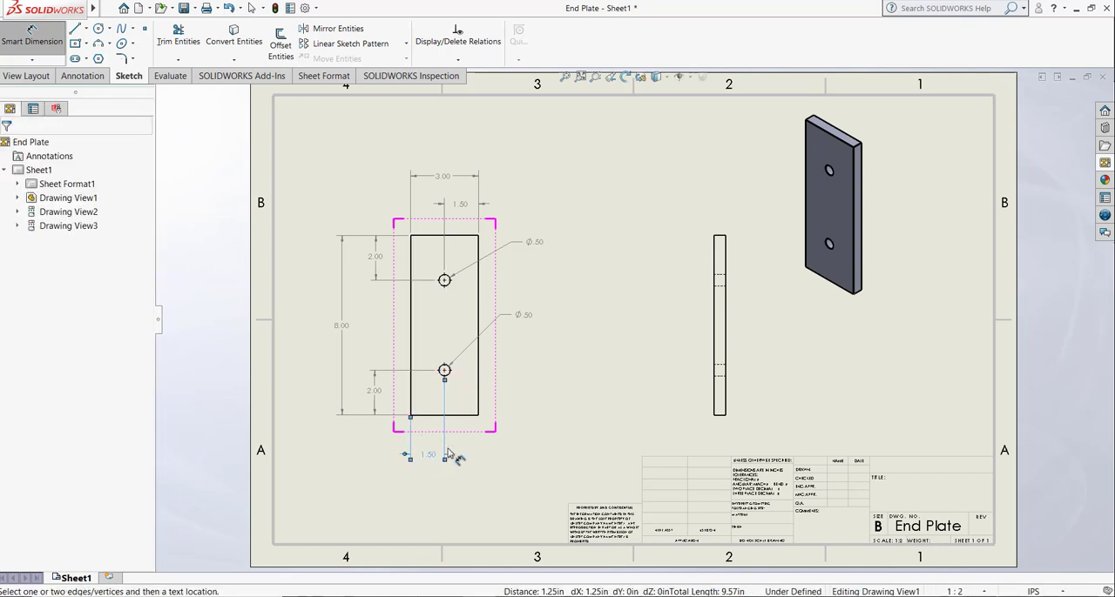
Step: Dimension the plate's thickness at the upper end of the side view, placing the text above and left of it
{"action": "left_click", "coordinate": [719, 236]}
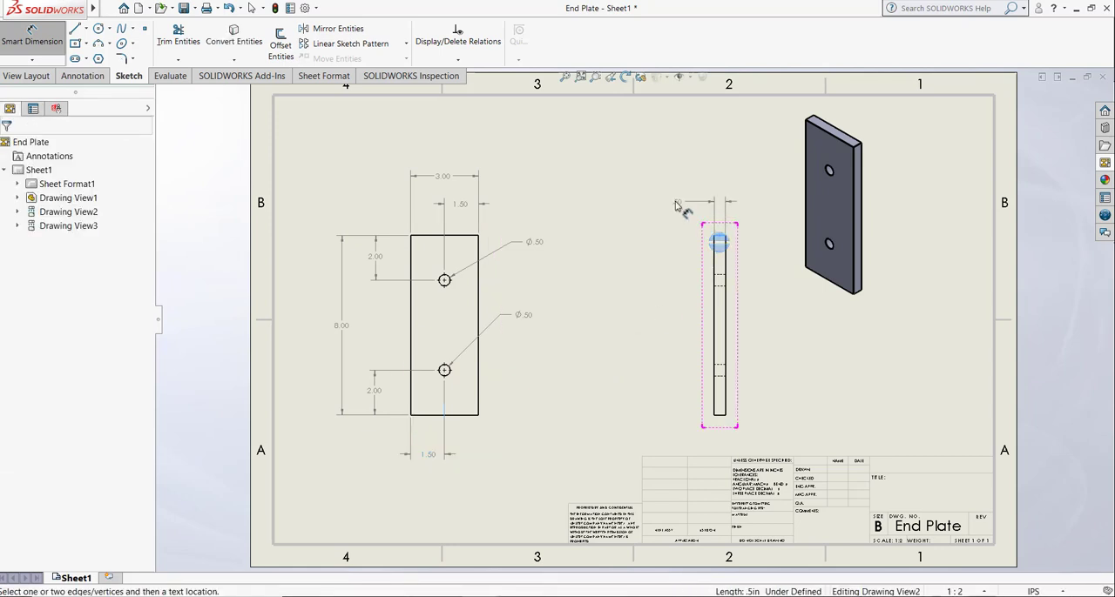
{"action": "left_click", "coordinate": [641, 217]}
{"action": "key", "text": "Escape"}
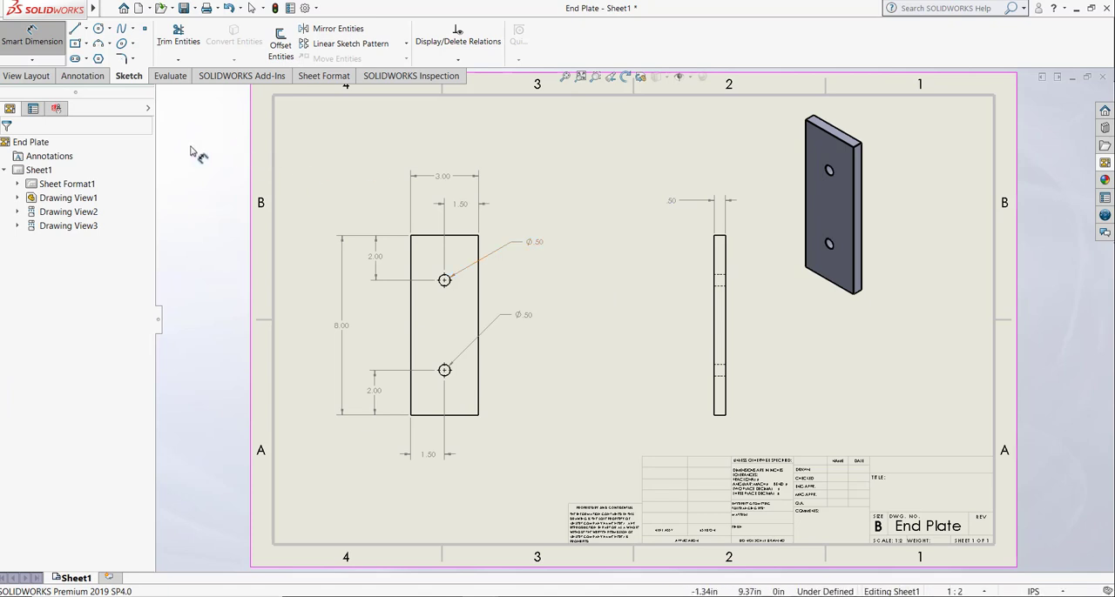
Step: Save the End Plate drawing and close both the drawing and the part
{"action": "left_click", "coordinate": [184, 9]}
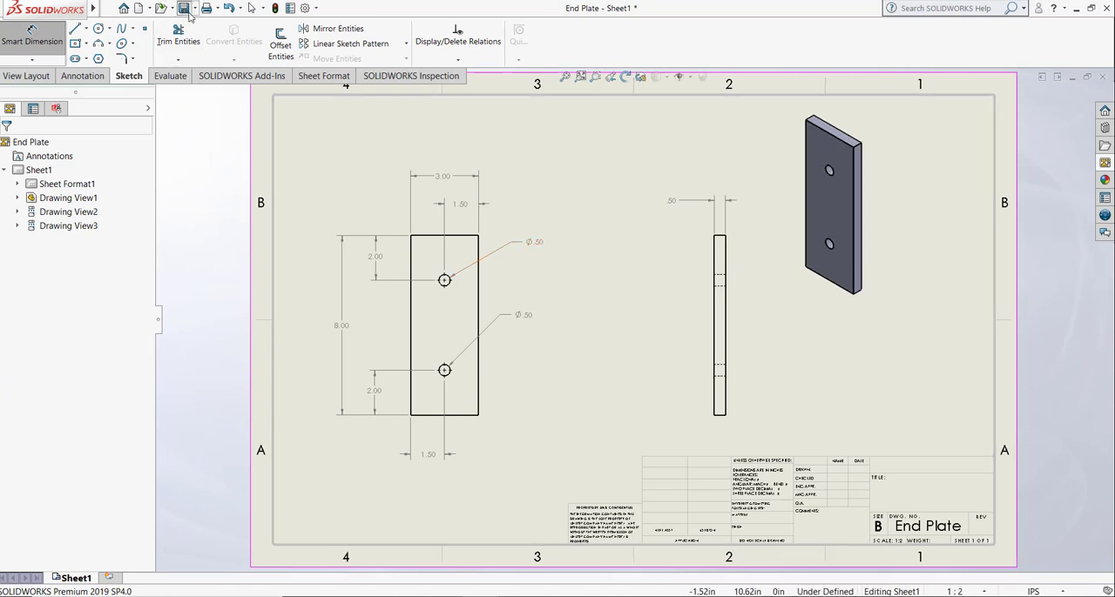
{"action": "key", "text": "Return"}
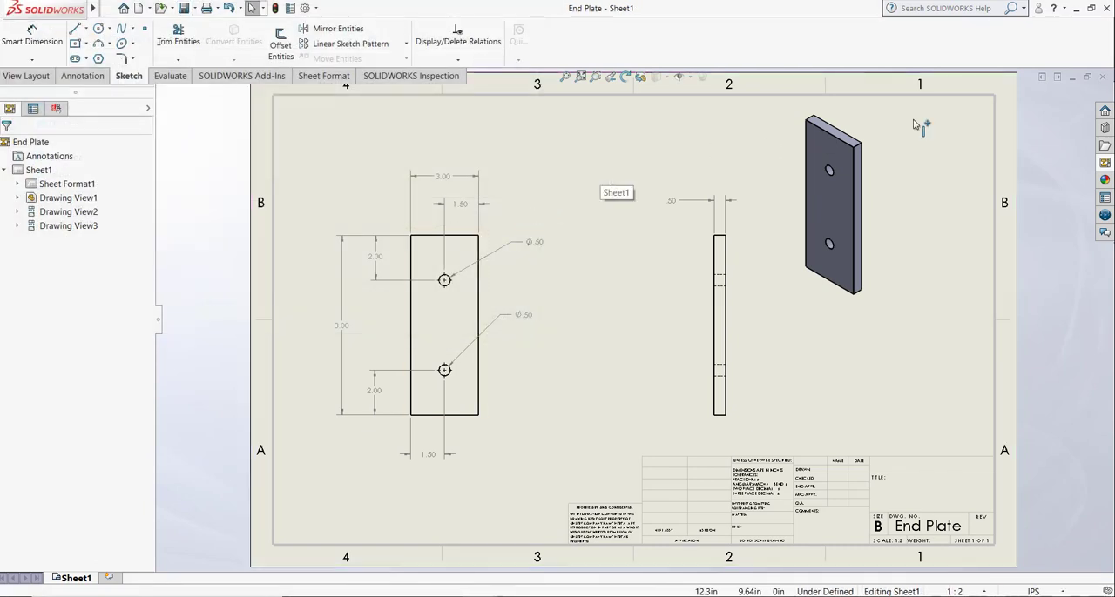
{"action": "left_click", "coordinate": [1103, 78]}
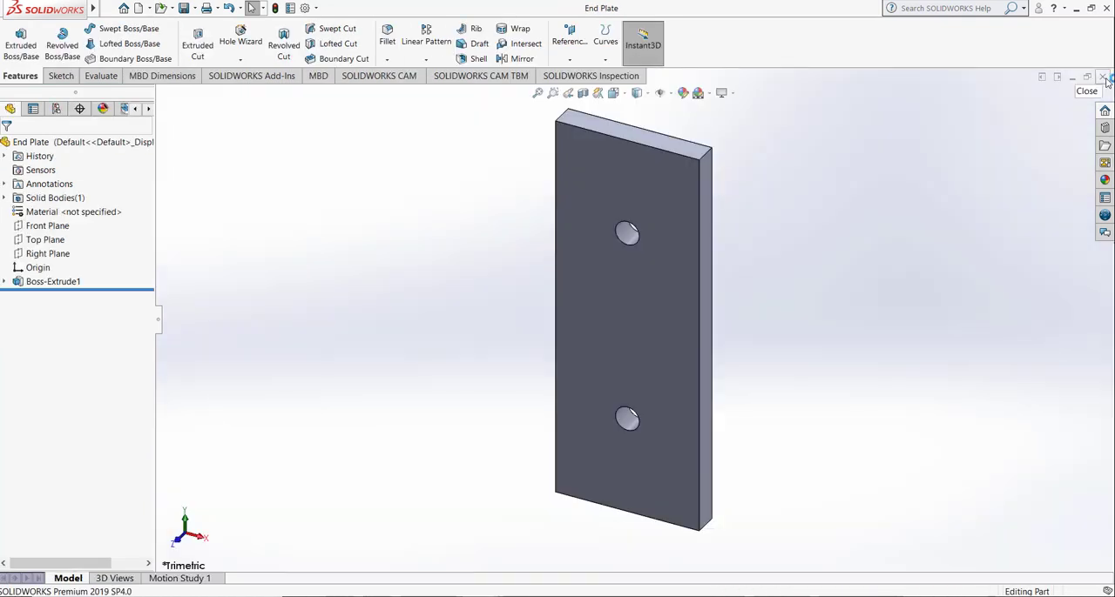
{"action": "left_click", "coordinate": [1104, 79]}
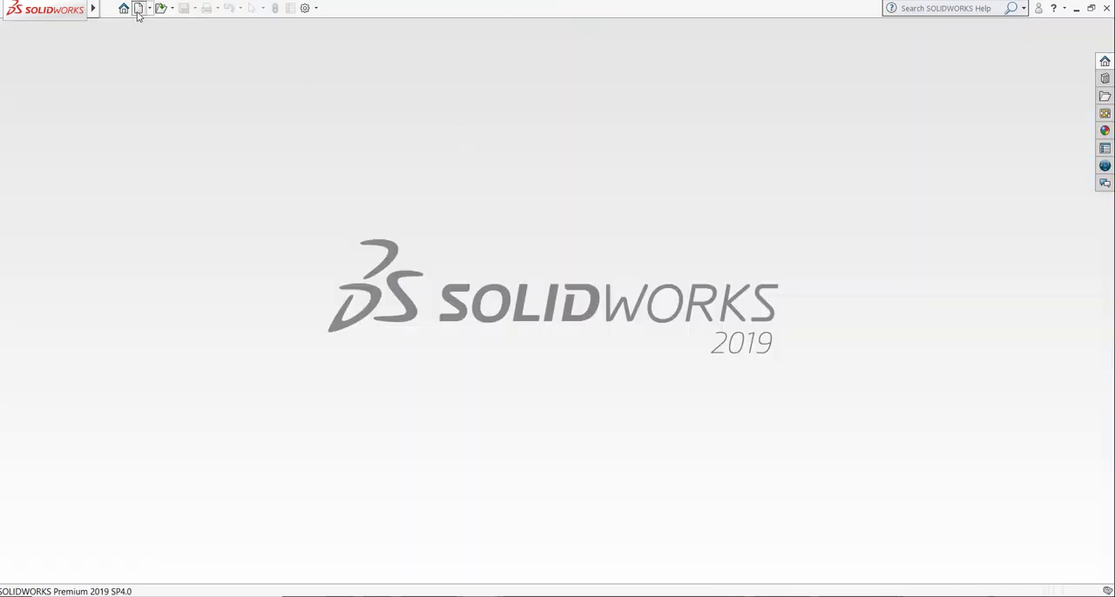
Step: Create a new part document and start a sketch on the Right Plane
{"action": "left_click", "coordinate": [138, 10]}
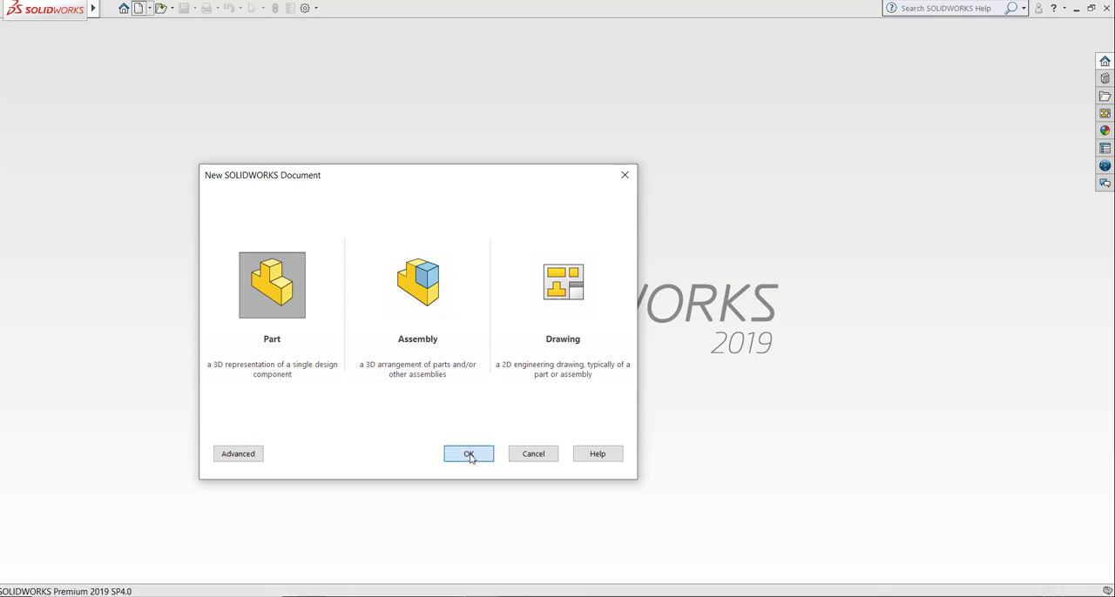
{"action": "left_click", "coordinate": [468, 453]}
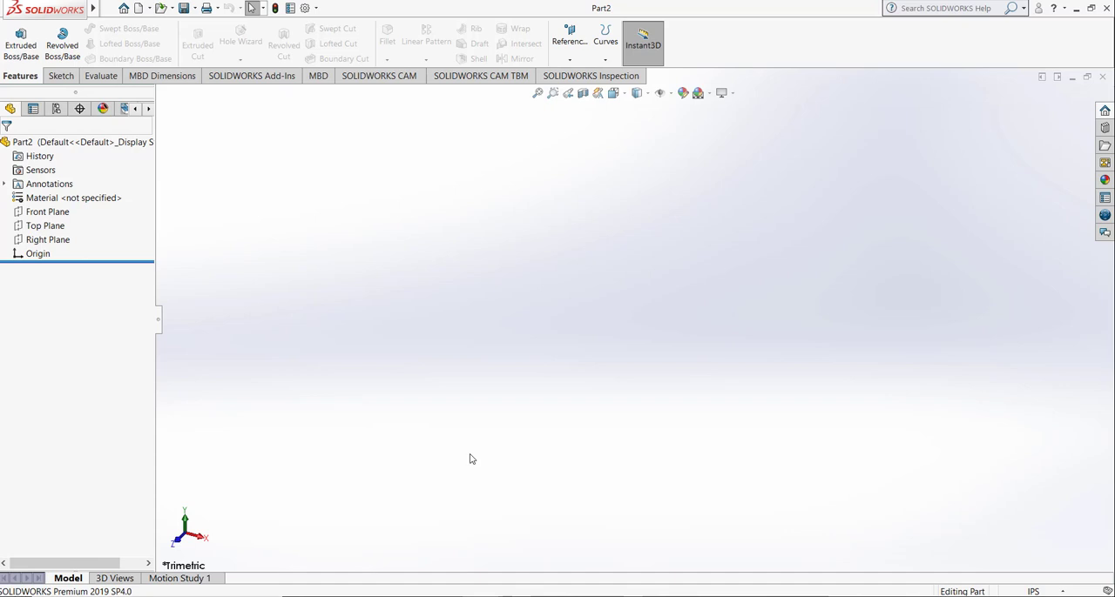
{"action": "left_click", "coordinate": [61, 77]}
{"action": "left_click", "coordinate": [15, 38]}
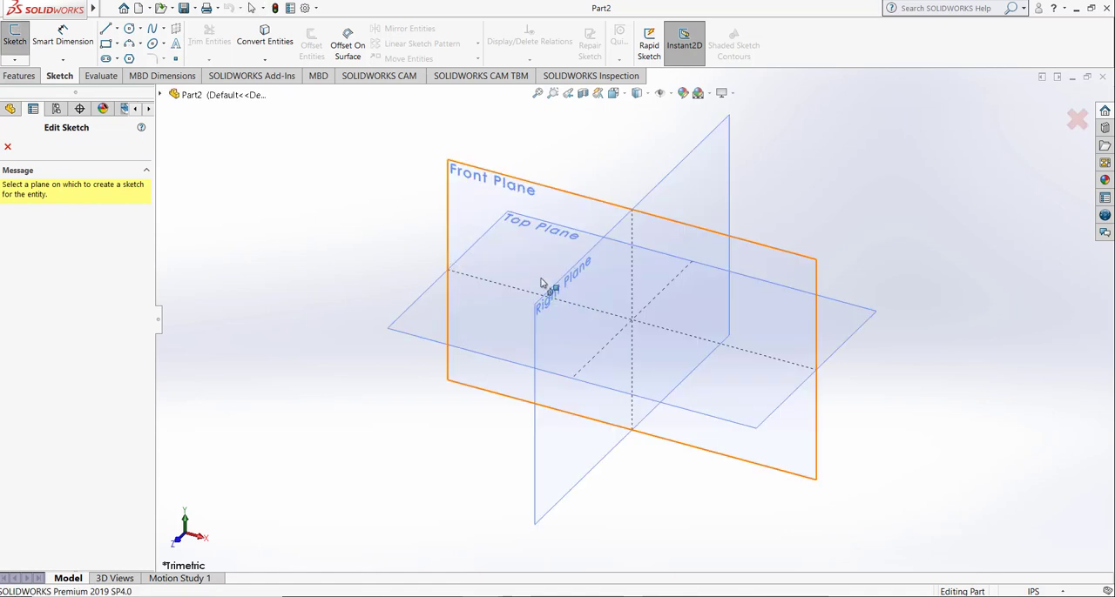
{"action": "left_click", "coordinate": [674, 188]}
Step: Sketch a circle centered on the origin and set its diameter to 3 in
{"action": "left_click", "coordinate": [129, 30]}
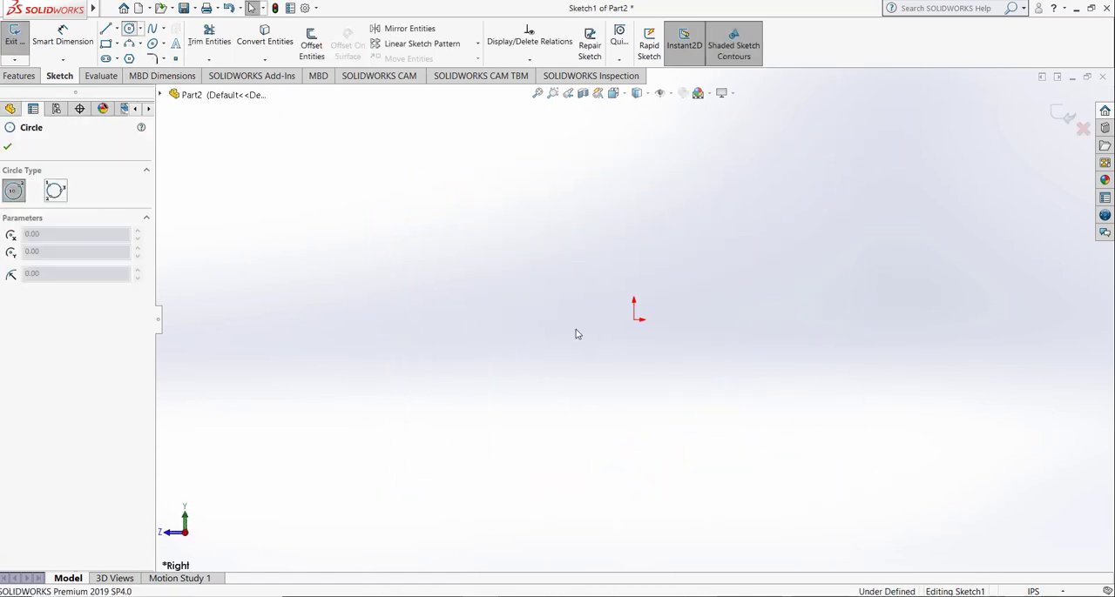
{"action": "left_click_drag", "start_coordinate": [634, 320], "coordinate": [686, 253]}
{"action": "left_click", "coordinate": [63, 35]}
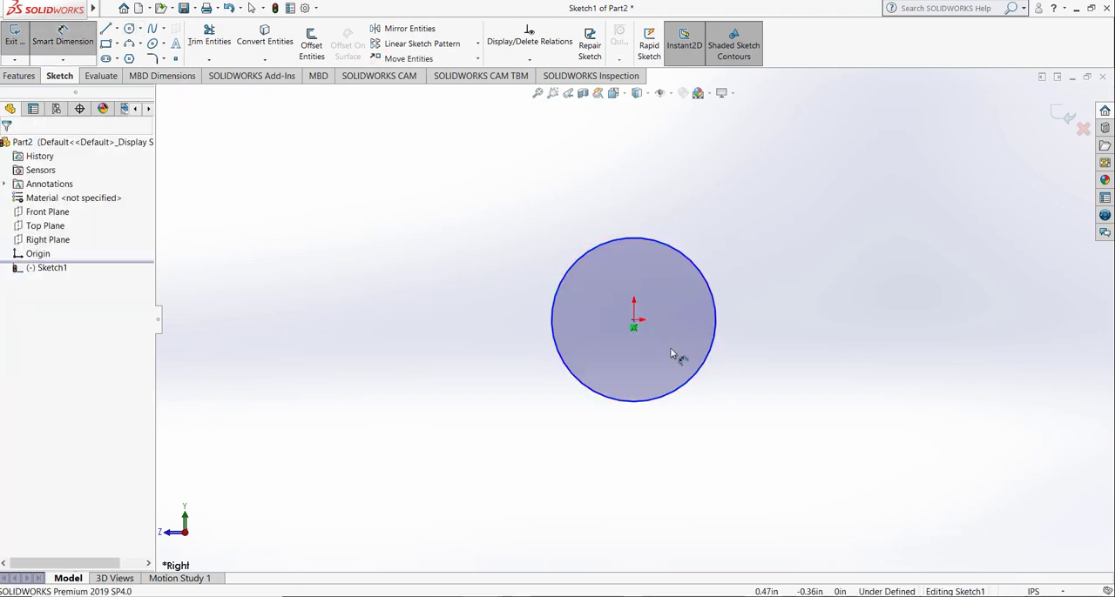
{"action": "left_click", "coordinate": [713, 365]}
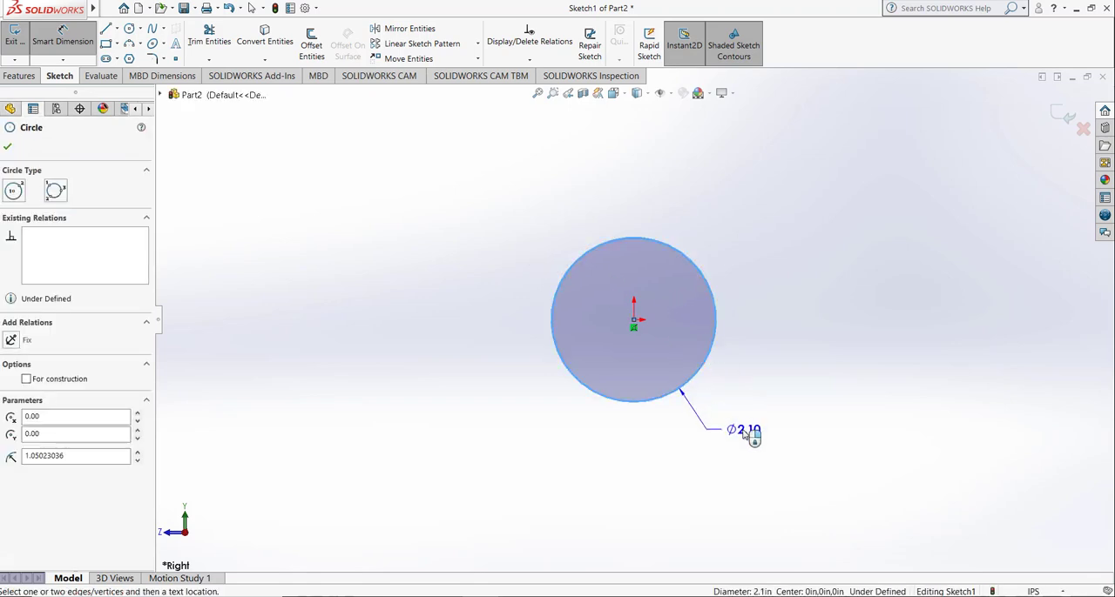
{"action": "left_click", "coordinate": [744, 433]}
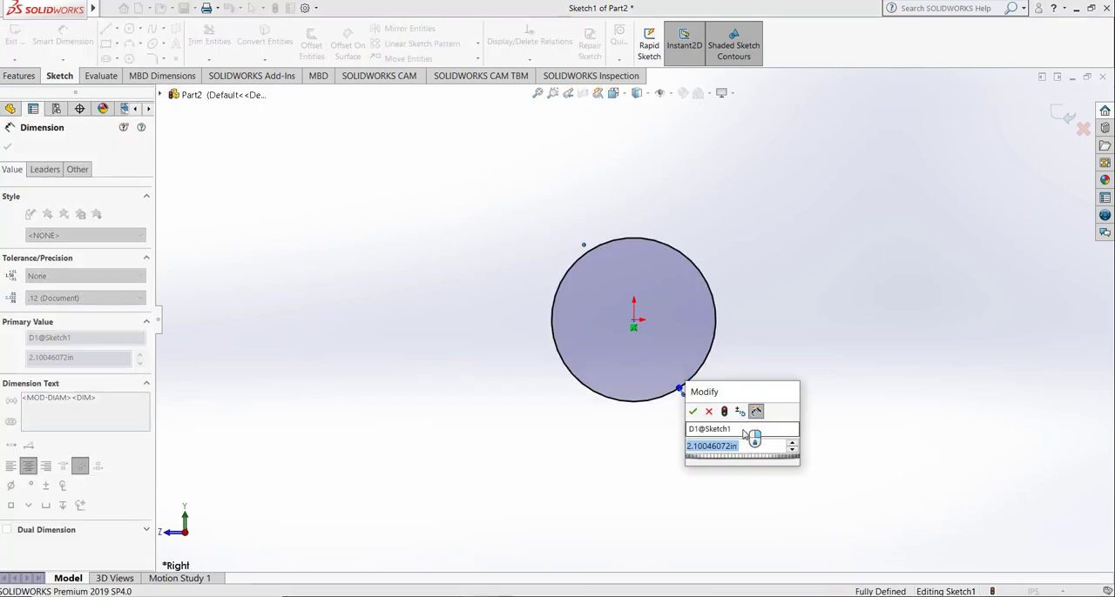
{"action": "type", "text": "3.5"}
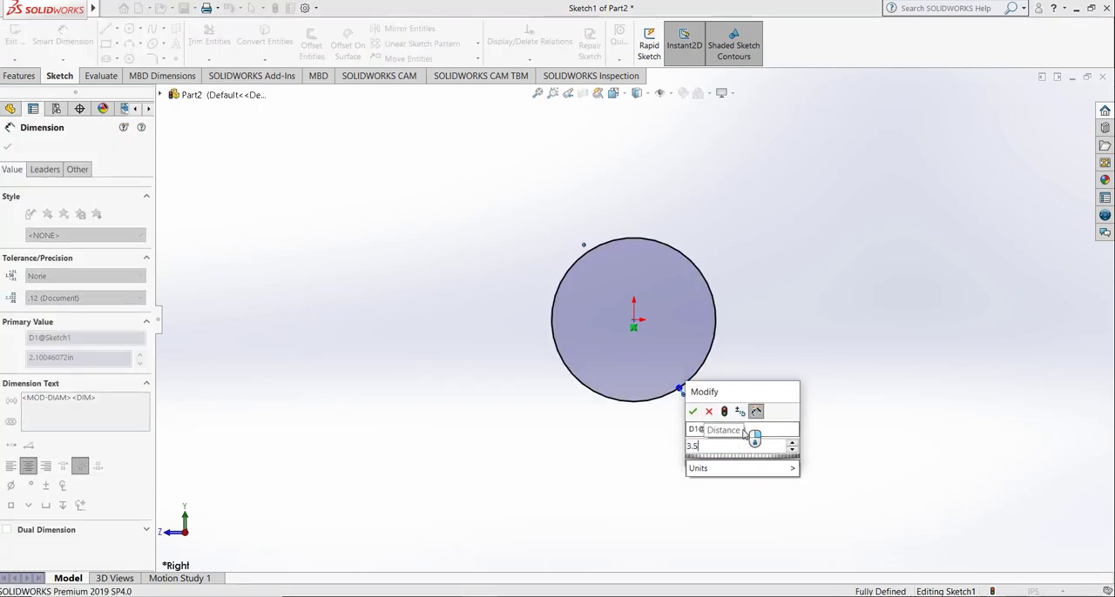
{"action": "key", "text": "BackSpace"}
{"action": "key", "text": "BackSpace"}
{"action": "key", "text": "Return"}
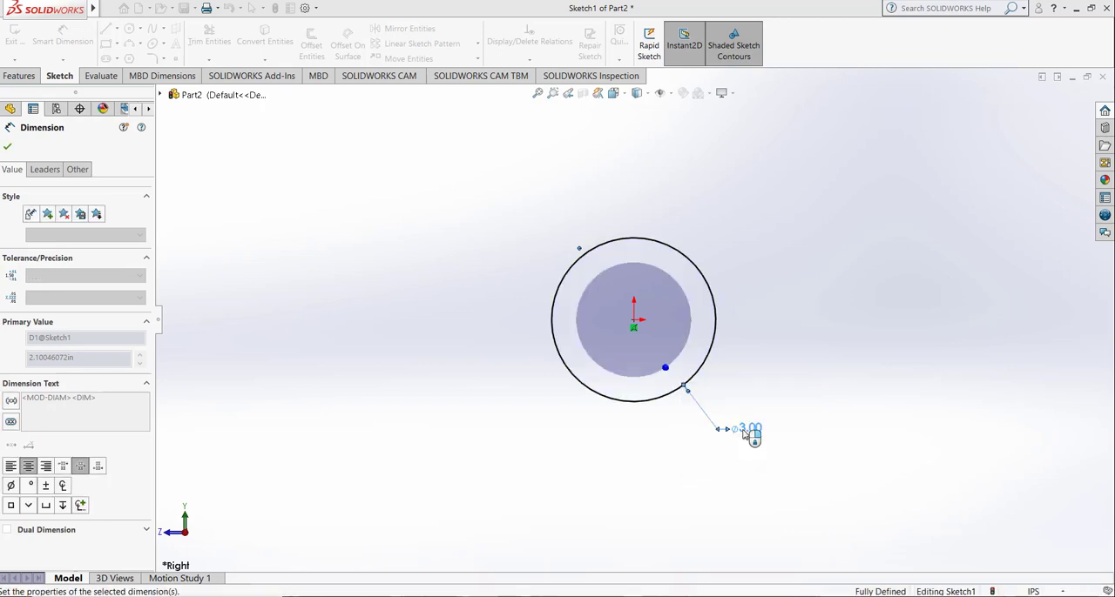
{"action": "left_click", "coordinate": [789, 329]}
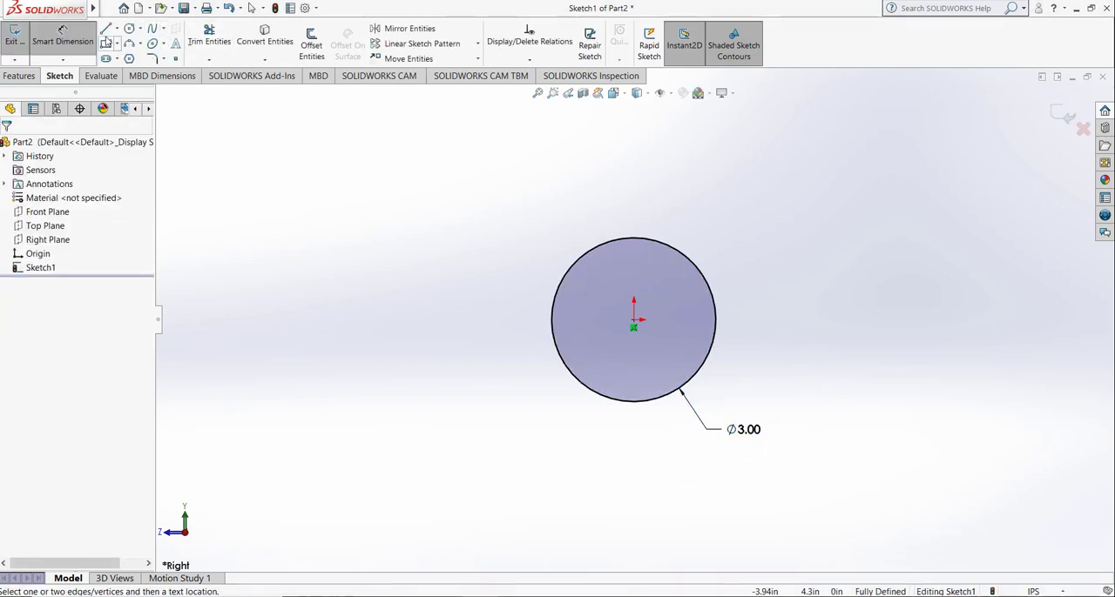
Step: Sketch a horizontal line about 3.98 in long across the circle above its center, extending past both sides
{"action": "left_click", "coordinate": [106, 28]}
{"action": "left_click", "coordinate": [534, 280]}
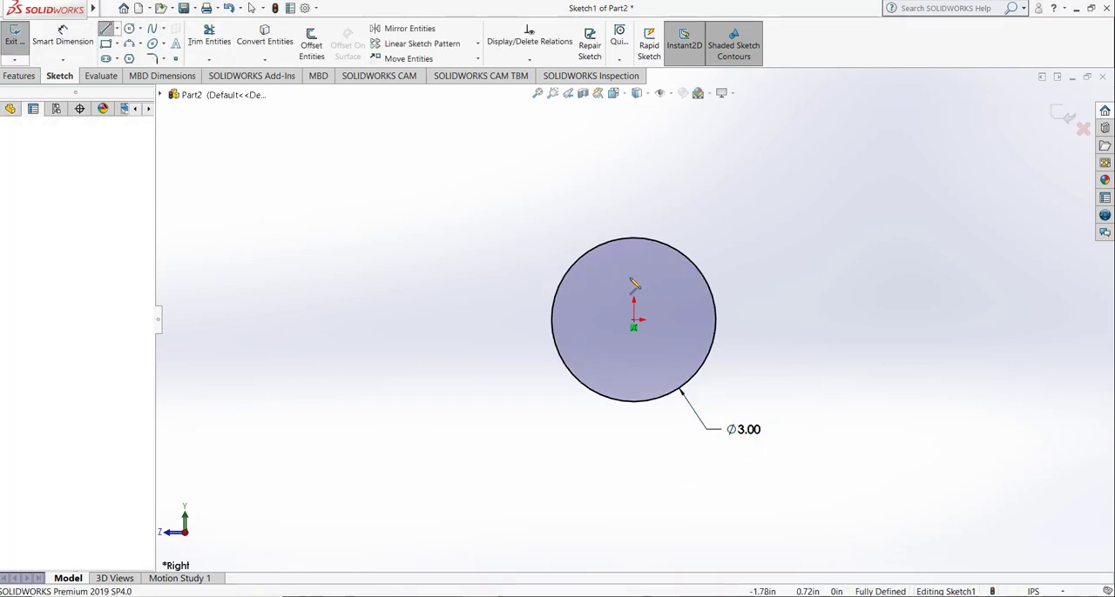
{"action": "left_click", "coordinate": [752, 279]}
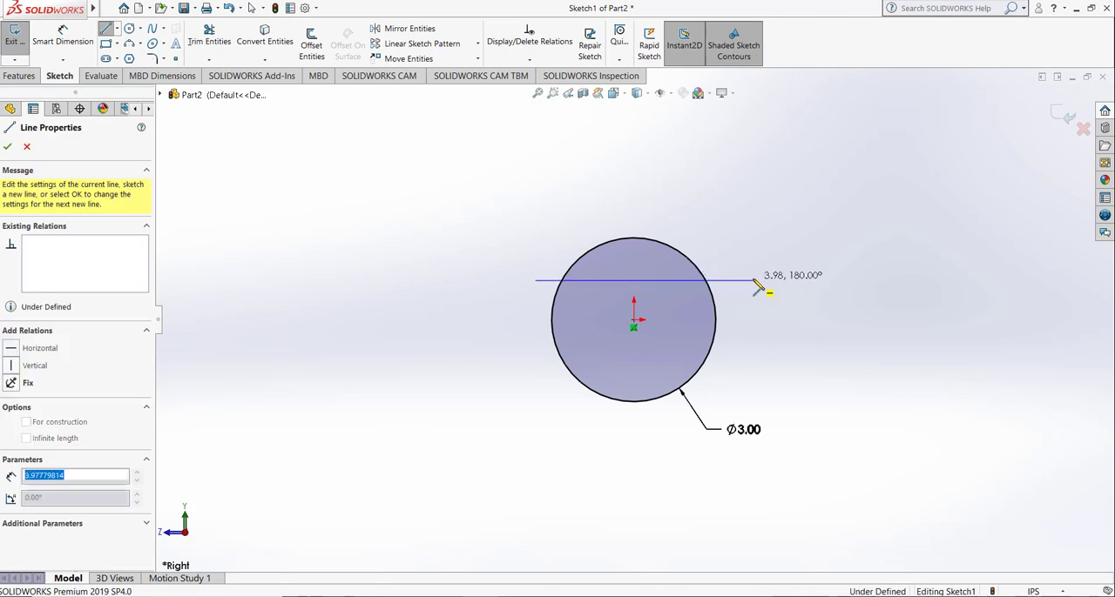
{"action": "right_click", "coordinate": [714, 211]}
{"action": "left_click", "coordinate": [714, 215]}
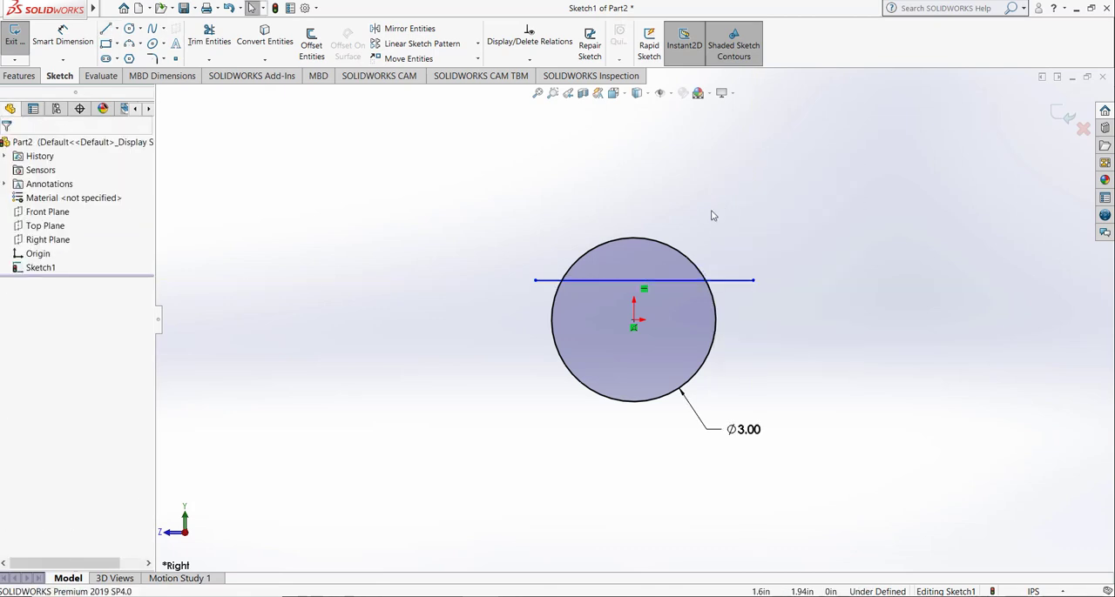
Step: Dimension the vertical distance from the horizontal line to the circle's center as 1.13 in
{"action": "left_click", "coordinate": [63, 38]}
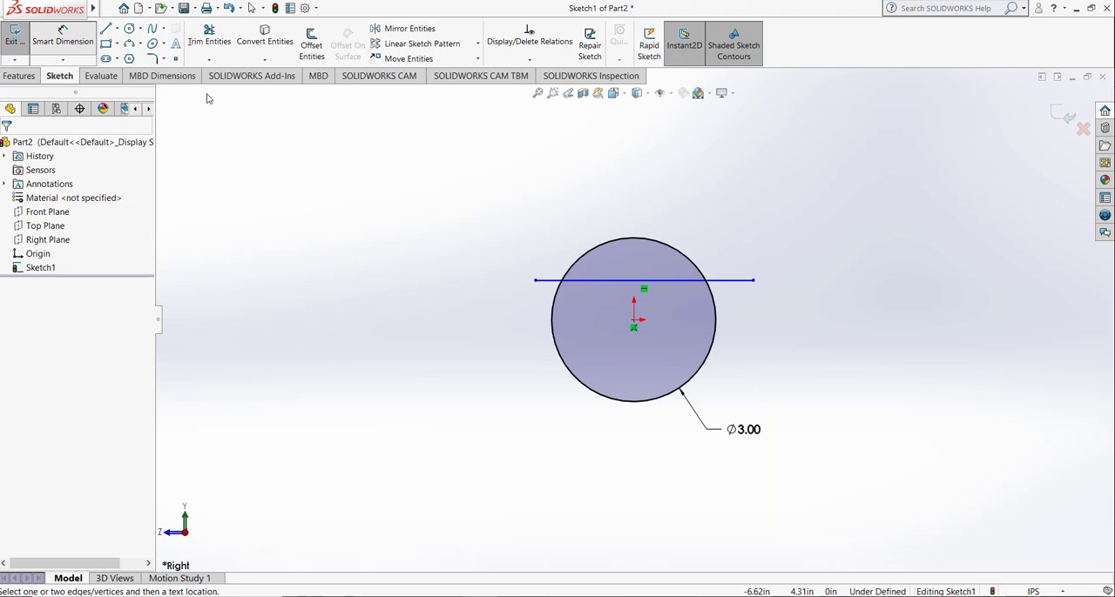
{"action": "left_click", "coordinate": [639, 280]}
{"action": "left_click", "coordinate": [635, 320]}
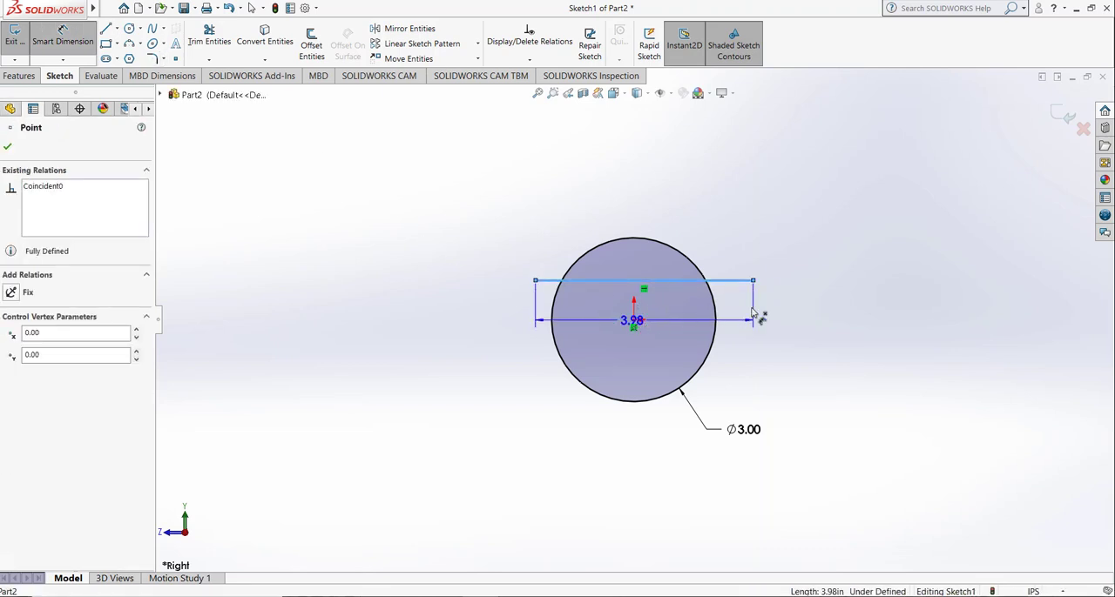
{"action": "left_click", "coordinate": [838, 305]}
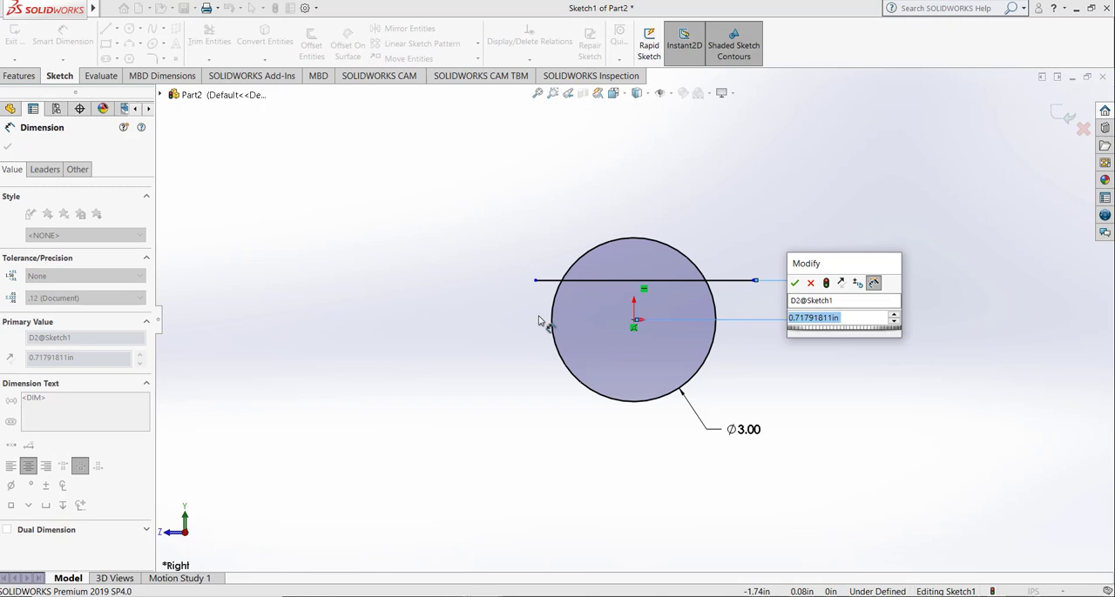
{"action": "type", "text": "1.13"}
{"action": "key", "text": "Return"}
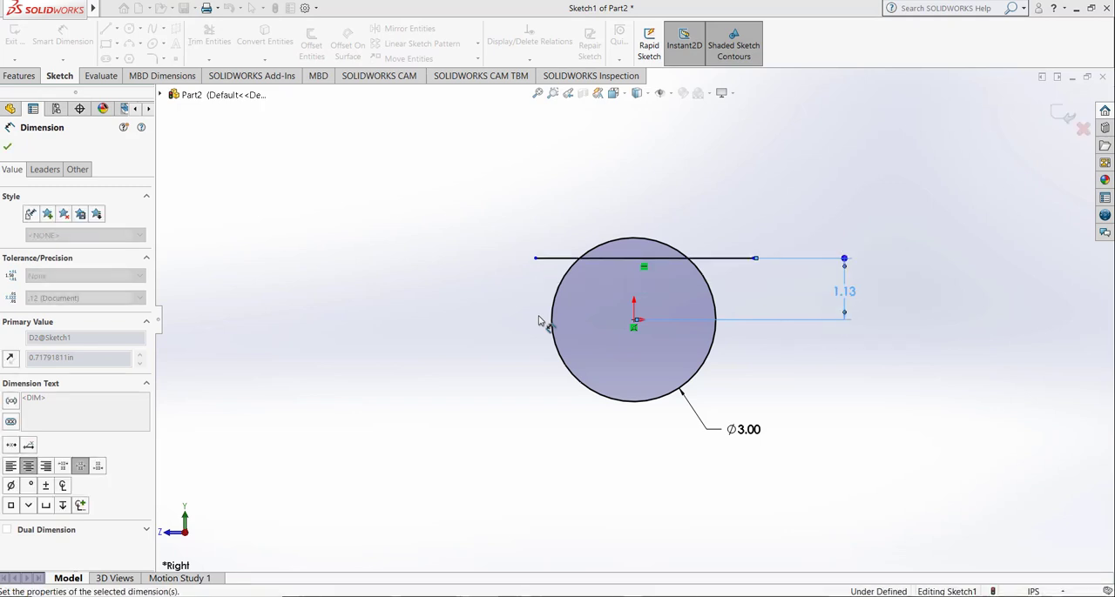
{"action": "key", "text": "Escape"}
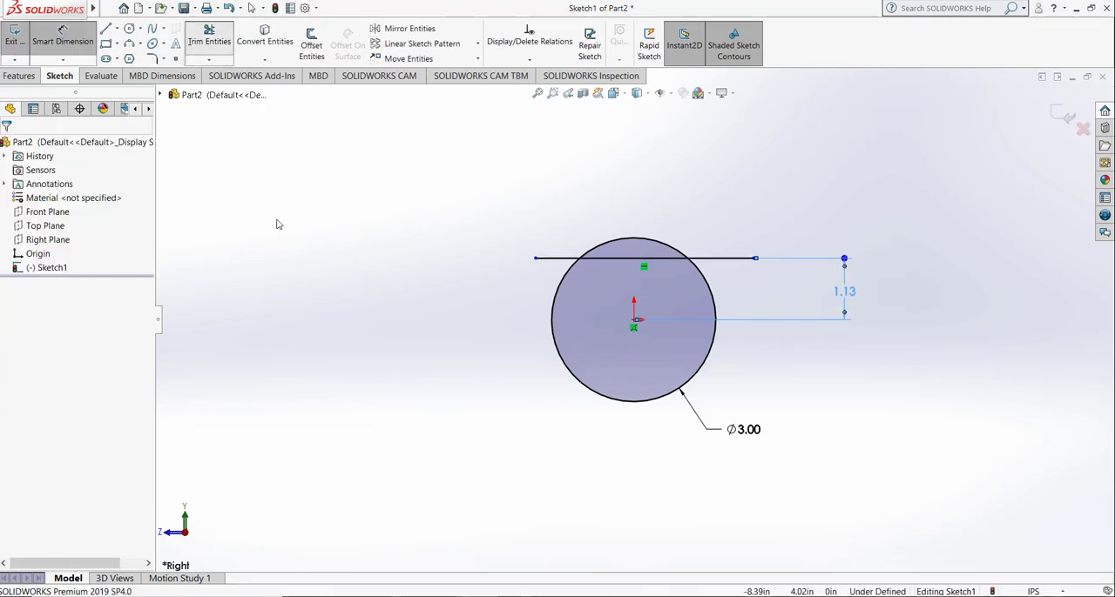
Step: Power-trim the line's ends outside the circle and the arc above the line
{"action": "left_click", "coordinate": [14, 236]}
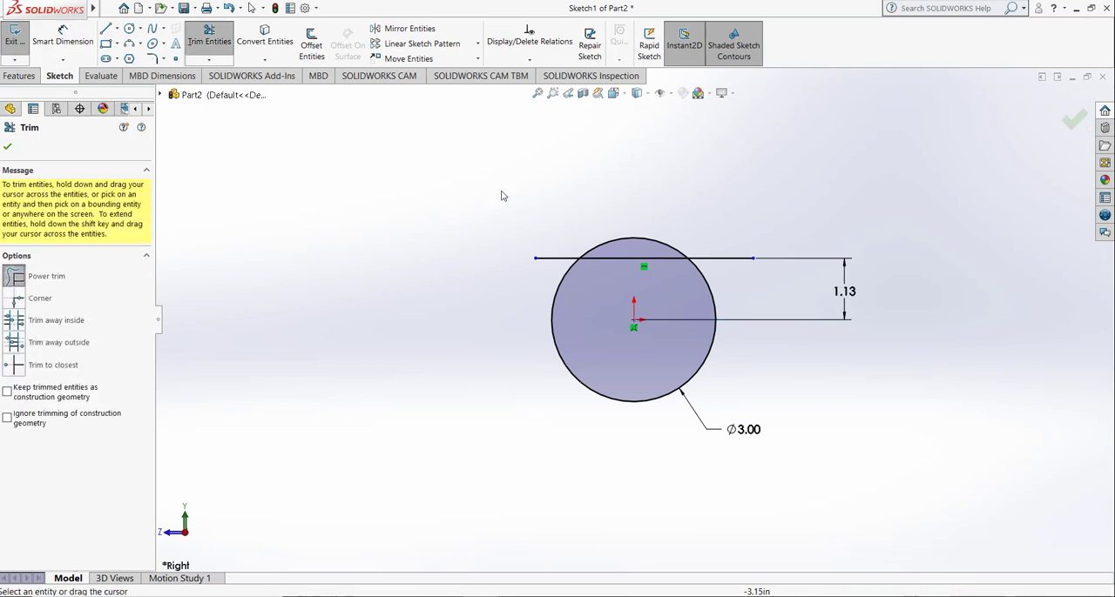
{"action": "mouse_move", "coordinate": [550, 188]}
{"action": "left_mouse_down"}
{"action": "mouse_move", "coordinate": [530, 290]}
{"action": "mouse_move", "coordinate": [568, 245]}
{"action": "left_mouse_up"}
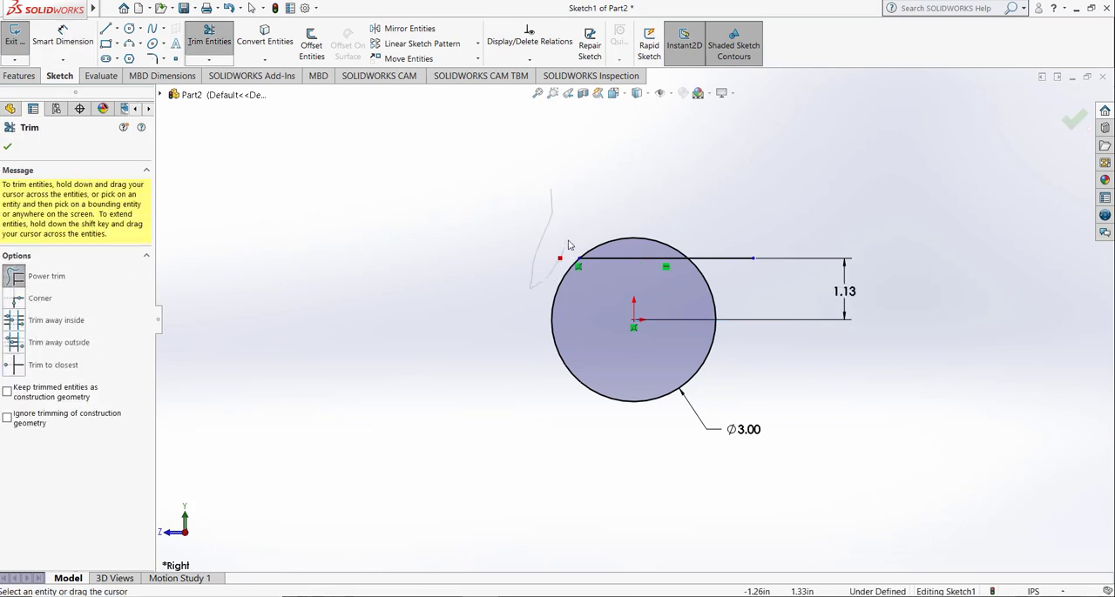
{"action": "mouse_move", "coordinate": [645, 244]}
{"action": "left_mouse_down"}
{"action": "mouse_move", "coordinate": [707, 234]}
{"action": "mouse_move", "coordinate": [736, 264]}
{"action": "left_mouse_up"}
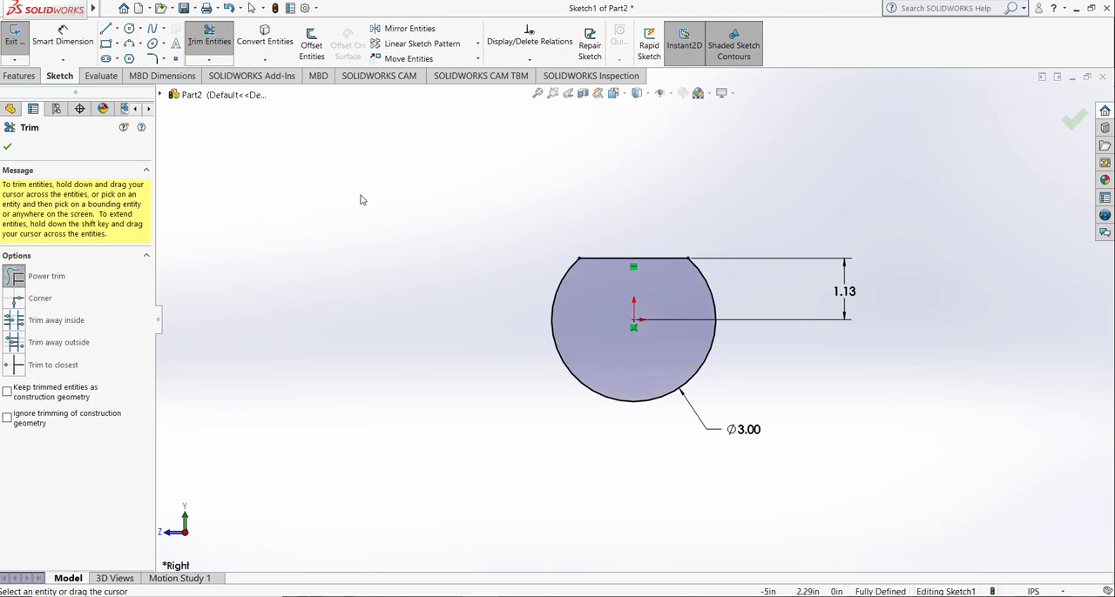
Step: Undo the power trims and the last value change of the line's distance to the center
{"action": "left_click", "coordinate": [229, 8]}
{"action": "left_click", "coordinate": [229, 7]}
{"action": "left_click", "coordinate": [229, 8]}
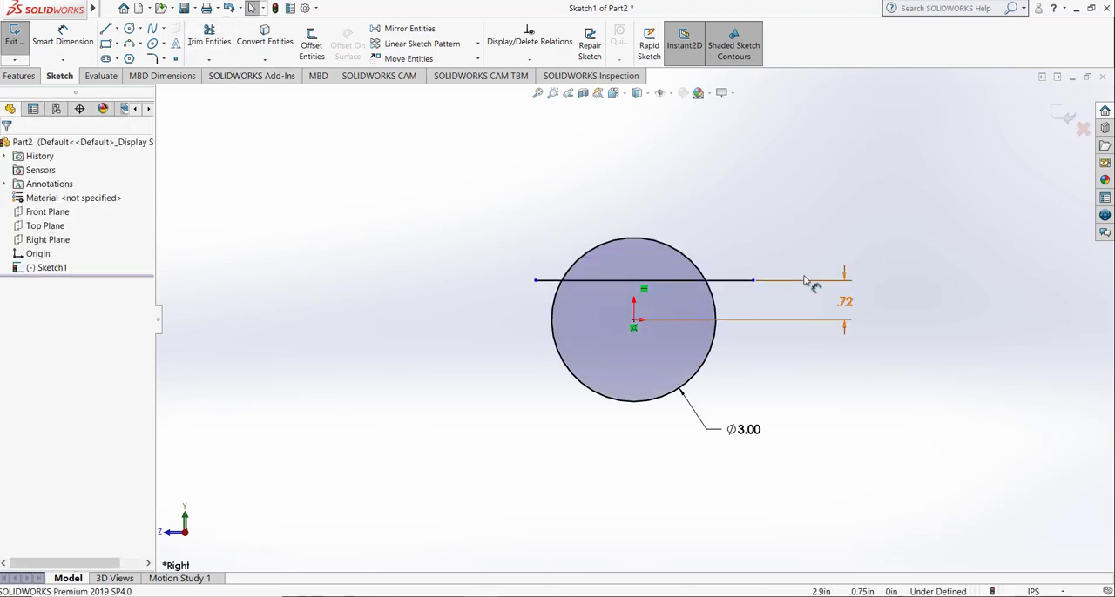
Step: Set the distance between the horizontal line and the circle's center to 1.125 in
{"action": "double_click", "coordinate": [845, 303]}
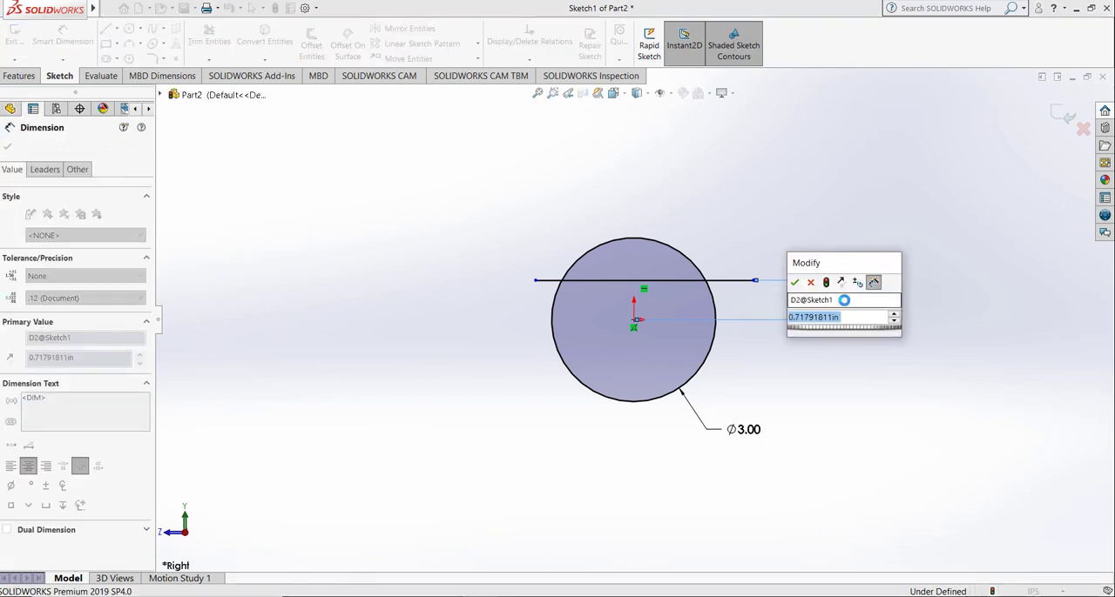
{"action": "type", "text": ".72"}
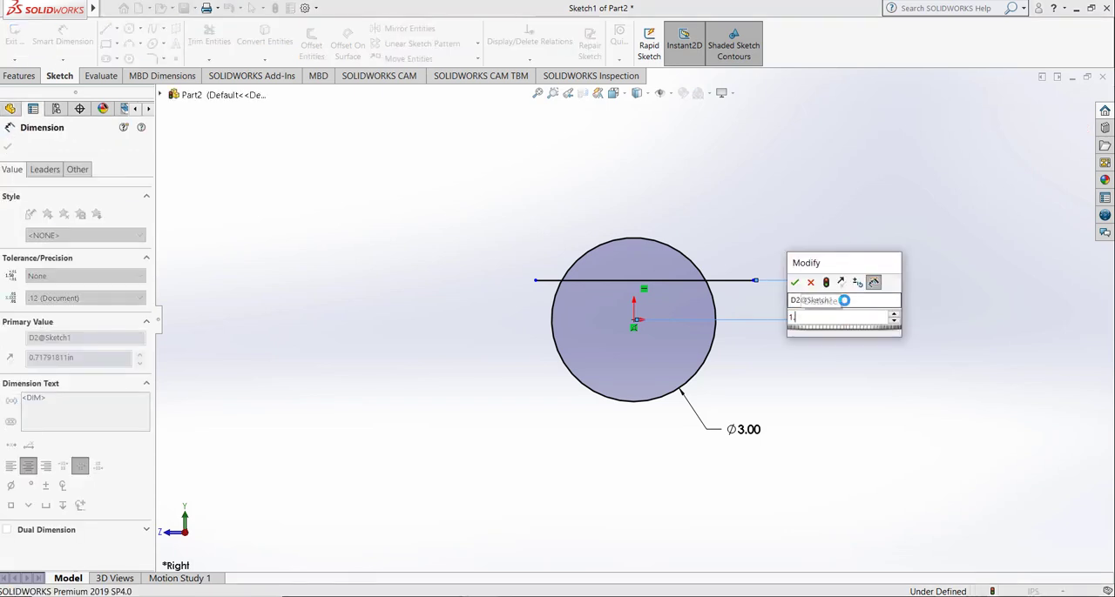
{"action": "key", "text": "Return"}
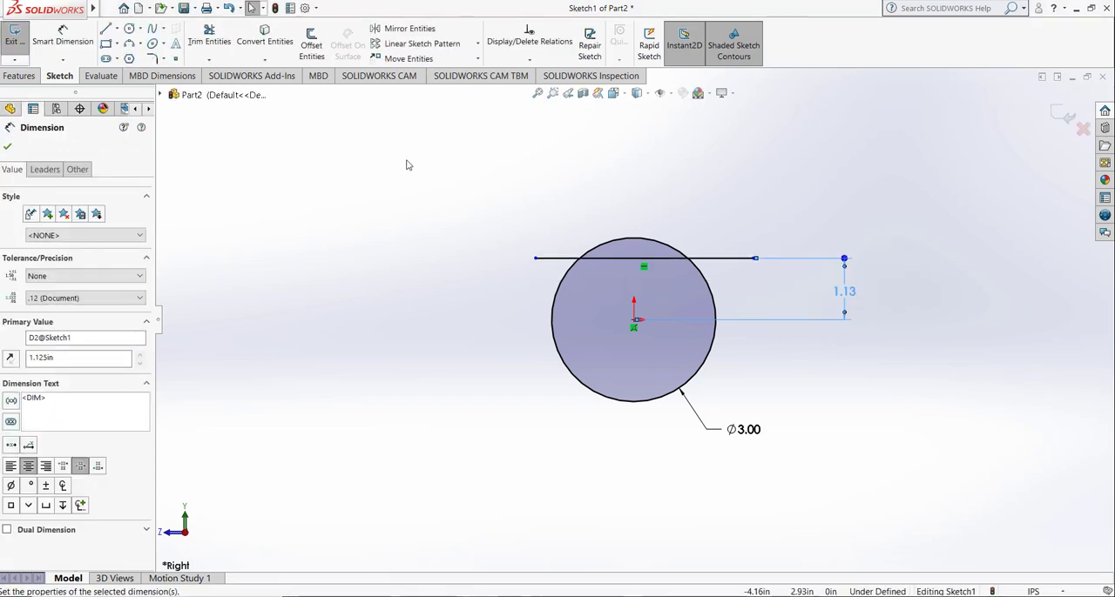
{"action": "left_click", "coordinate": [406, 165]}
Step: Use Trim to closest to remove both line ends outside the circle and the arc above the line
{"action": "left_click", "coordinate": [207, 39]}
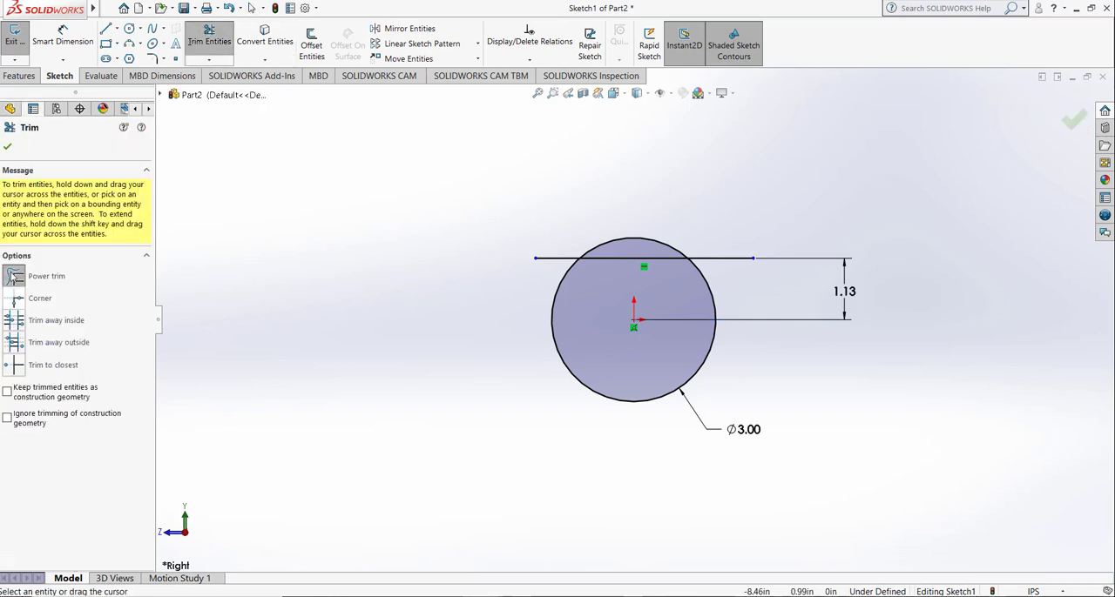
{"action": "left_click", "coordinate": [17, 368]}
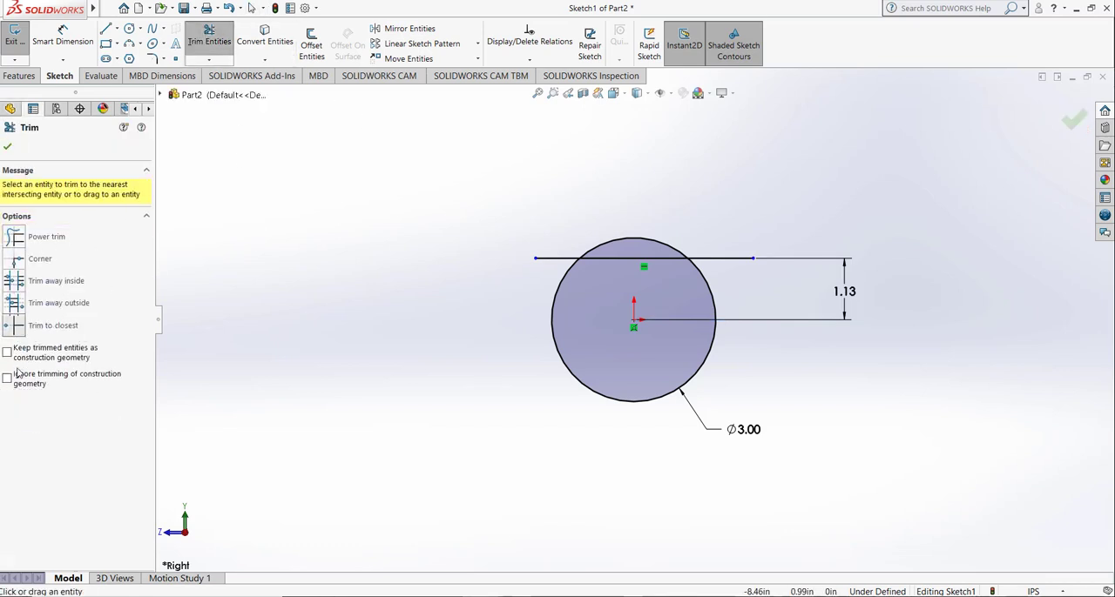
{"action": "left_click", "coordinate": [554, 258]}
{"action": "left_click", "coordinate": [707, 259]}
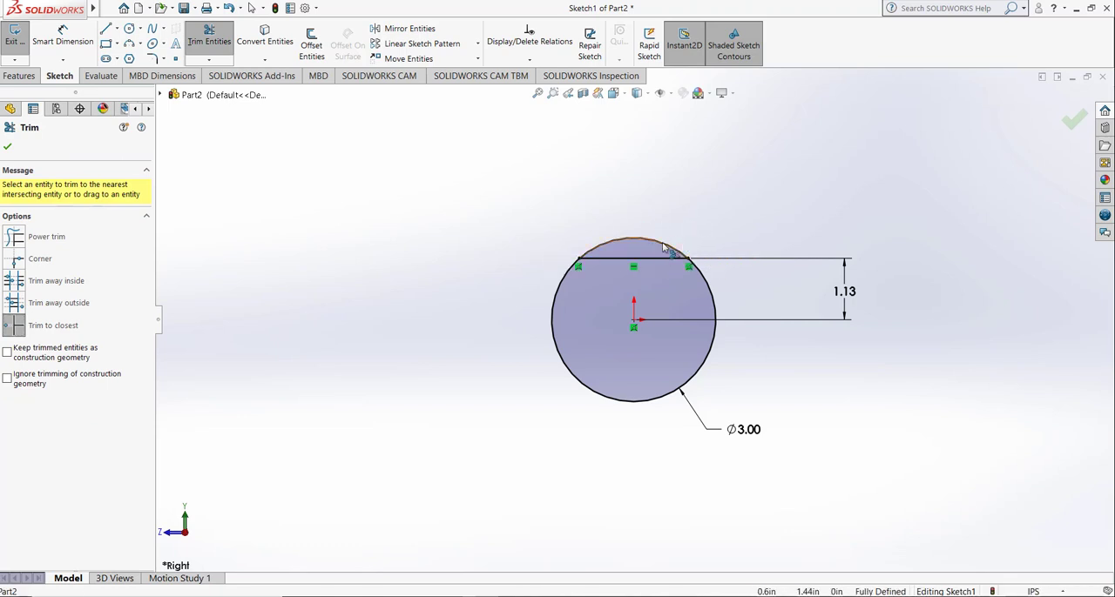
{"action": "left_click", "coordinate": [669, 246]}
{"action": "left_click", "coordinate": [8, 146]}
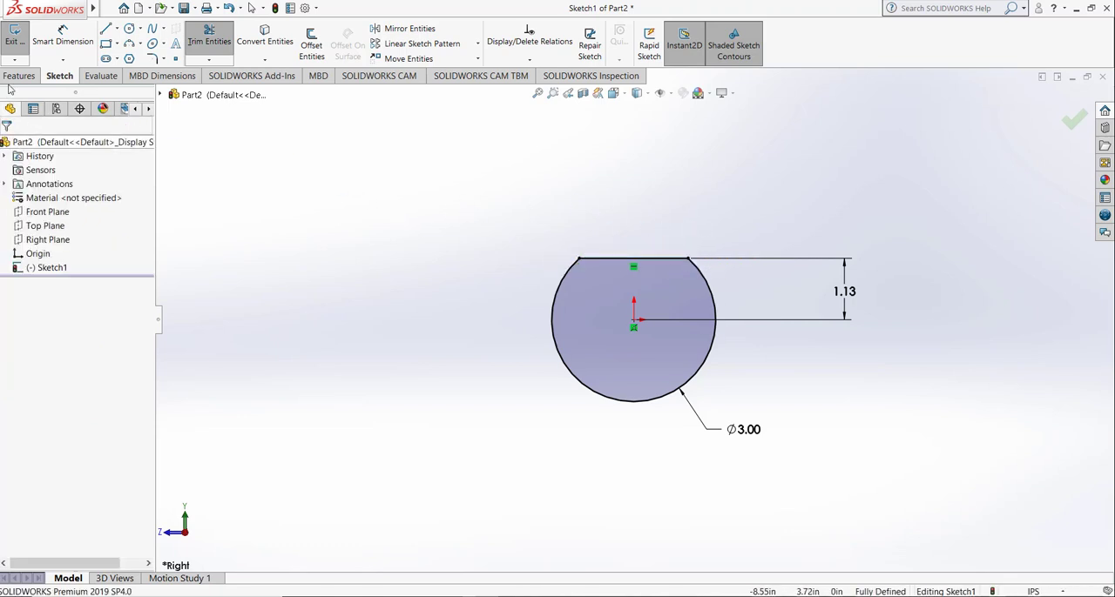
Step: Close the profile sketch and extrude it 6 in with the Mid Plane end condition
{"action": "left_click", "coordinate": [14, 37]}
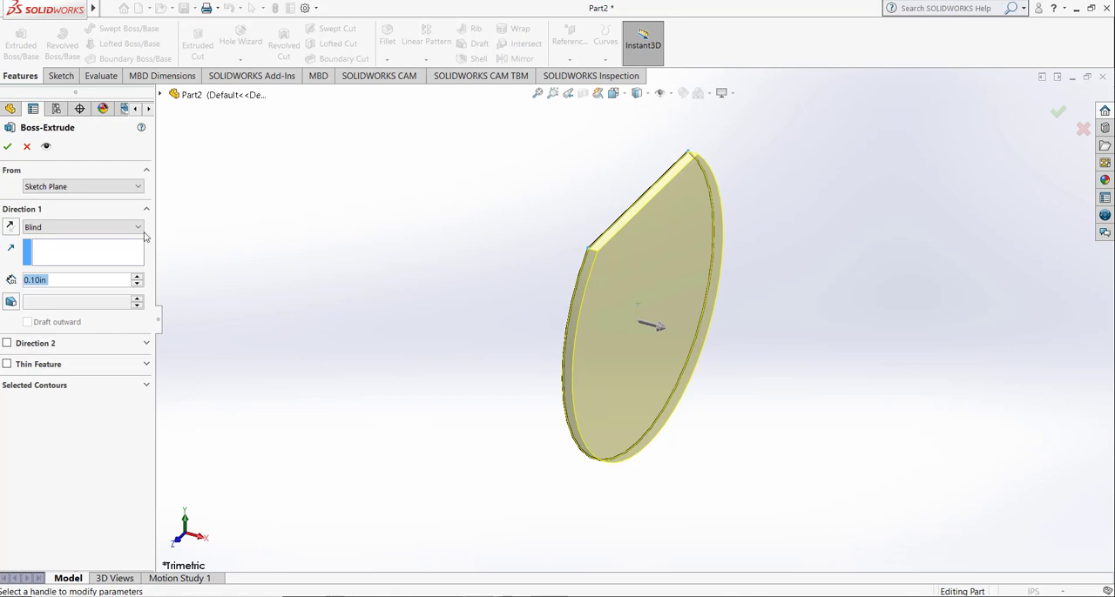
{"action": "type", "text": "6"}
{"action": "key", "text": "Return"}
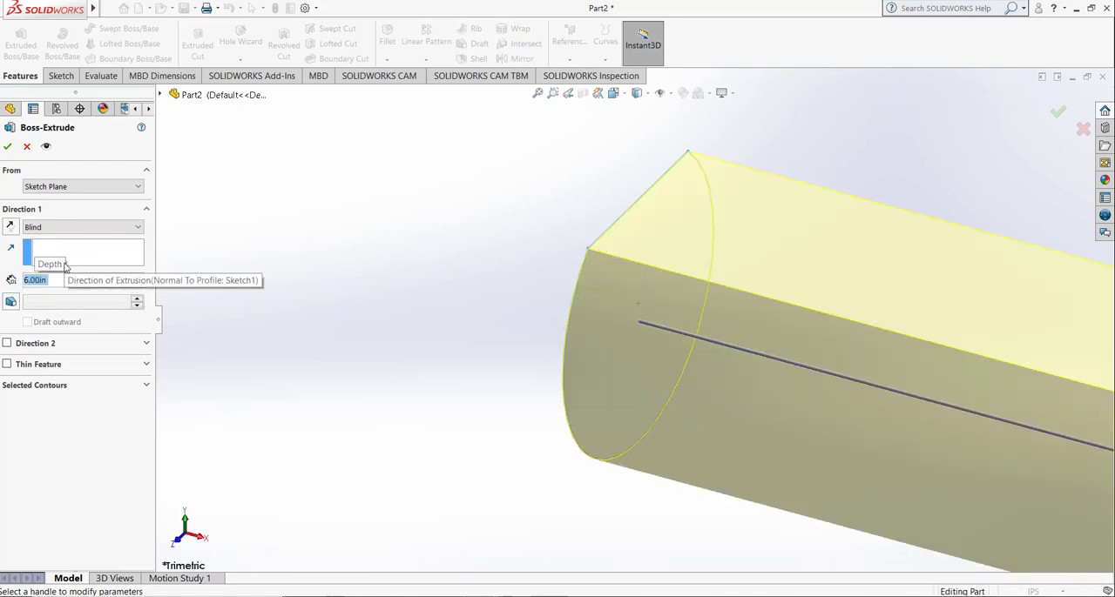
{"action": "left_click", "coordinate": [538, 93]}
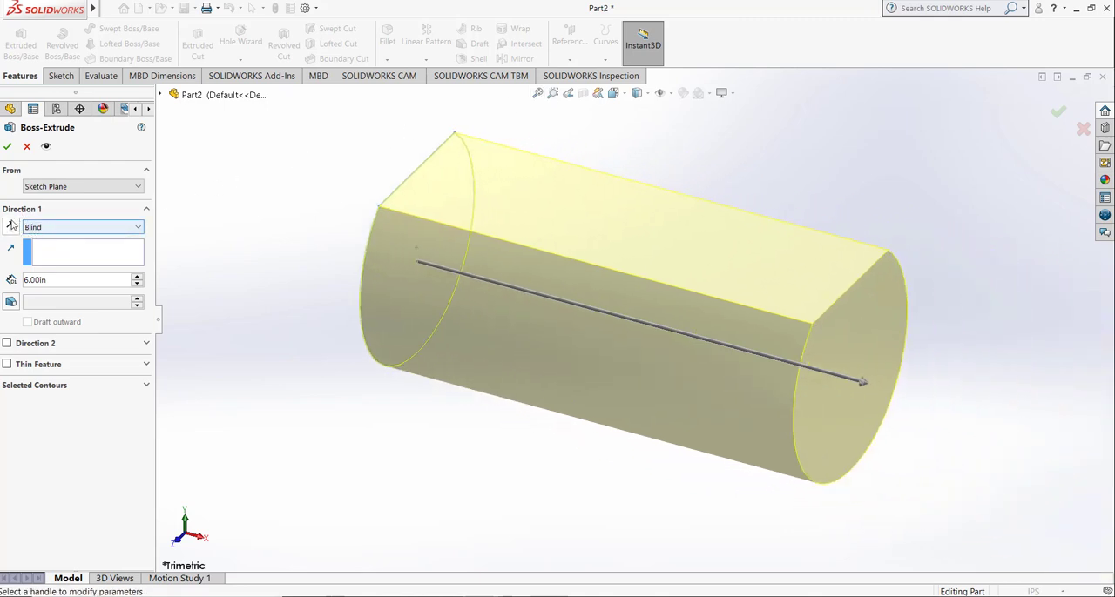
{"action": "left_click", "coordinate": [57, 228]}
{"action": "left_click", "coordinate": [61, 290]}
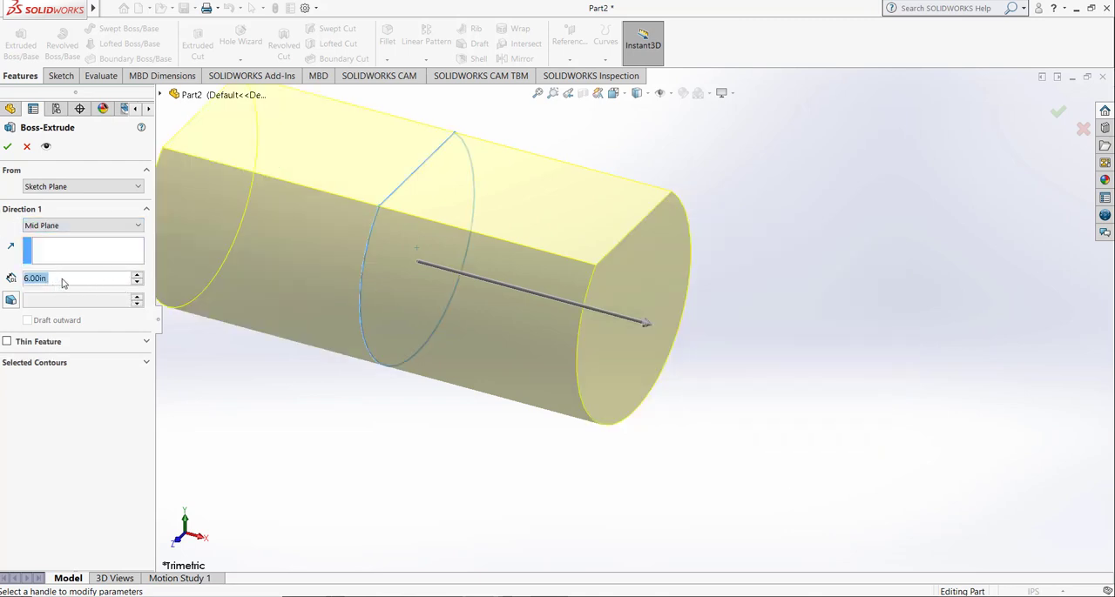
{"action": "left_click", "coordinate": [538, 92]}
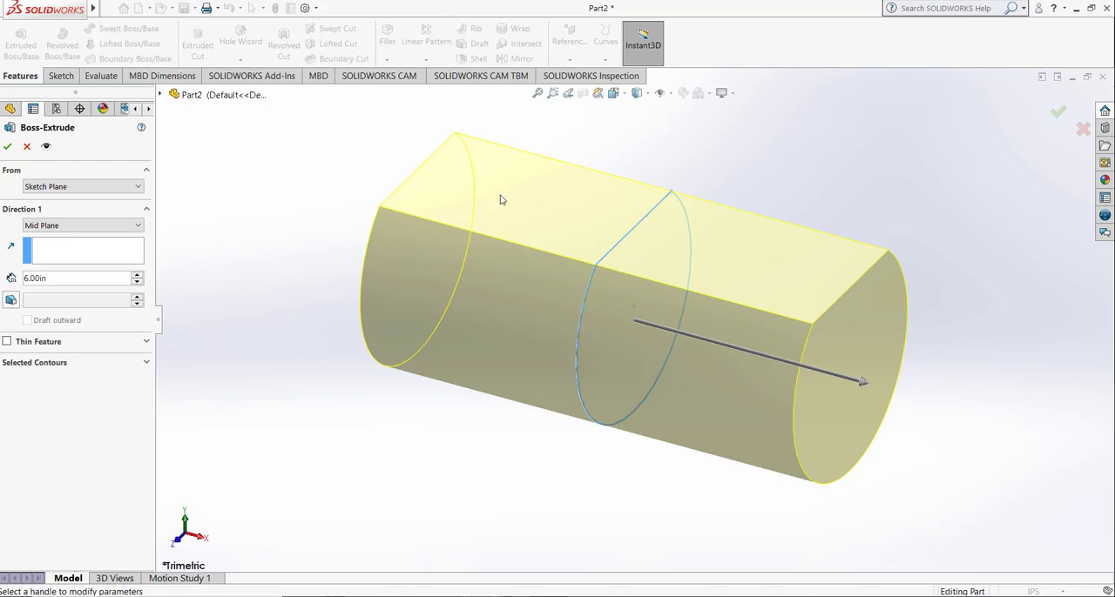
{"action": "left_click", "coordinate": [8, 146]}
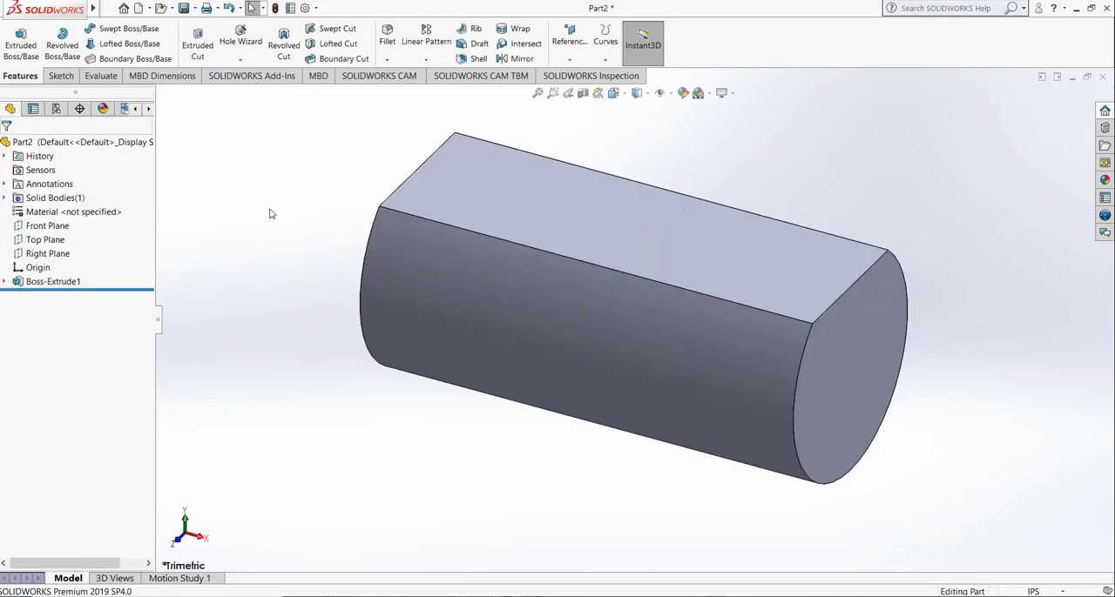
Step: Sketch a circle about 0.51 in in diameter, centered on the origin, on the body's flat round end face
{"action": "left_click", "coordinate": [61, 76]}
{"action": "left_click", "coordinate": [15, 40]}
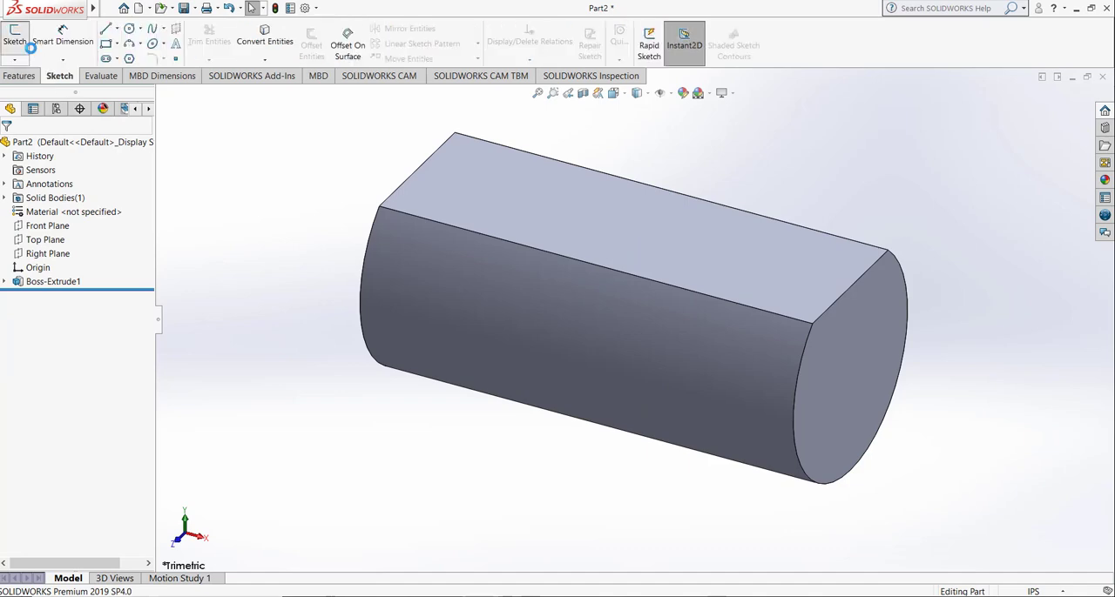
{"action": "left_click", "coordinate": [889, 391]}
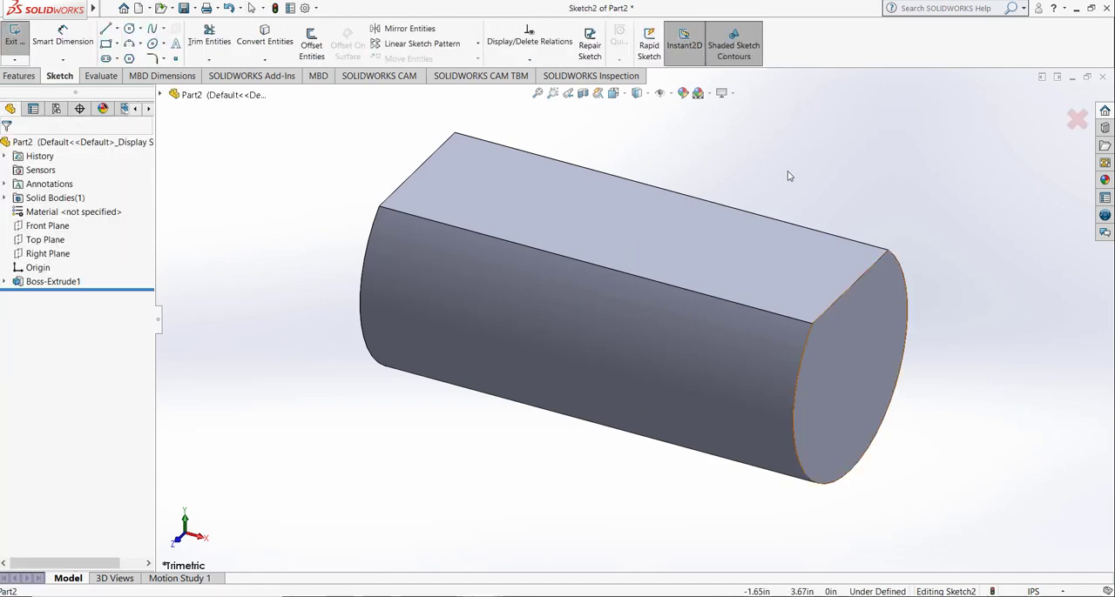
{"action": "left_click", "coordinate": [613, 93]}
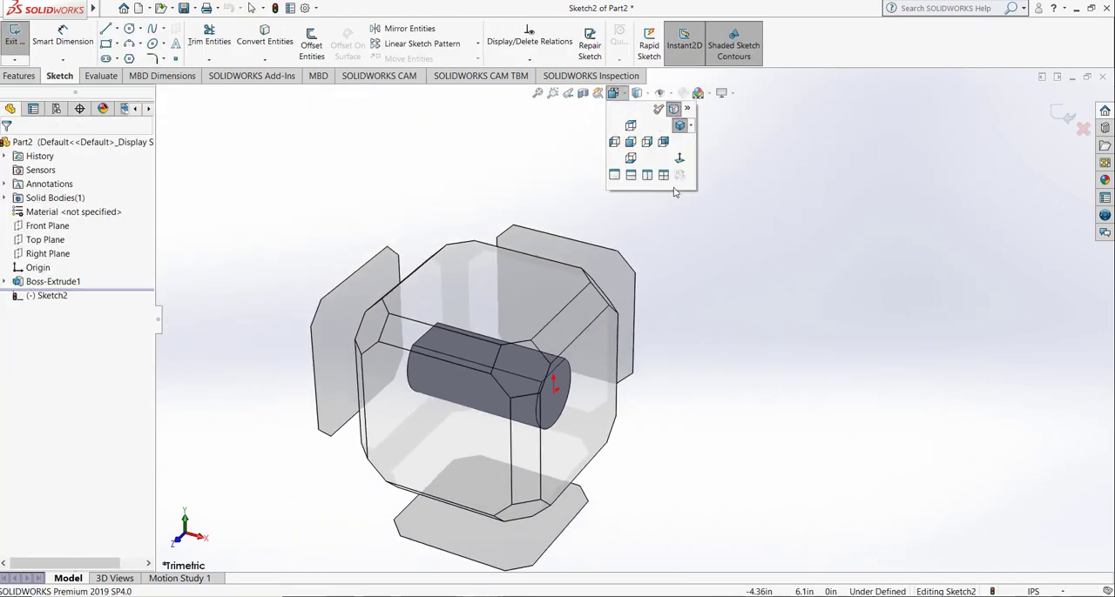
{"action": "left_click", "coordinate": [686, 161]}
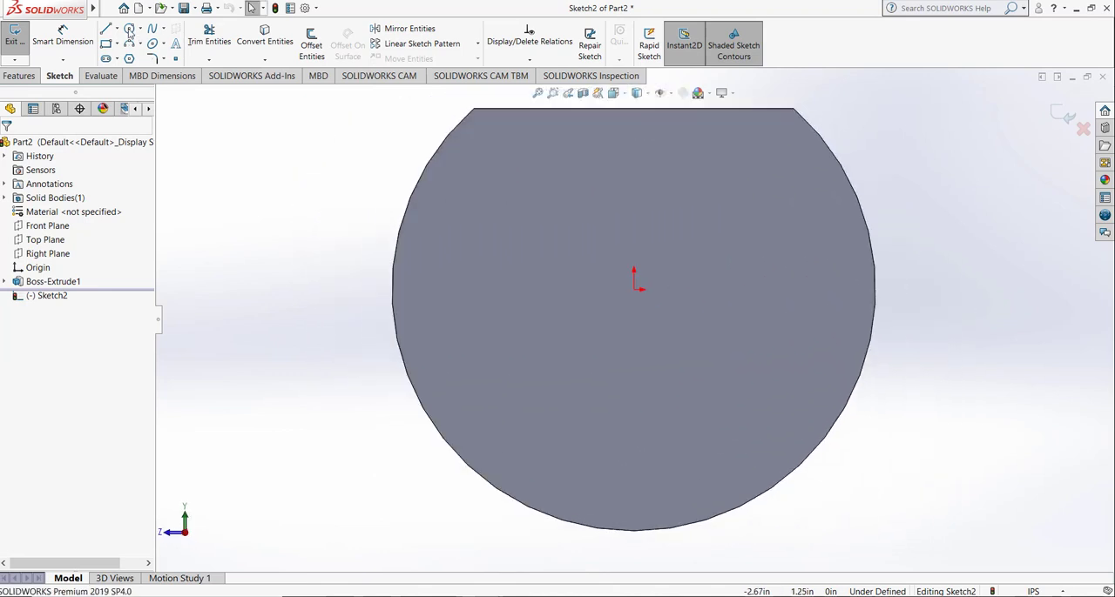
{"action": "left_click", "coordinate": [129, 29]}
{"action": "left_click", "coordinate": [634, 290]}
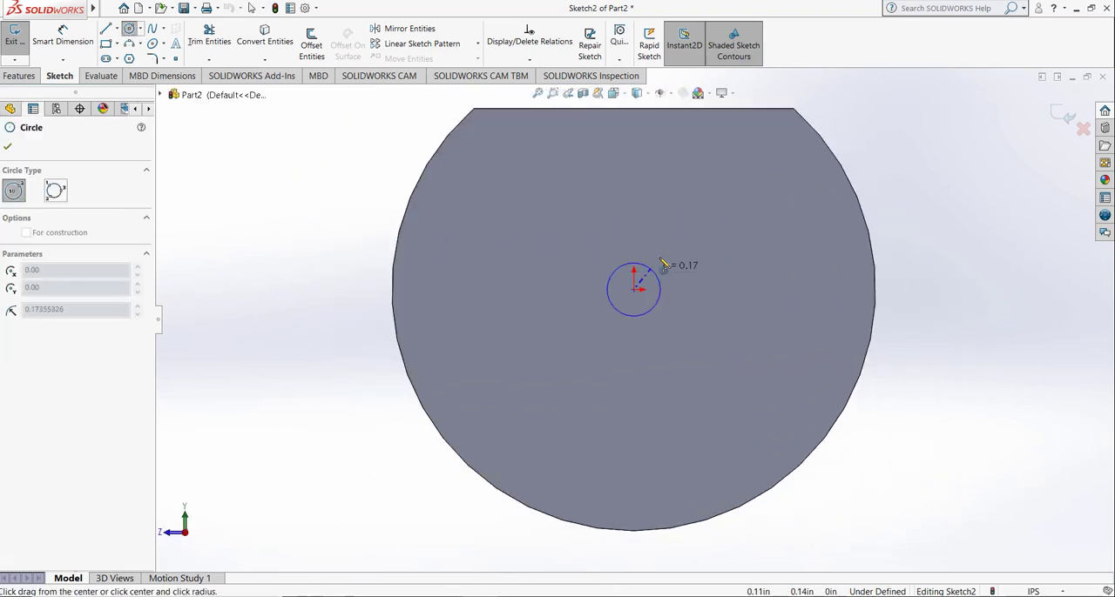
{"action": "left_click", "coordinate": [663, 262]}
Step: Dimension the circle's diameter as 0.5 in and close the sketch
{"action": "left_click", "coordinate": [63, 35]}
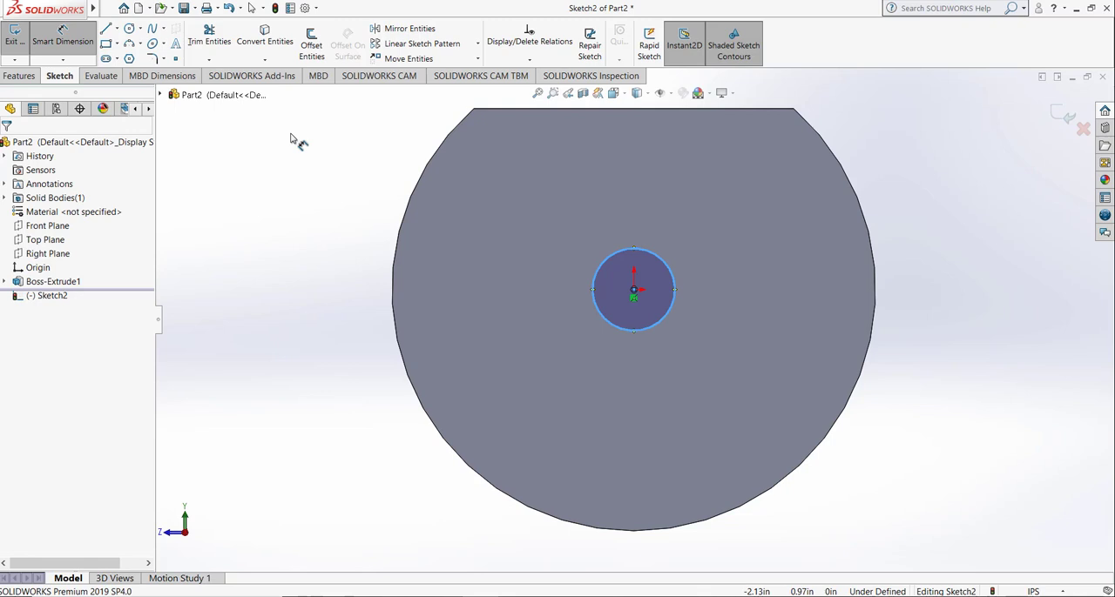
{"action": "left_click", "coordinate": [591, 305]}
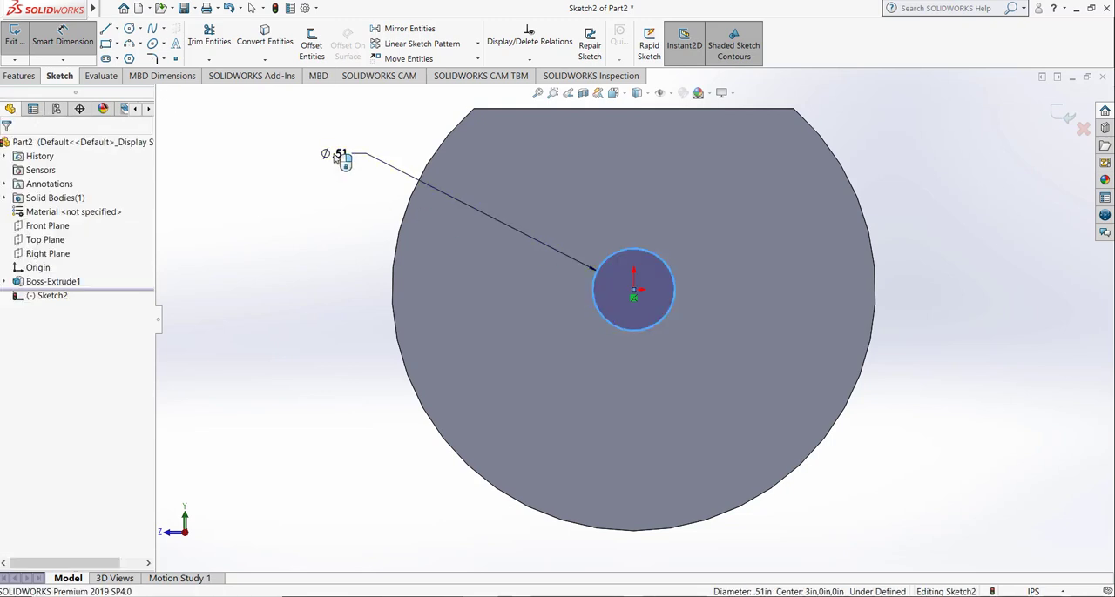
{"action": "left_click", "coordinate": [337, 157]}
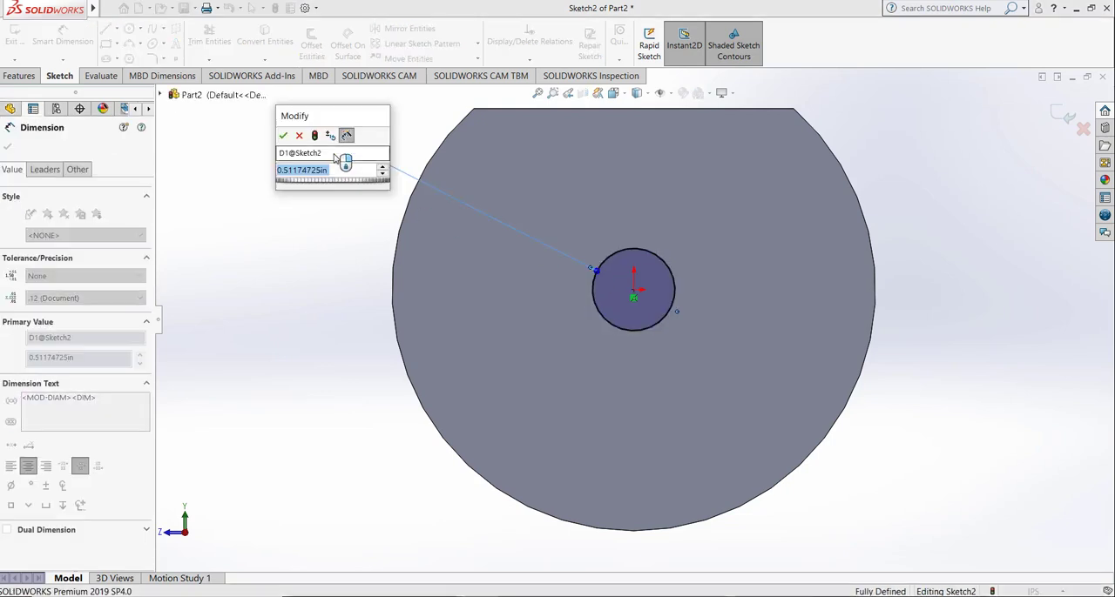
{"action": "type", "text": ".5"}
{"action": "key", "text": "Return"}
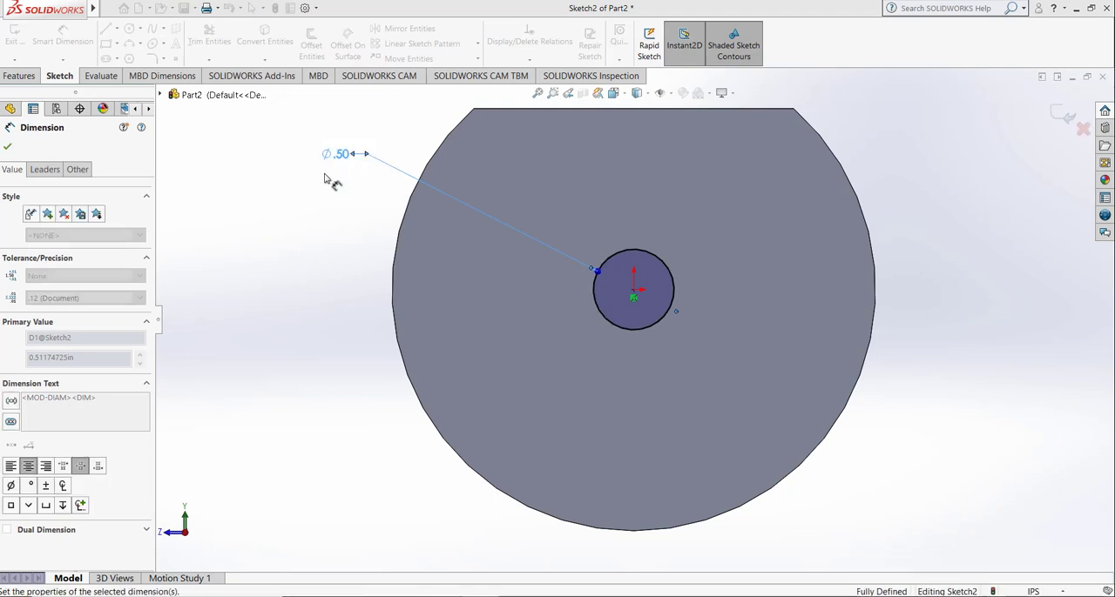
{"action": "key", "text": "Escape"}
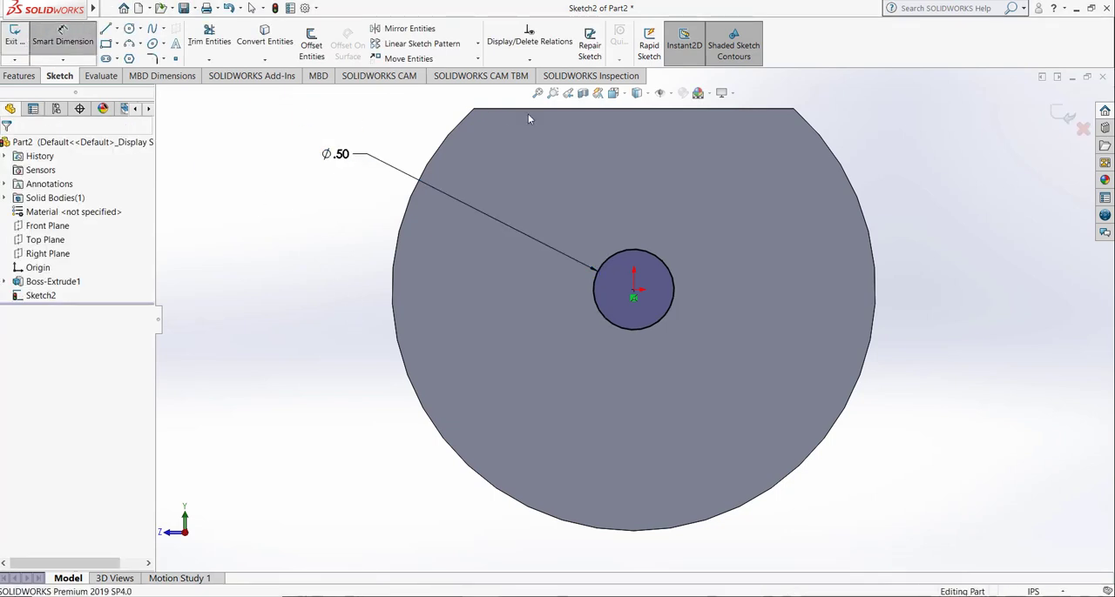
{"action": "left_click", "coordinate": [15, 35]}
Step: Extrude the 0.5 in circle 1 in outward from the end face as a Blind boss merged with the body
{"action": "left_click", "coordinate": [624, 93]}
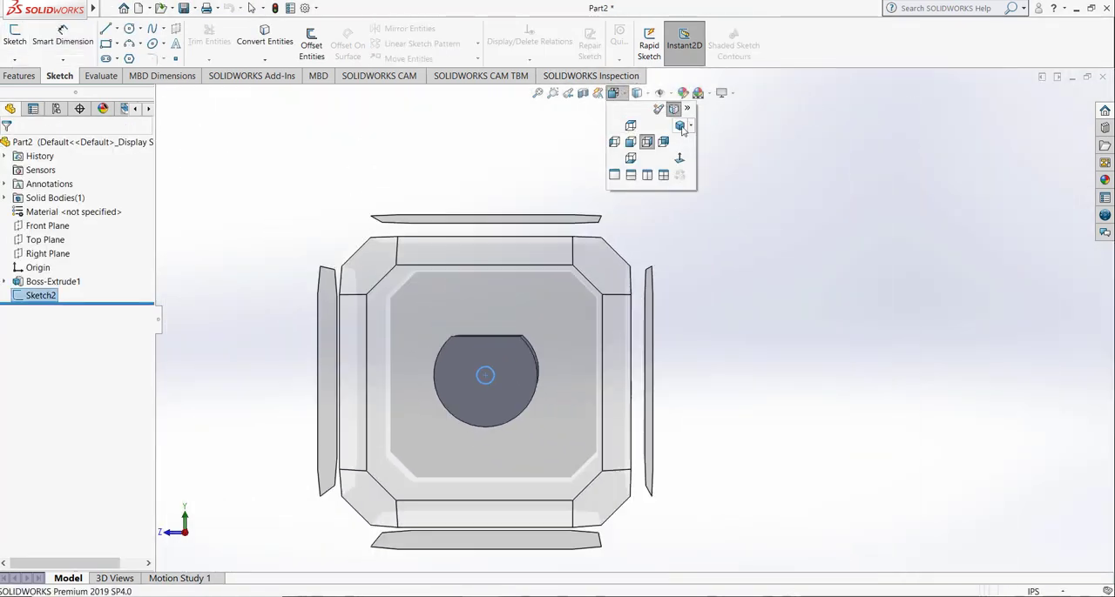
{"action": "left_click", "coordinate": [680, 127]}
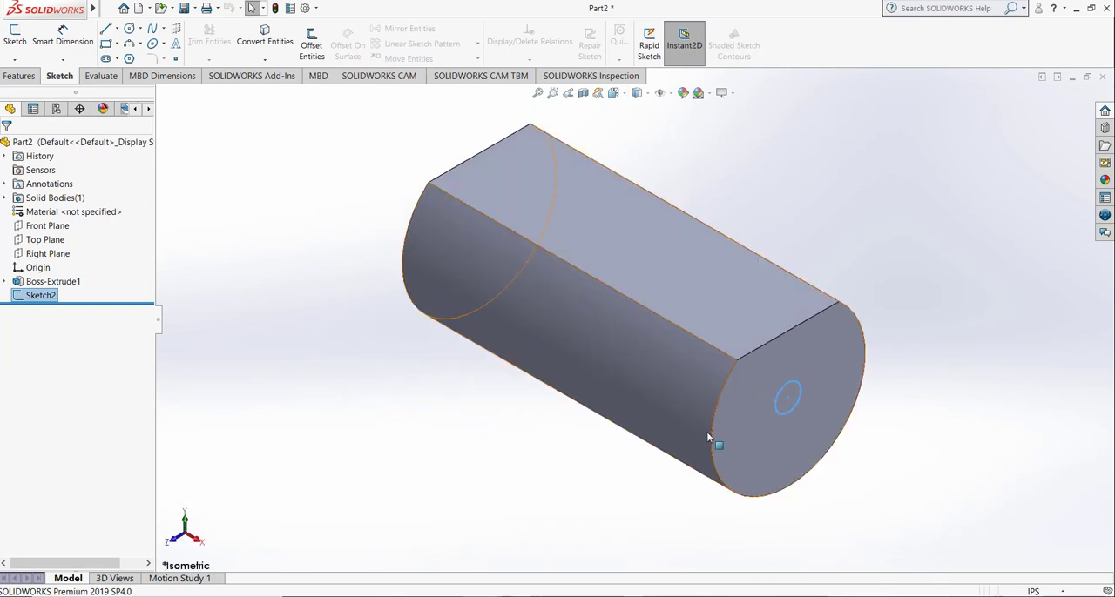
{"action": "left_click", "coordinate": [27, 78]}
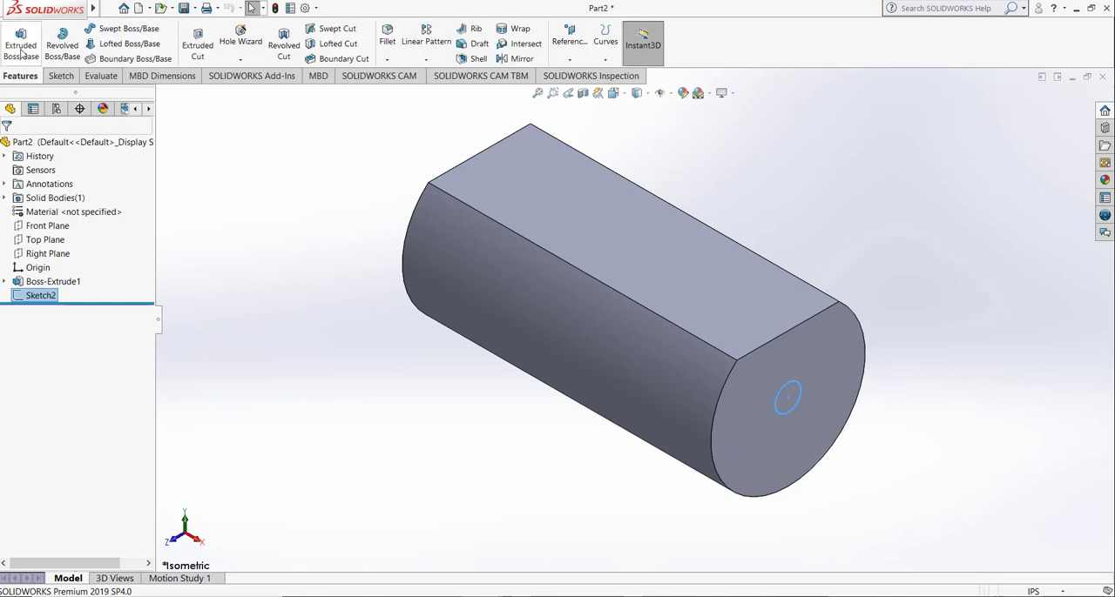
{"action": "left_click", "coordinate": [21, 42]}
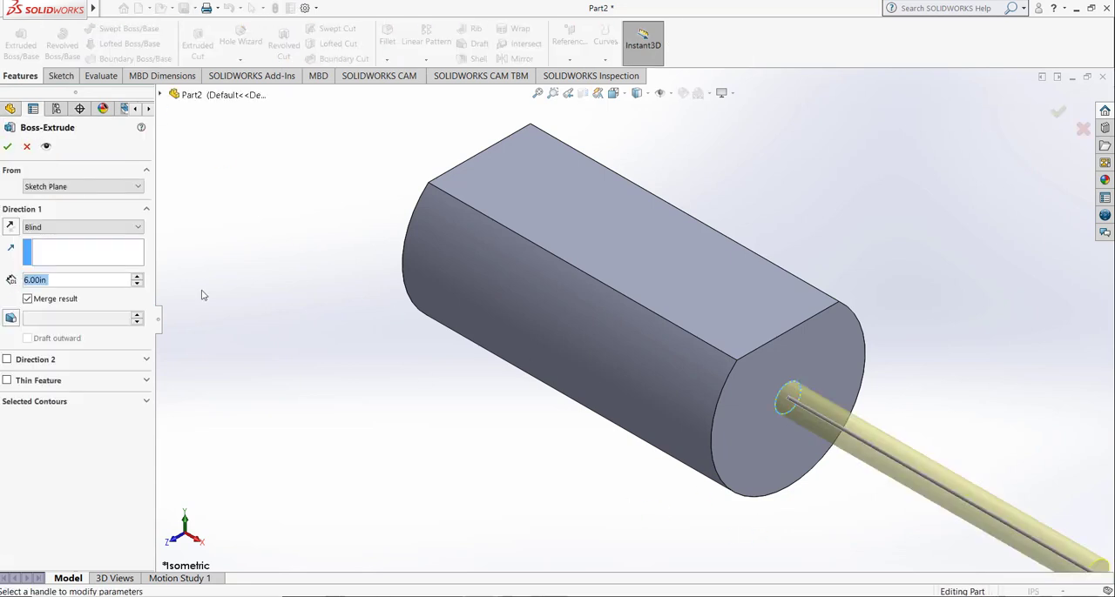
{"action": "type", "text": "1"}
{"action": "key", "text": "Return"}
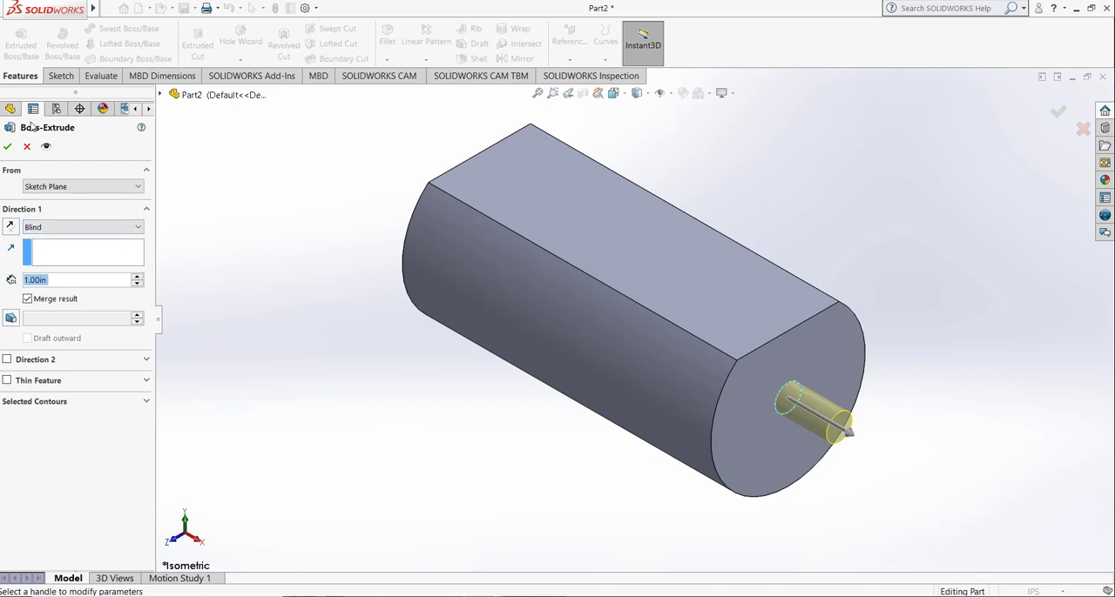
{"action": "key", "text": "Return"}
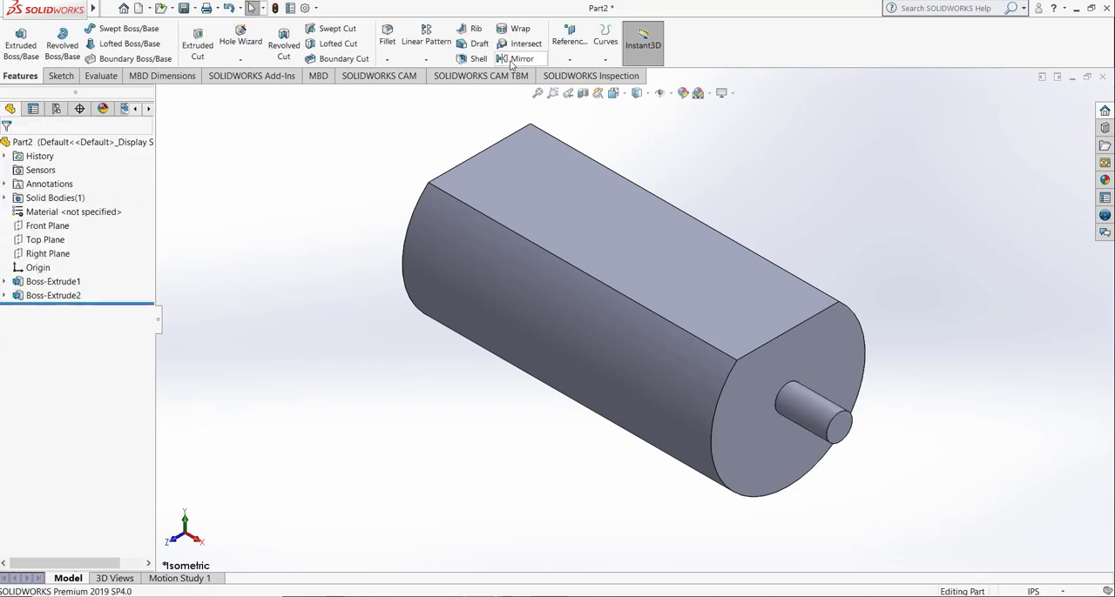
Step: Mirror the small cylindrical boss, Boss-Extrude2, about the Right Plane
{"action": "left_click", "coordinate": [515, 58]}
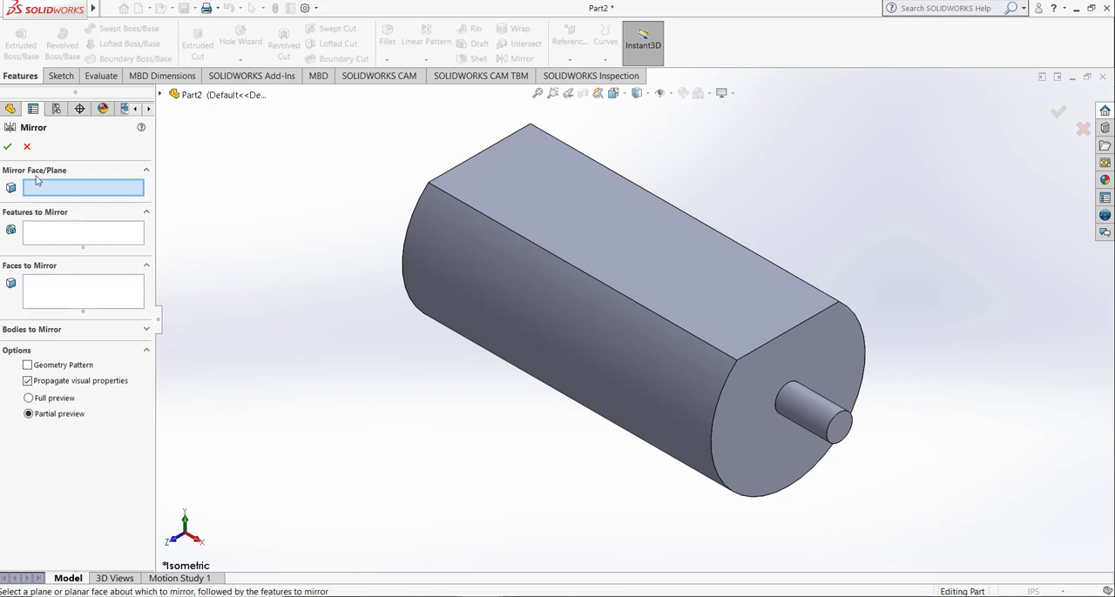
{"action": "left_click", "coordinate": [174, 95]}
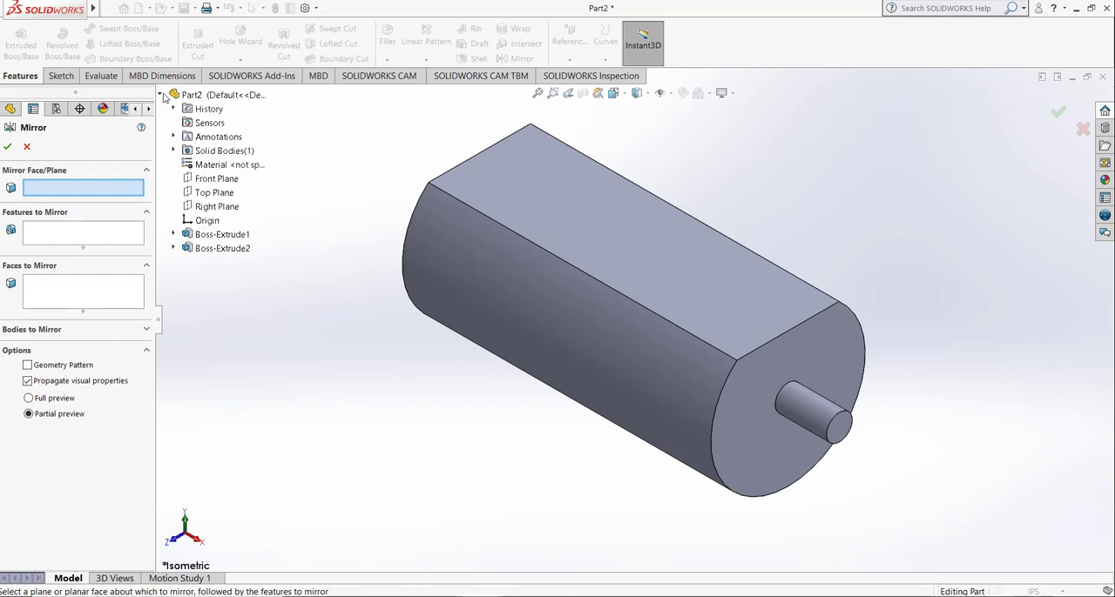
{"action": "left_click", "coordinate": [216, 206]}
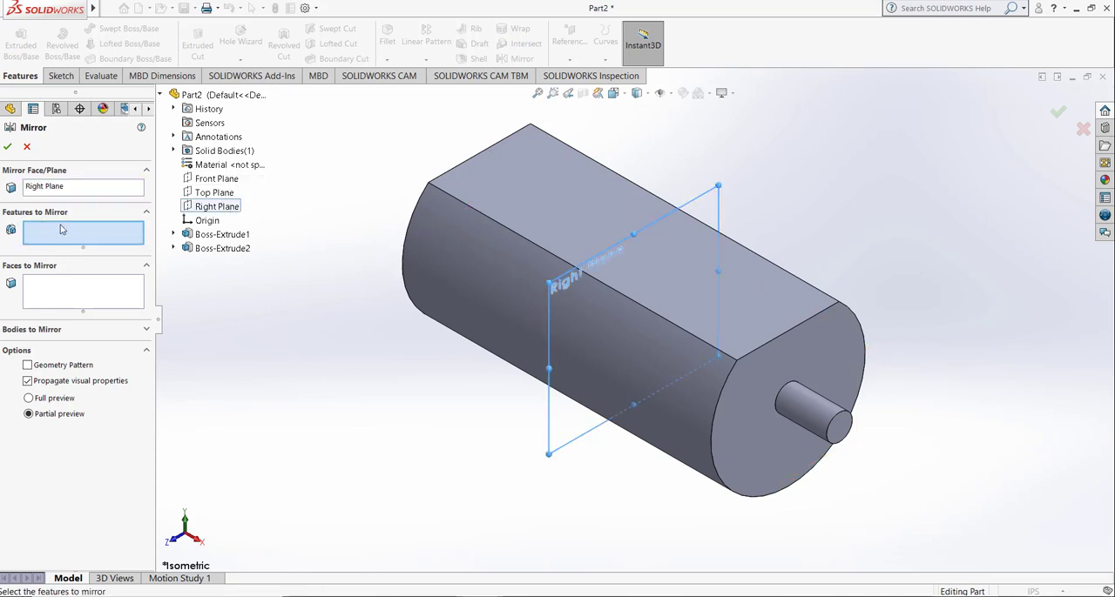
{"action": "left_click", "coordinate": [228, 251]}
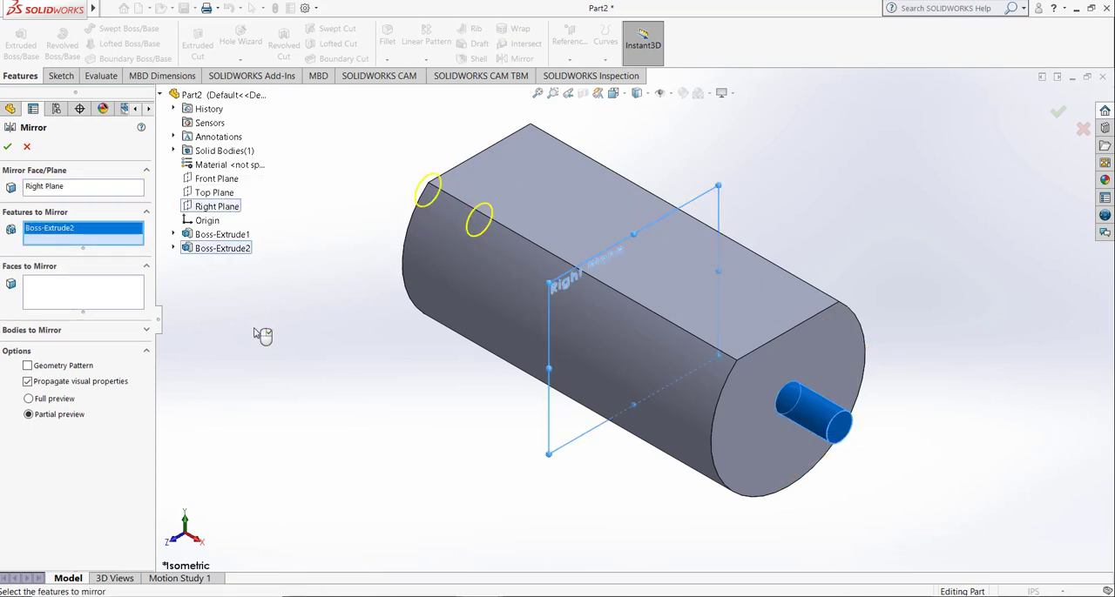
{"action": "left_click", "coordinate": [5, 147]}
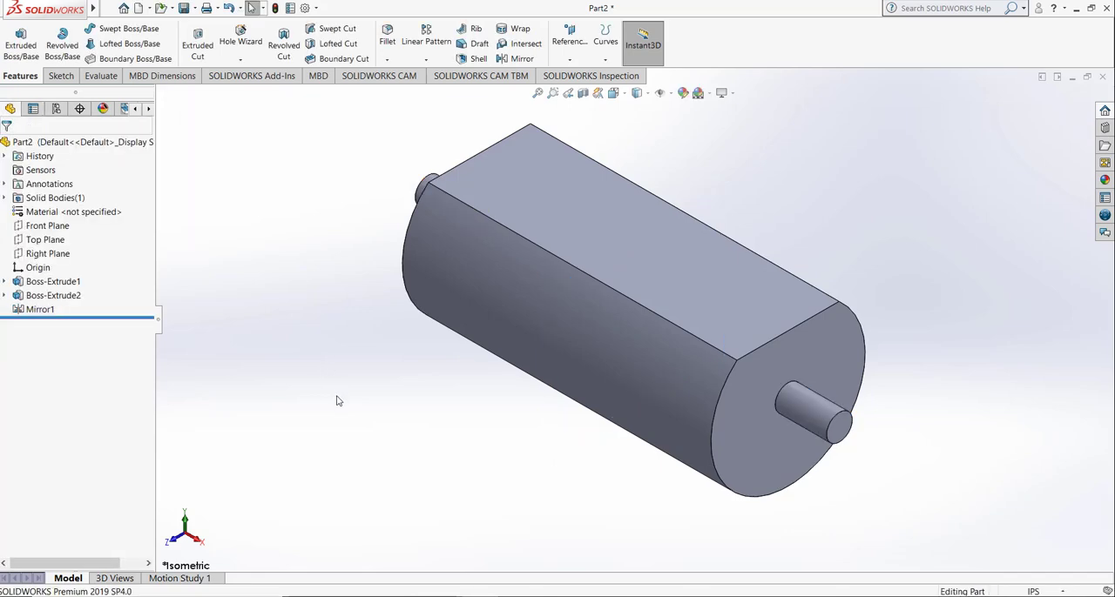
Step: Check the stub on the opposite end, restore the isometric view and save the part as roller shaft in the roller shaft folder
{"action": "key", "text": "Right"}
{"action": "key", "text": "Right"}
{"action": "key", "text": "Right"}
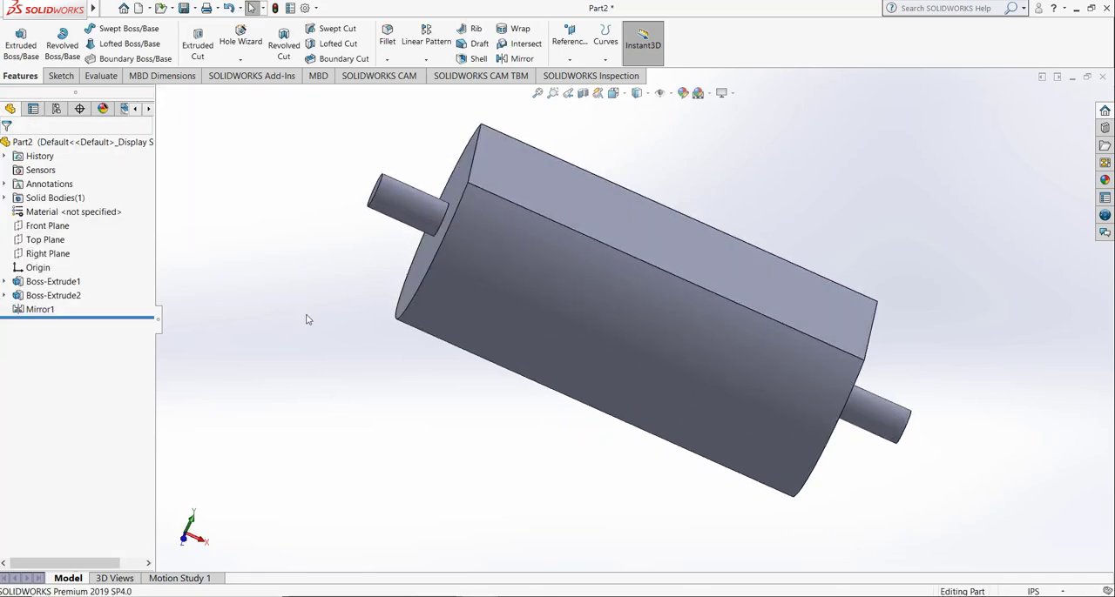
{"action": "left_click", "coordinate": [614, 95]}
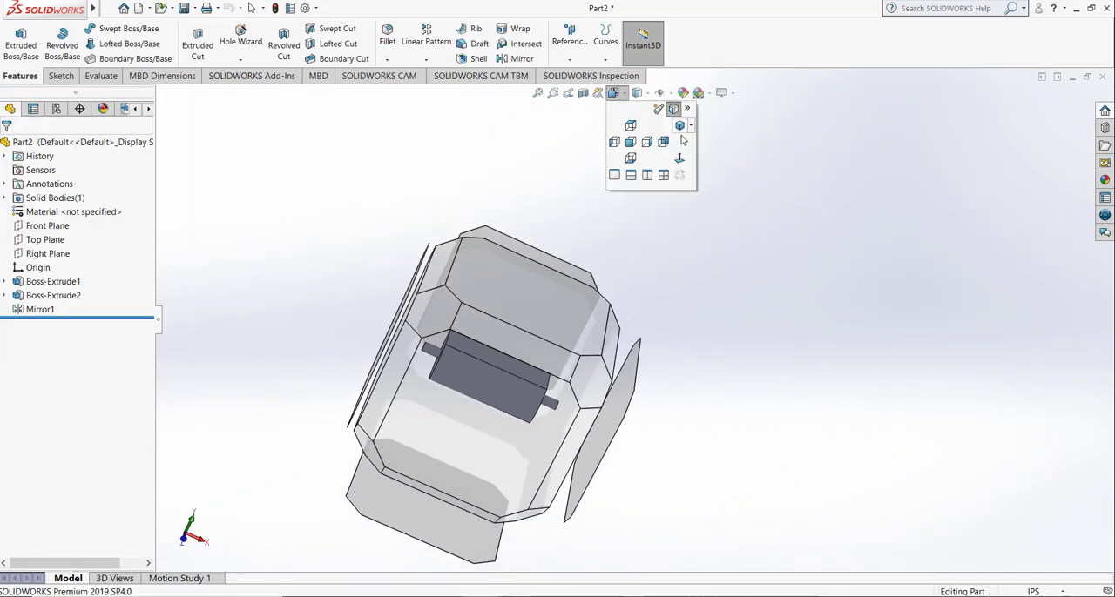
{"action": "left_click", "coordinate": [679, 126]}
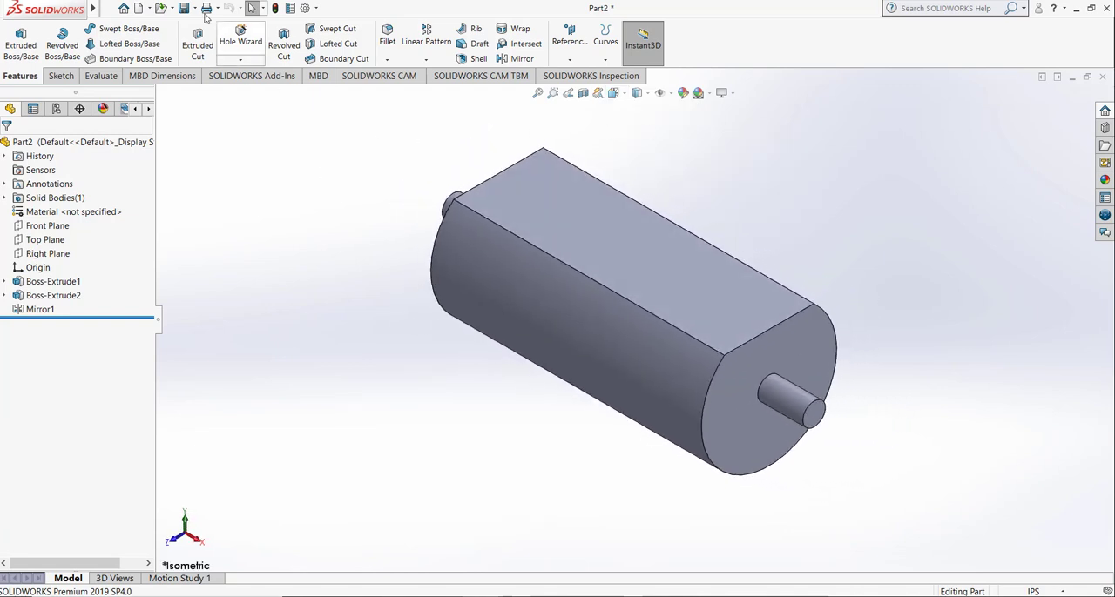
{"action": "key", "text": "ctrl+s"}
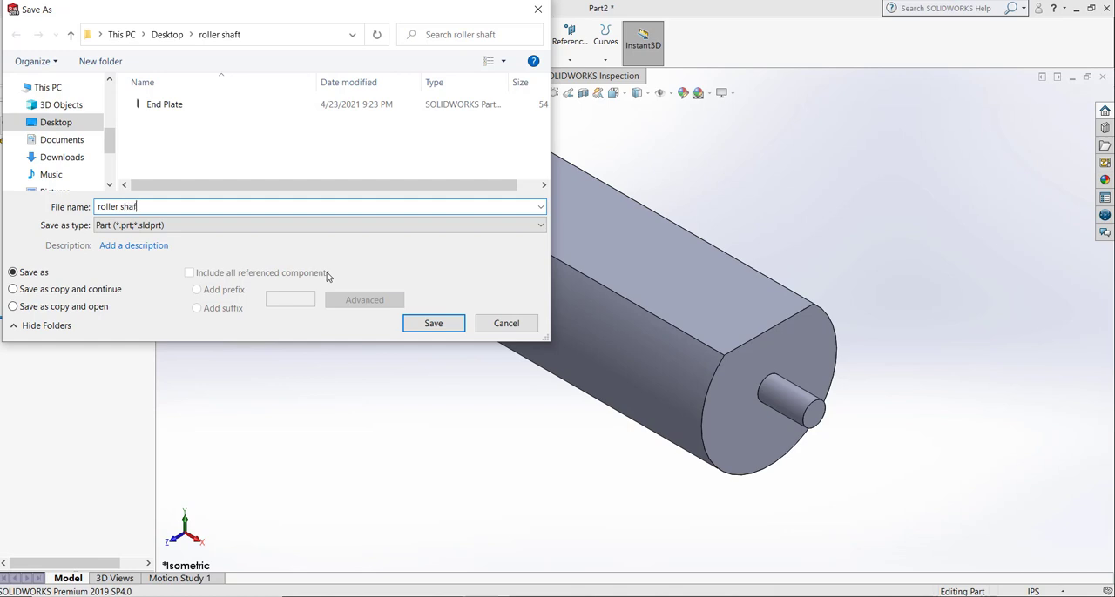
{"action": "key", "text": "Return"}
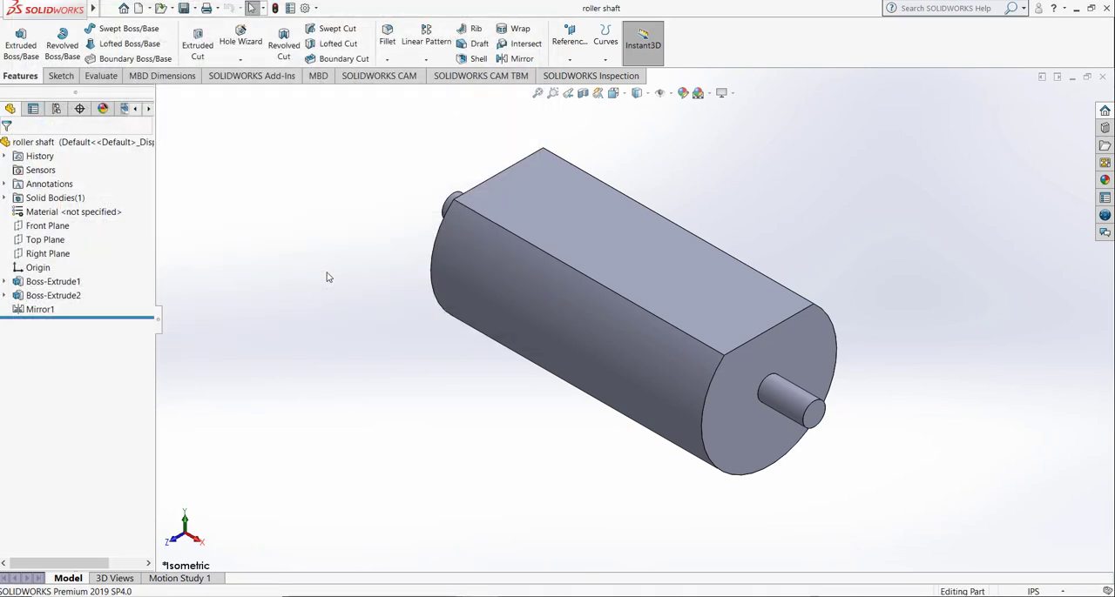
Step: Make a new drawing from the roller shaft part and accept the sheet format
{"action": "left_click", "coordinate": [149, 8]}
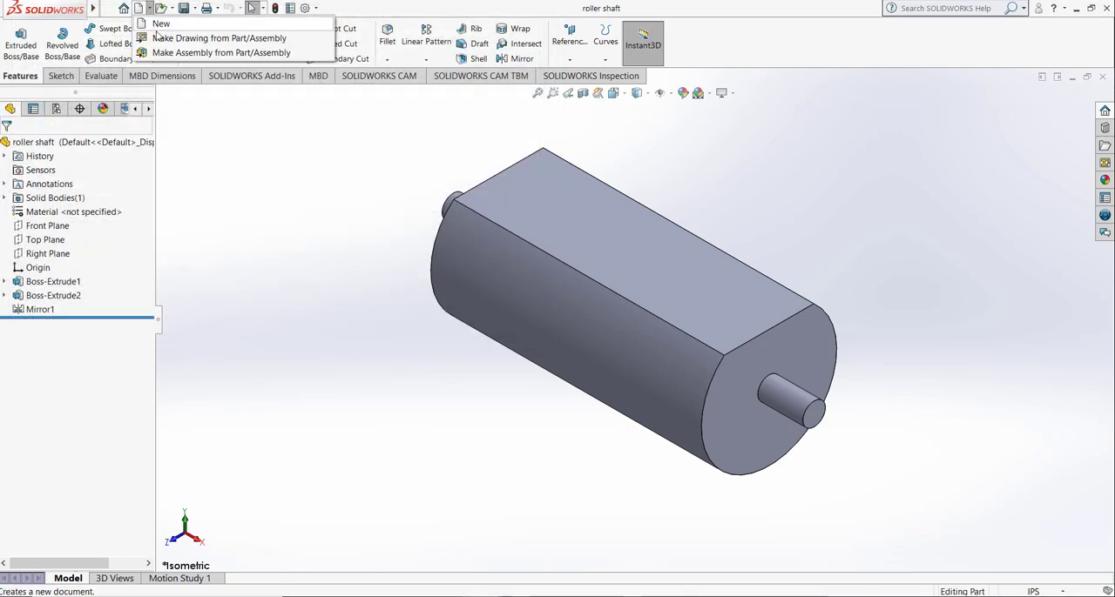
{"action": "left_click", "coordinate": [165, 39]}
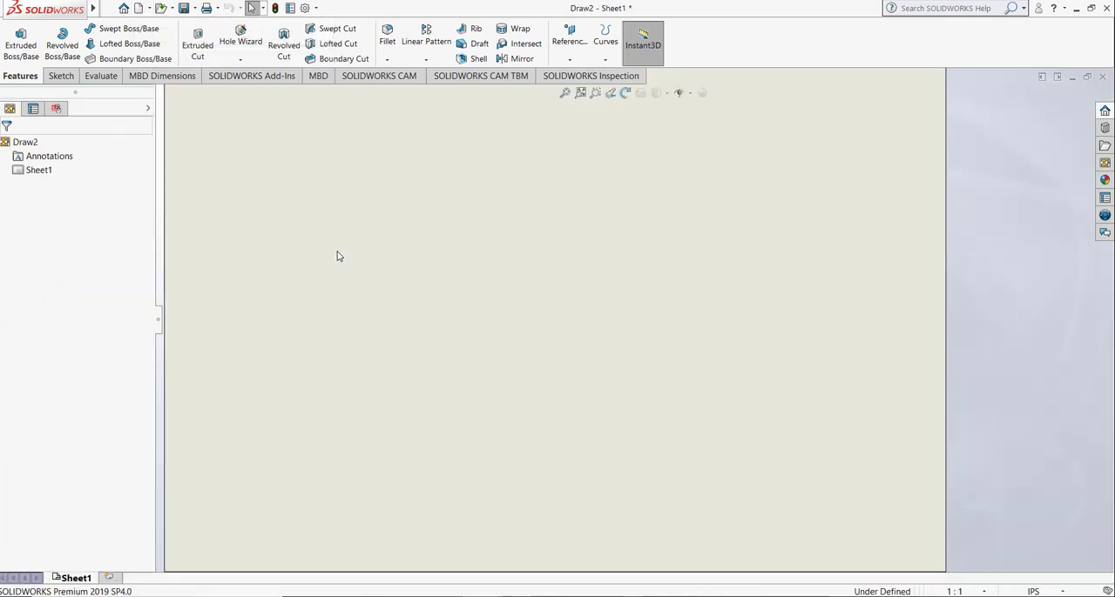
{"action": "left_click", "coordinate": [581, 398]}
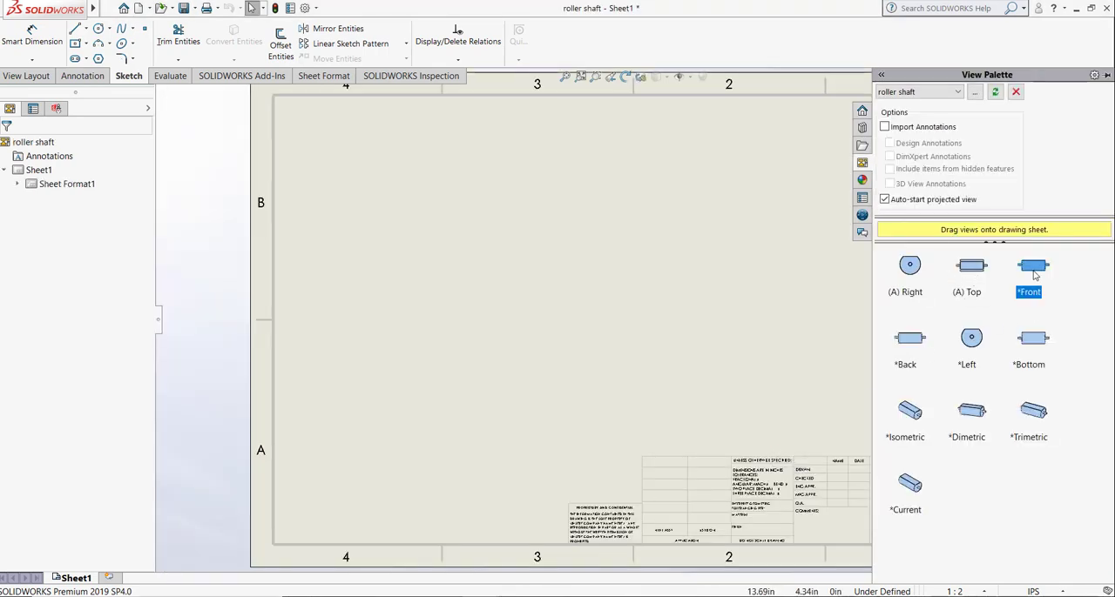
Step: Place the roller shaft's front view on the sheet, with a projected right view beside it and an isometric view above
{"action": "mouse_move", "coordinate": [1034, 276]}
{"action": "left_mouse_down"}
{"action": "mouse_move", "coordinate": [481, 309]}
{"action": "mouse_move", "coordinate": [466, 348]}
{"action": "left_mouse_up"}
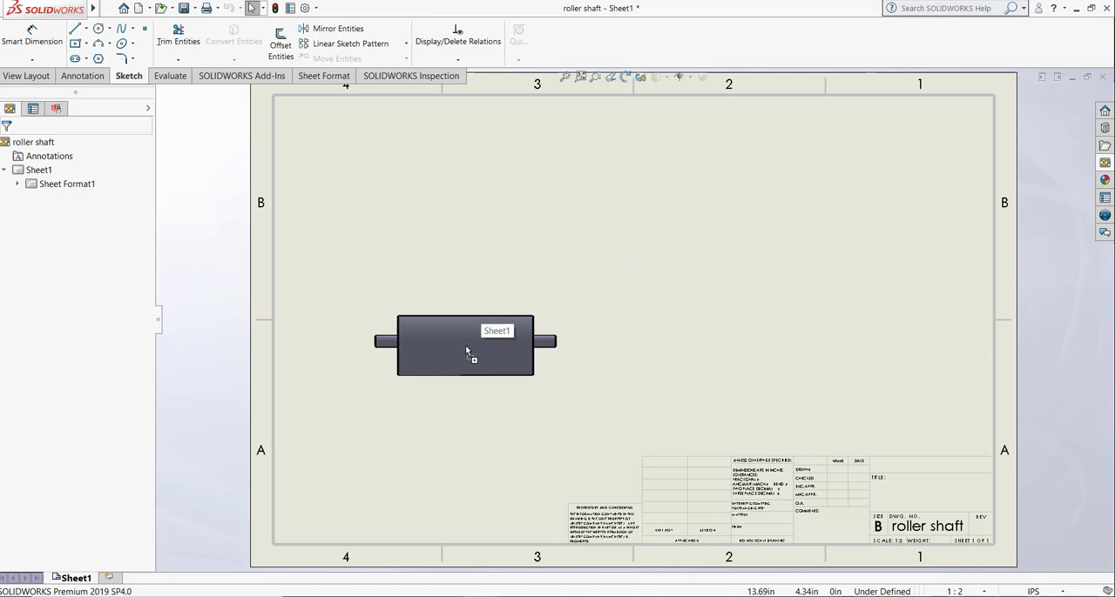
{"action": "left_click", "coordinate": [772, 330]}
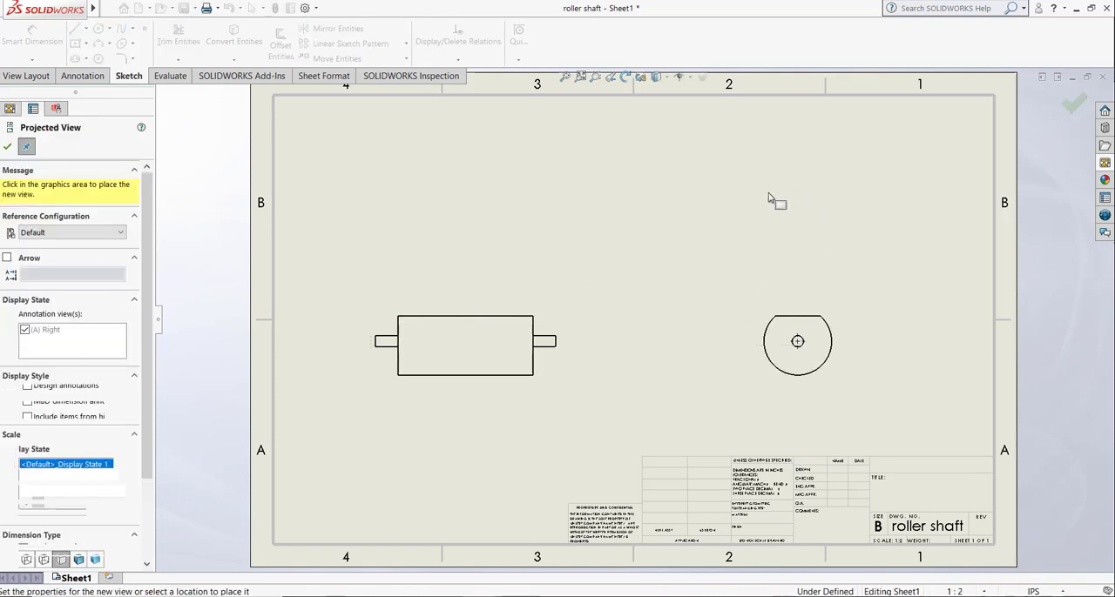
{"action": "left_click", "coordinate": [682, 227]}
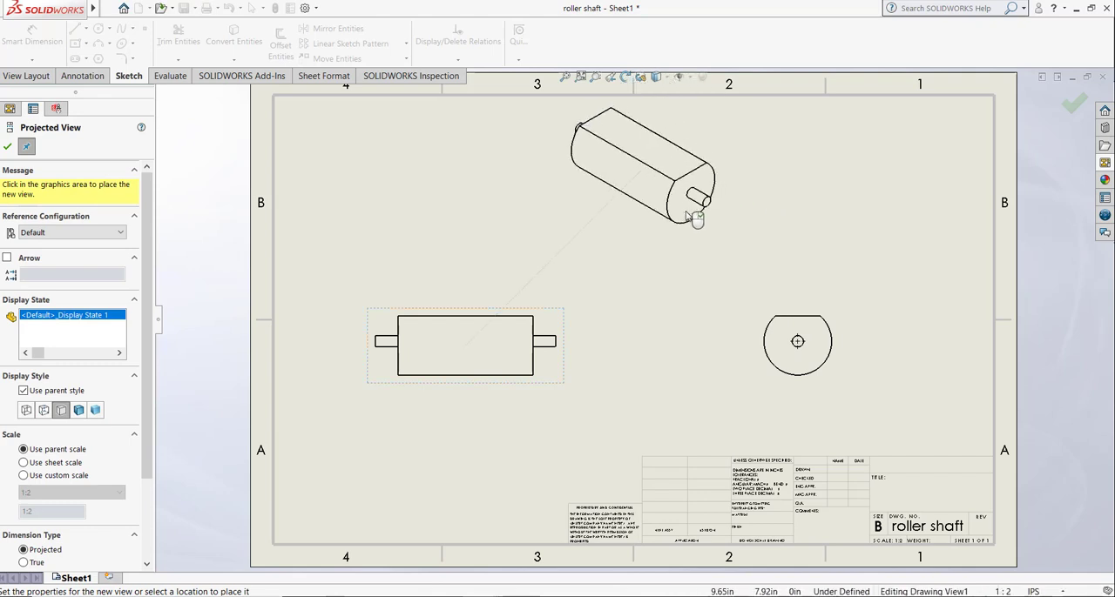
{"action": "key", "text": "Escape"}
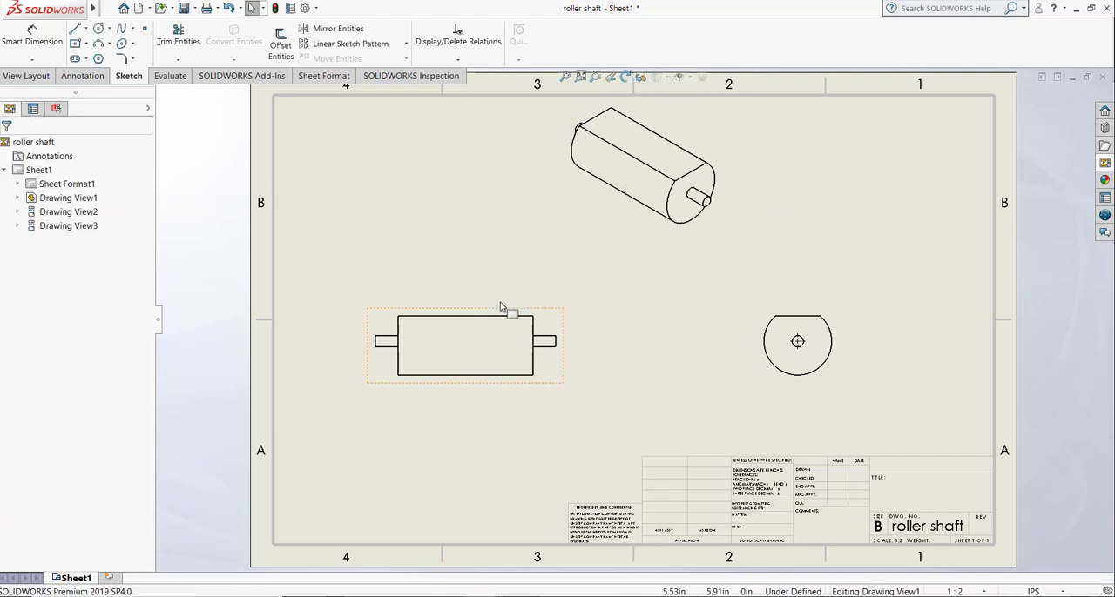
Step: Set the front view's display style to Hidden Lines Visible and the isometric view's to Shaded With Edges
{"action": "left_click", "coordinate": [477, 310]}
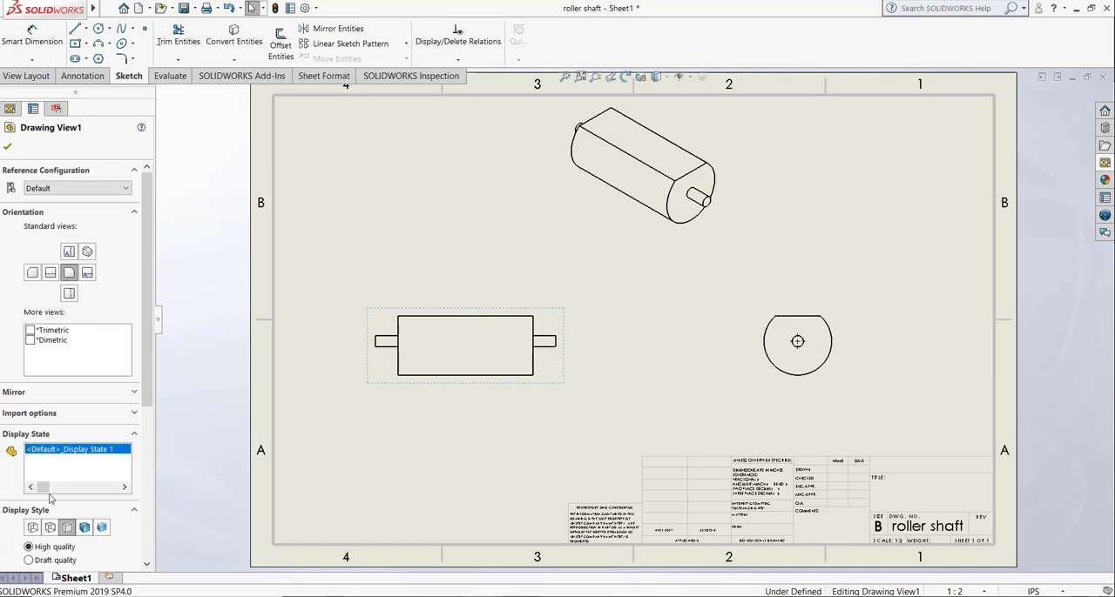
{"action": "left_click", "coordinate": [52, 528]}
{"action": "left_click", "coordinate": [566, 213]}
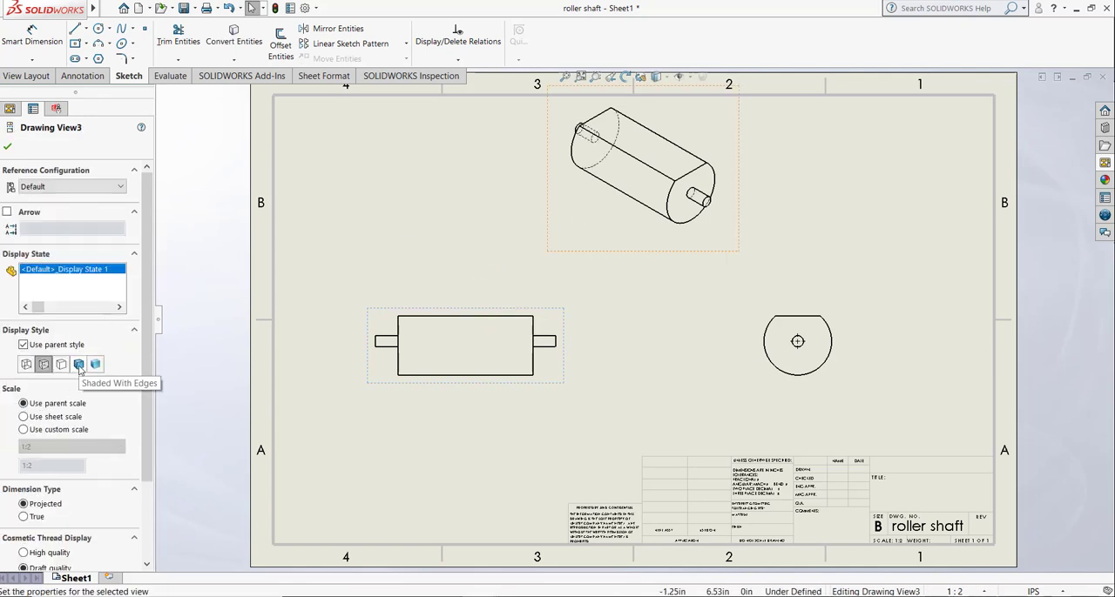
{"action": "left_click", "coordinate": [78, 366]}
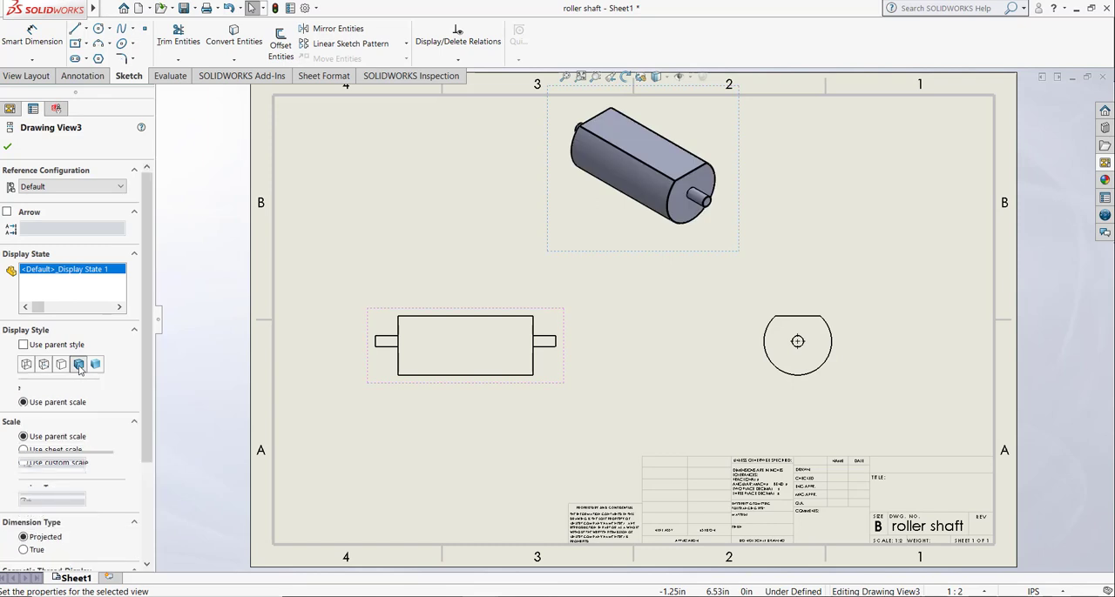
{"action": "left_click", "coordinate": [9, 148]}
Step: Move the isometric view to the sheet's upper-right corner and bring the right view slightly closer to the front view
{"action": "mouse_move", "coordinate": [747, 149]}
{"action": "left_mouse_down"}
{"action": "mouse_move", "coordinate": [951, 223]}
{"action": "mouse_move", "coordinate": [986, 169]}
{"action": "left_mouse_up"}
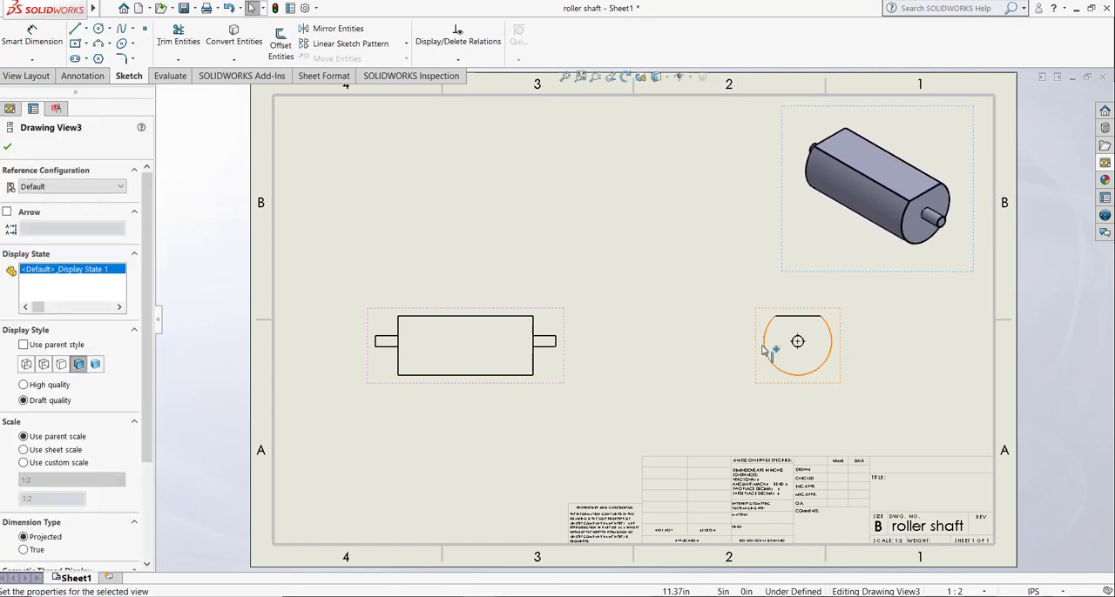
{"action": "left_click_drag", "start_coordinate": [763, 350], "coordinate": [721, 350]}
{"action": "left_click", "coordinate": [418, 111]}
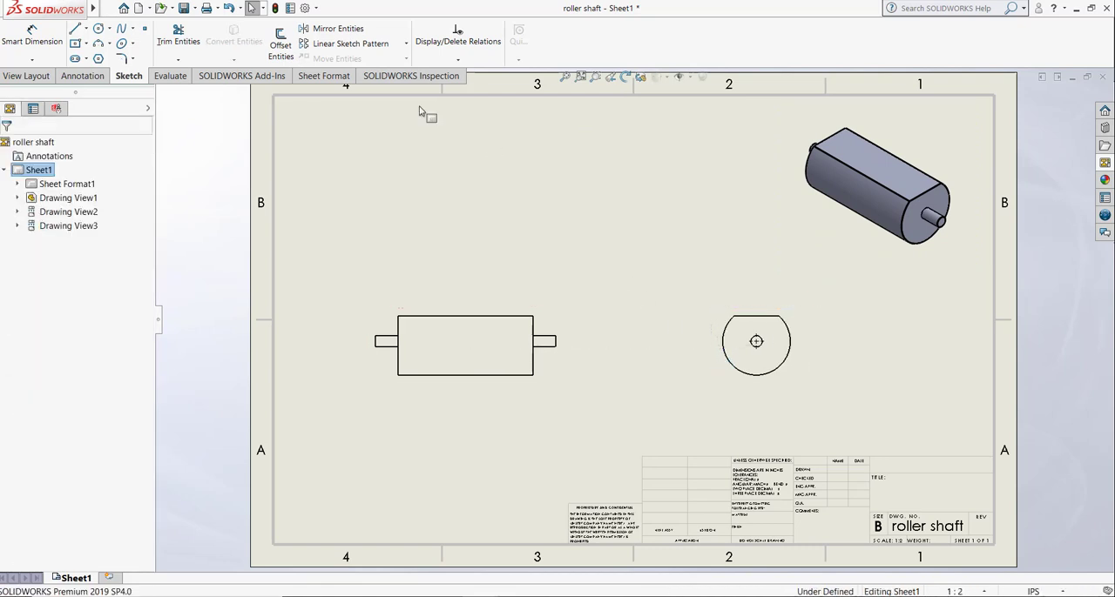
Step: Dimension the roller body's length above the front view and the shaft's overall length between the stub ends above it
{"action": "left_click", "coordinate": [32, 35]}
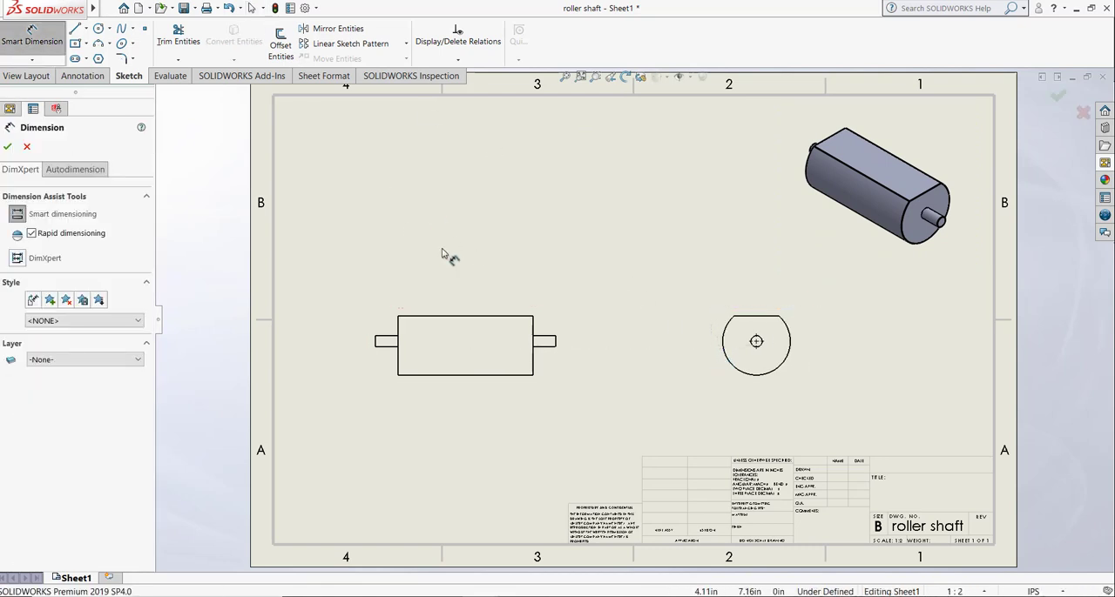
{"action": "left_click", "coordinate": [534, 334]}
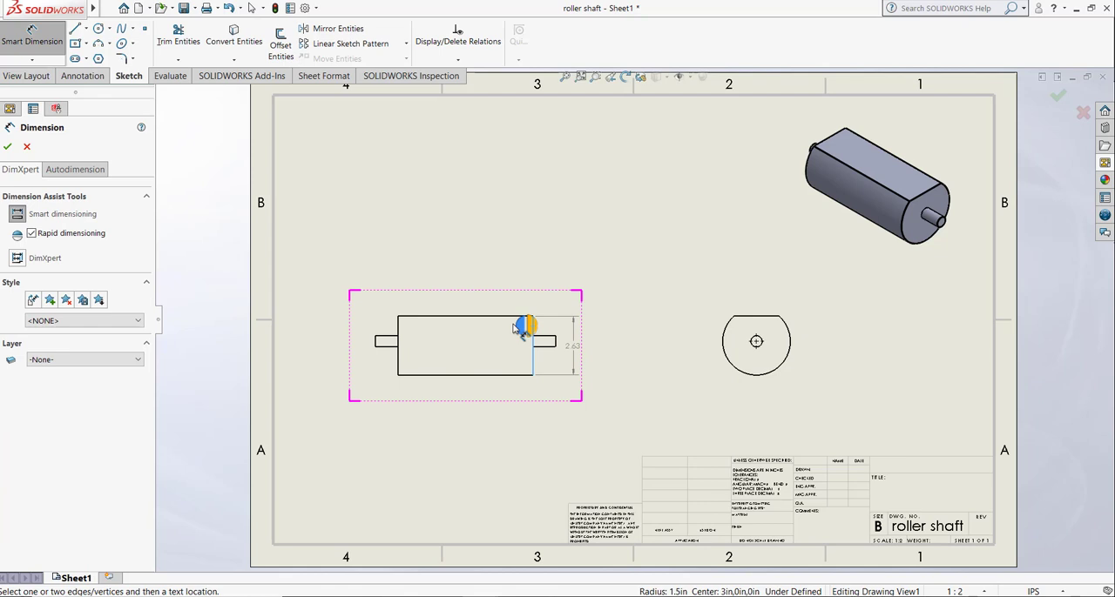
{"action": "left_click", "coordinate": [398, 329]}
{"action": "left_click", "coordinate": [462, 281]}
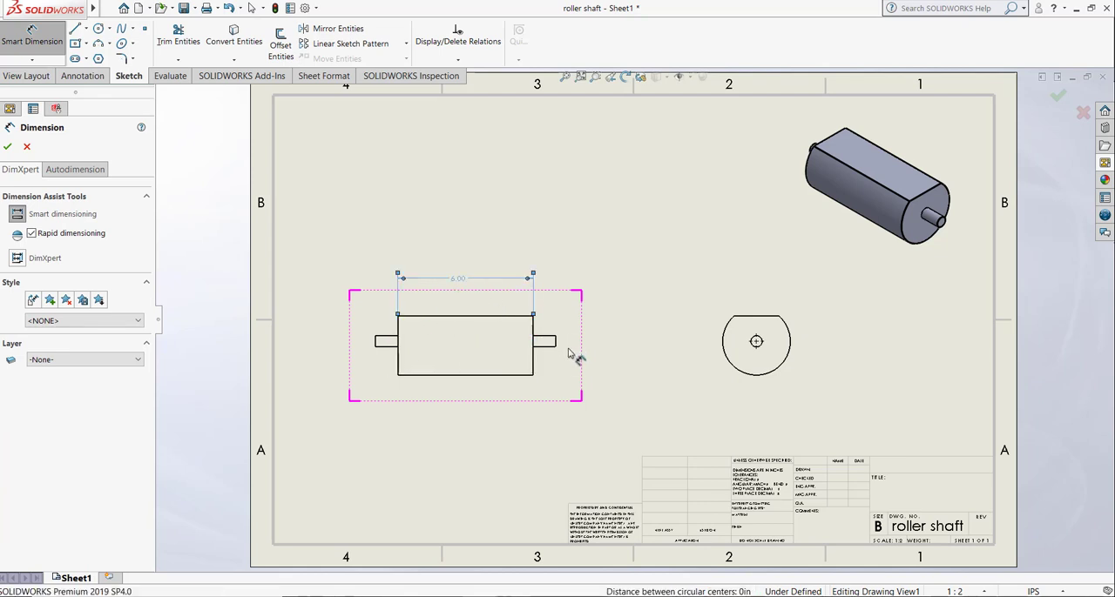
{"action": "left_click", "coordinate": [556, 342]}
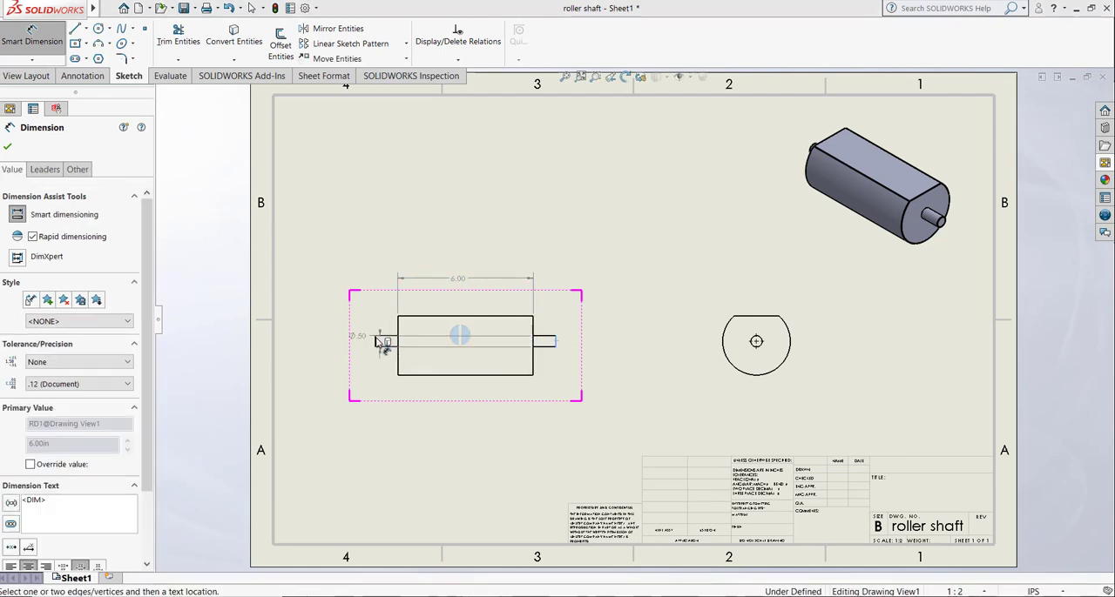
{"action": "left_click", "coordinate": [376, 341]}
{"action": "left_click", "coordinate": [466, 239]}
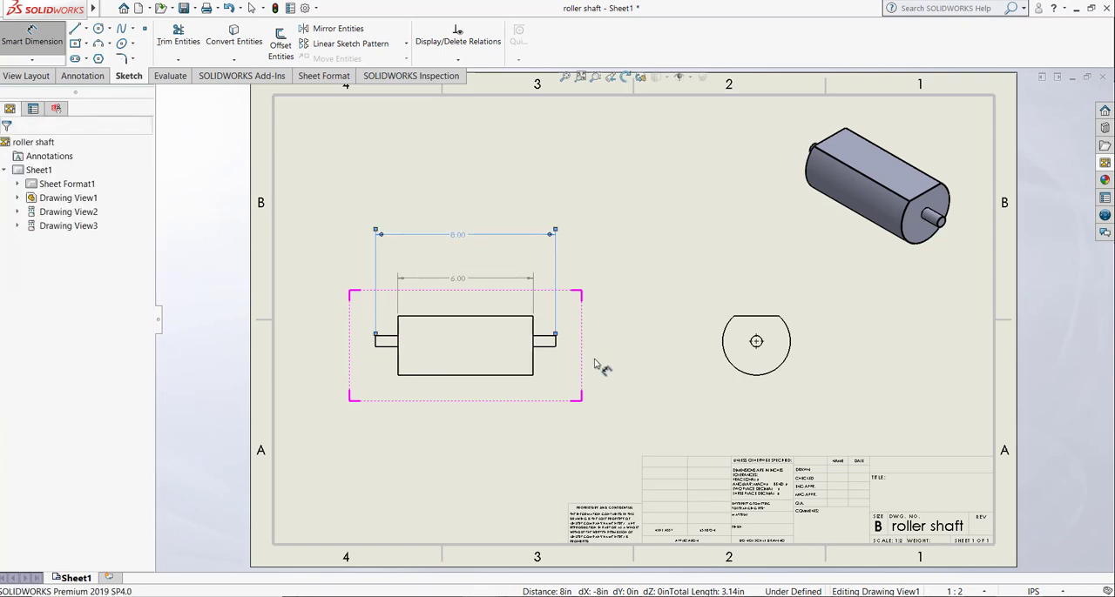
{"action": "key", "text": "Escape"}
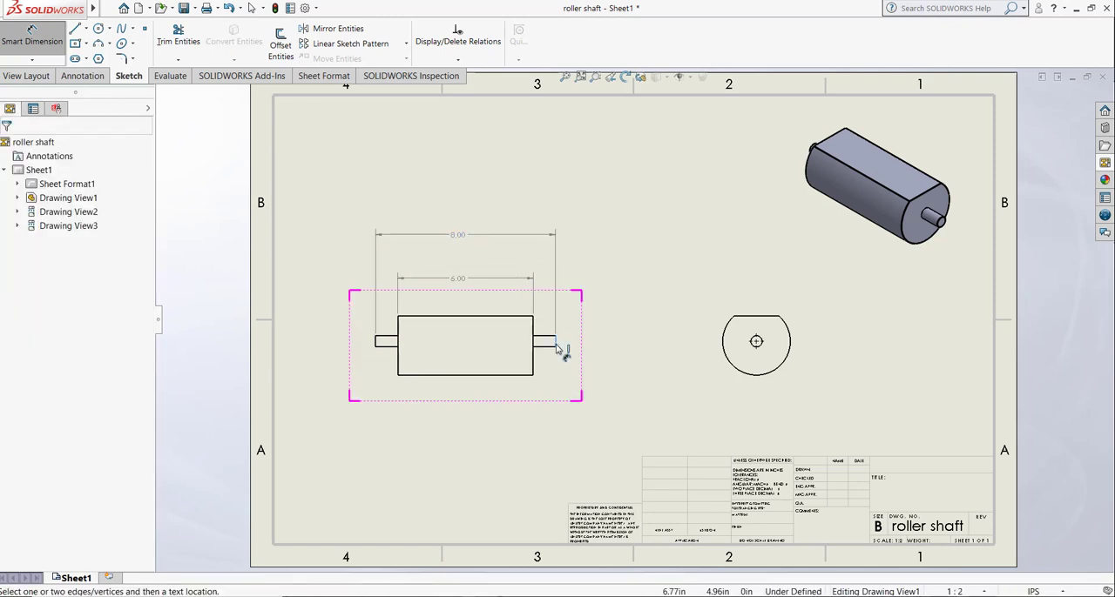
Step: Dimension the right-hand stub's length below the front view and the body's arc radius in the right view
{"action": "left_click", "coordinate": [535, 347]}
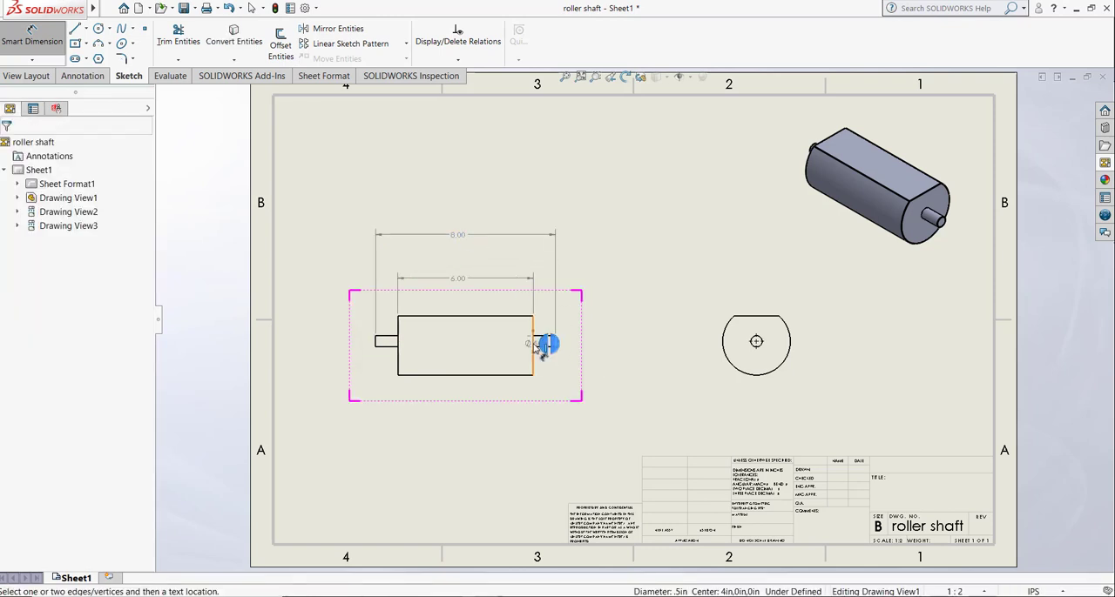
{"action": "left_click", "coordinate": [541, 400]}
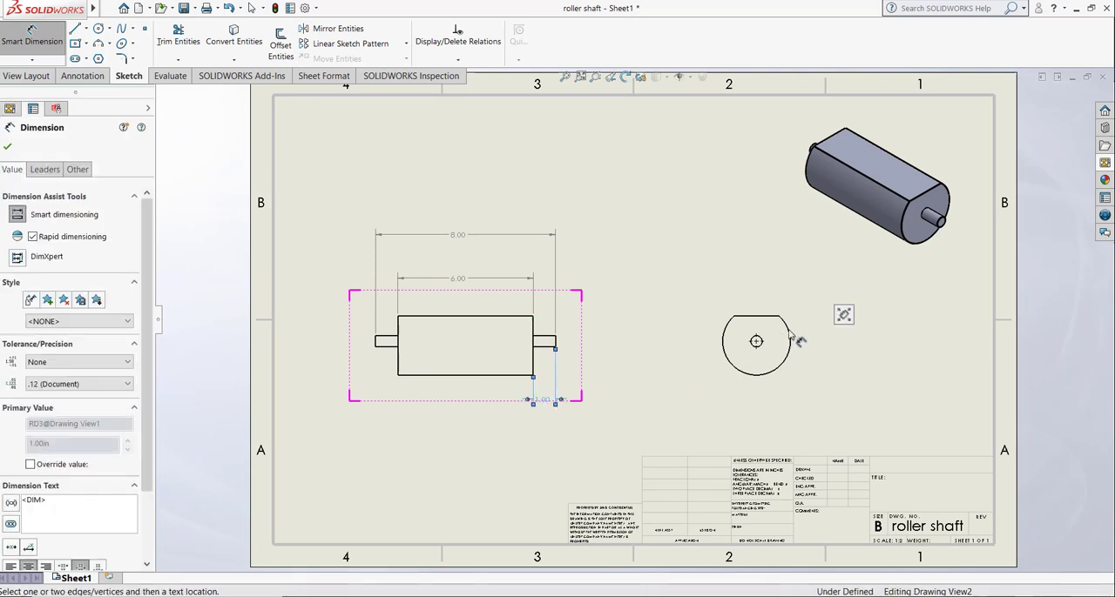
{"action": "left_click", "coordinate": [786, 361]}
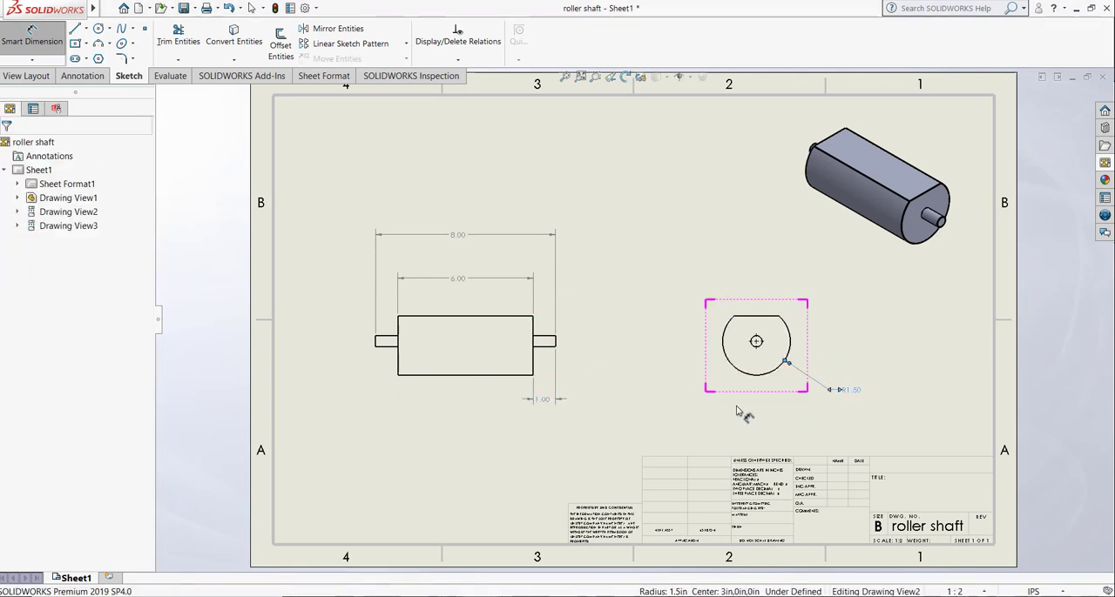
Step: Dimension the vertical distance from the stub circle's center to the flat edge in the right view
{"action": "left_click", "coordinate": [764, 317]}
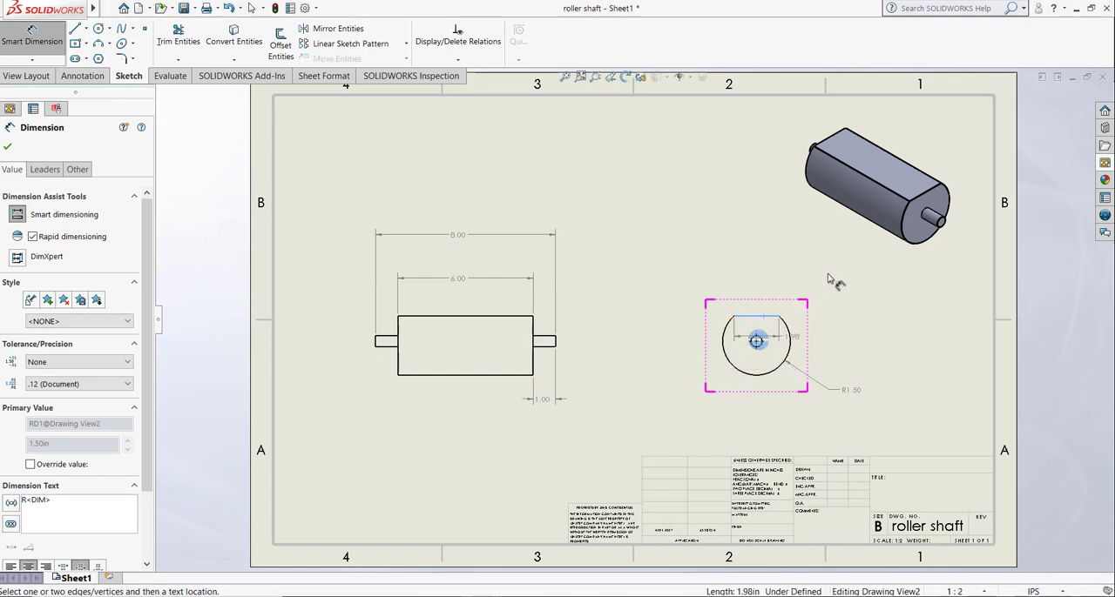
{"action": "key", "text": "Escape"}
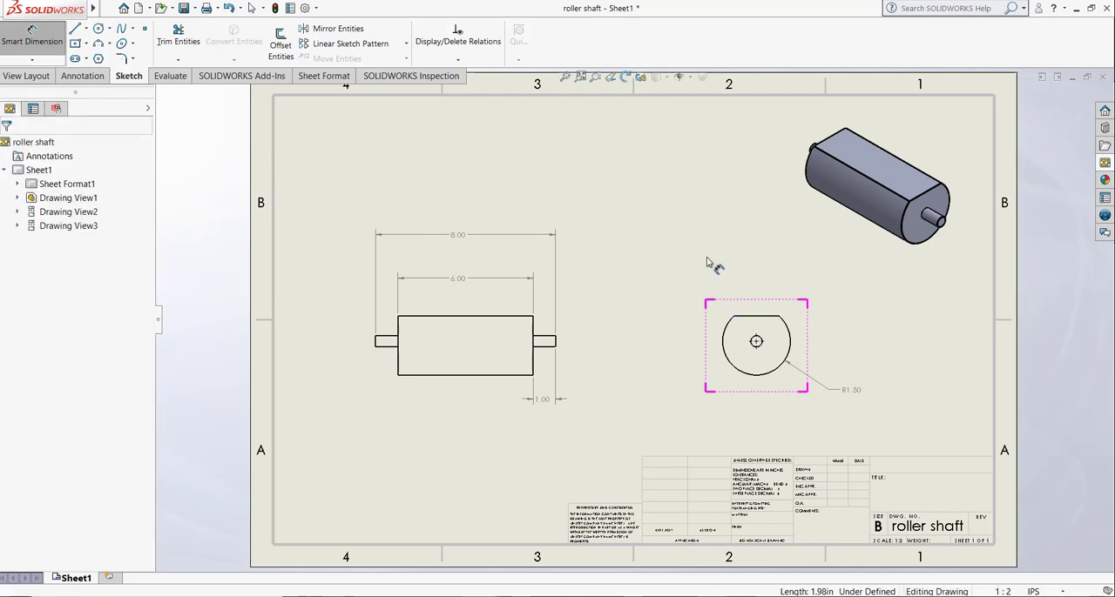
{"action": "key", "text": "Return"}
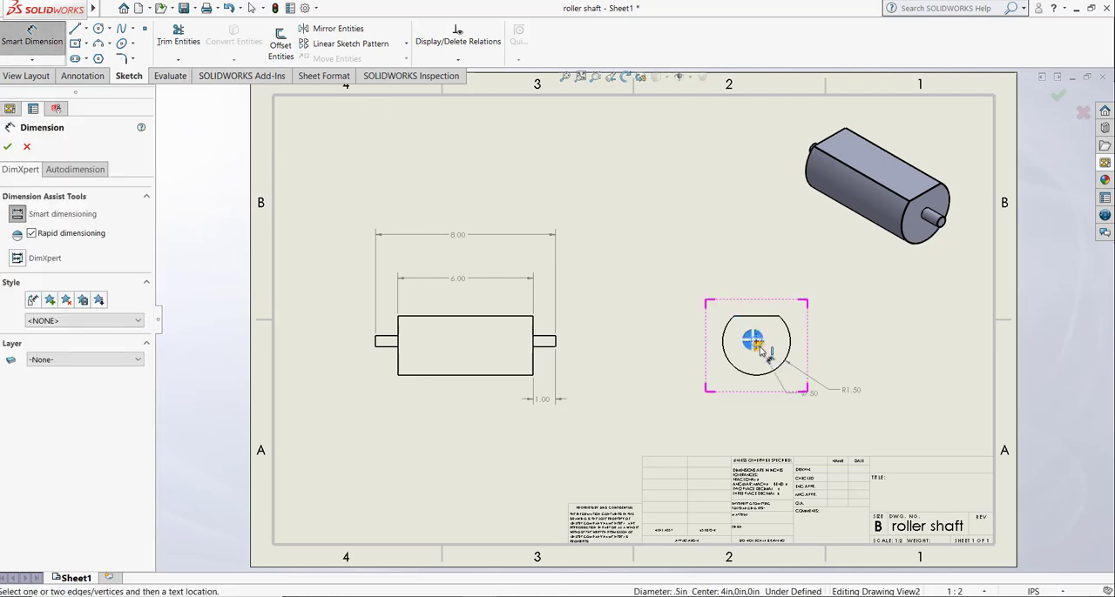
{"action": "left_click", "coordinate": [770, 350]}
{"action": "left_click", "coordinate": [754, 317]}
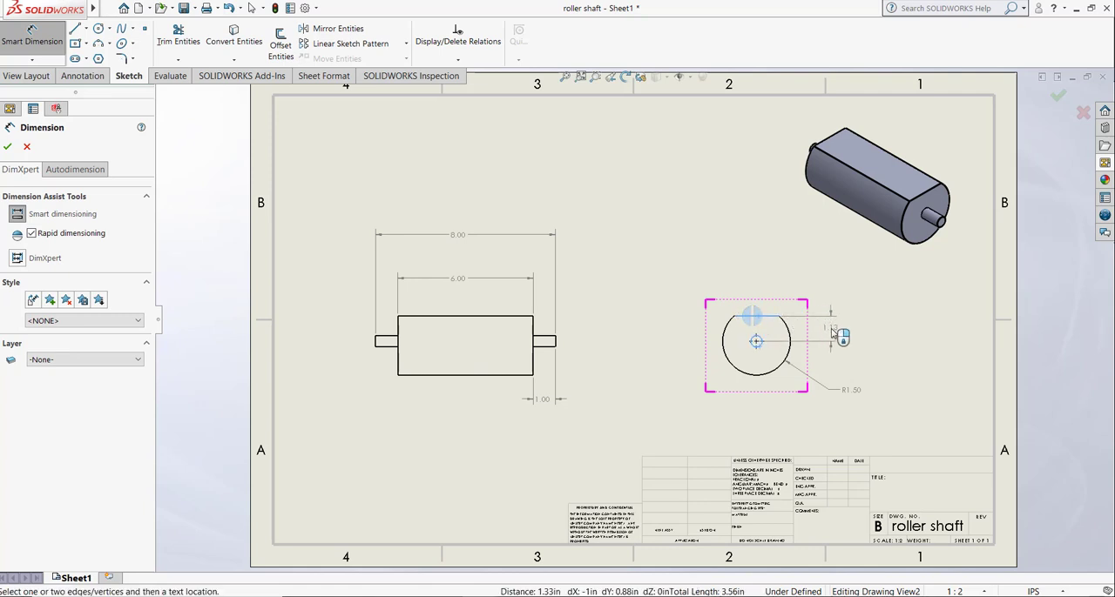
{"action": "left_click", "coordinate": [836, 335]}
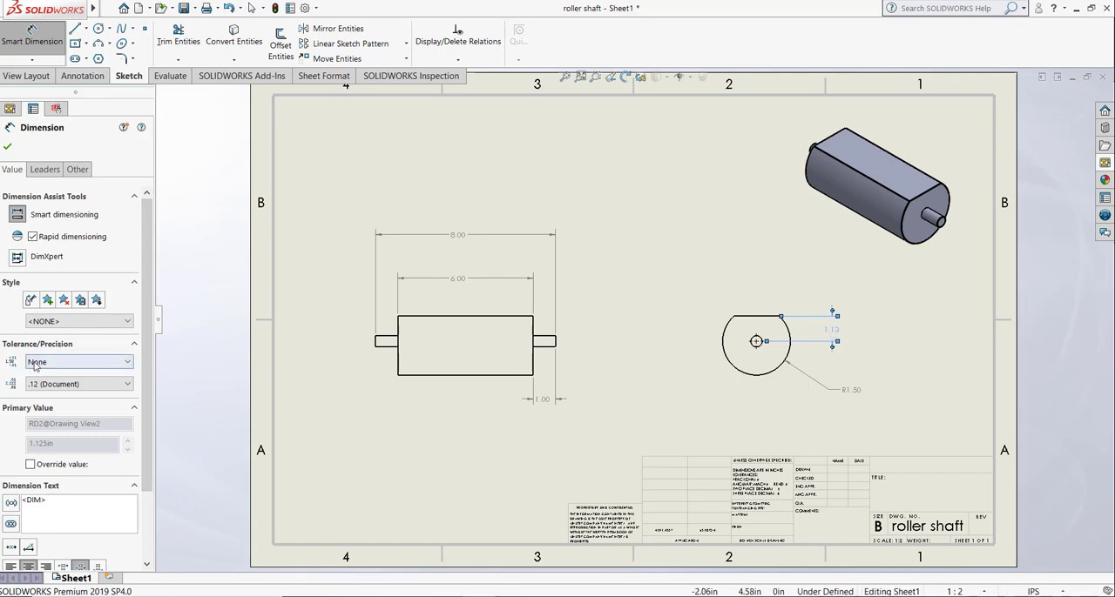
Step: Set the precision of the center-to-flat dimension to three decimals (.123)
{"action": "left_click", "coordinate": [63, 385]}
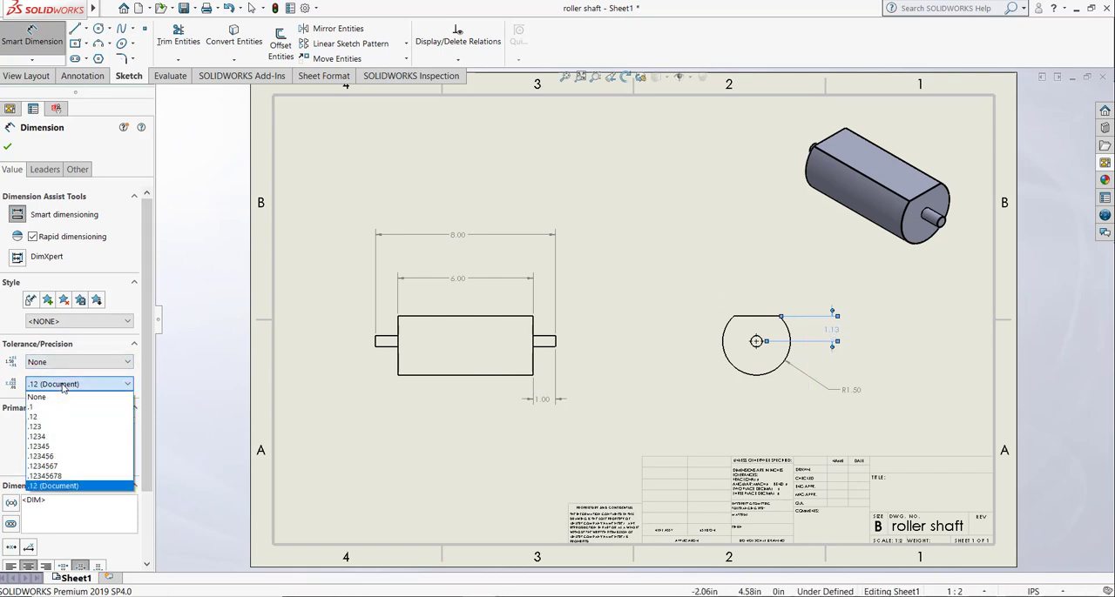
{"action": "left_click", "coordinate": [58, 427]}
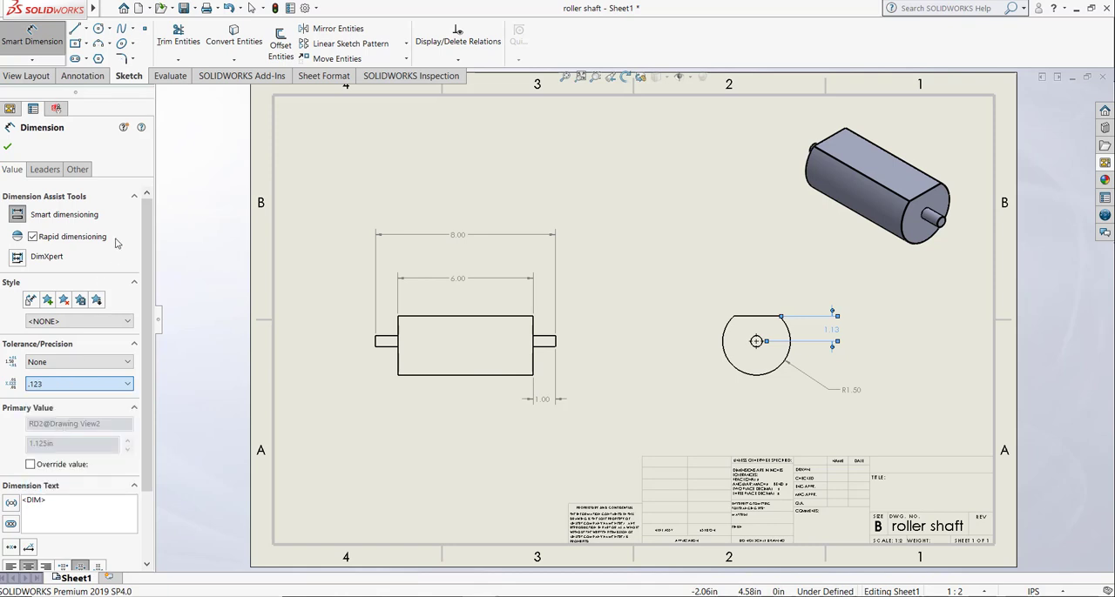
{"action": "left_click", "coordinate": [7, 146]}
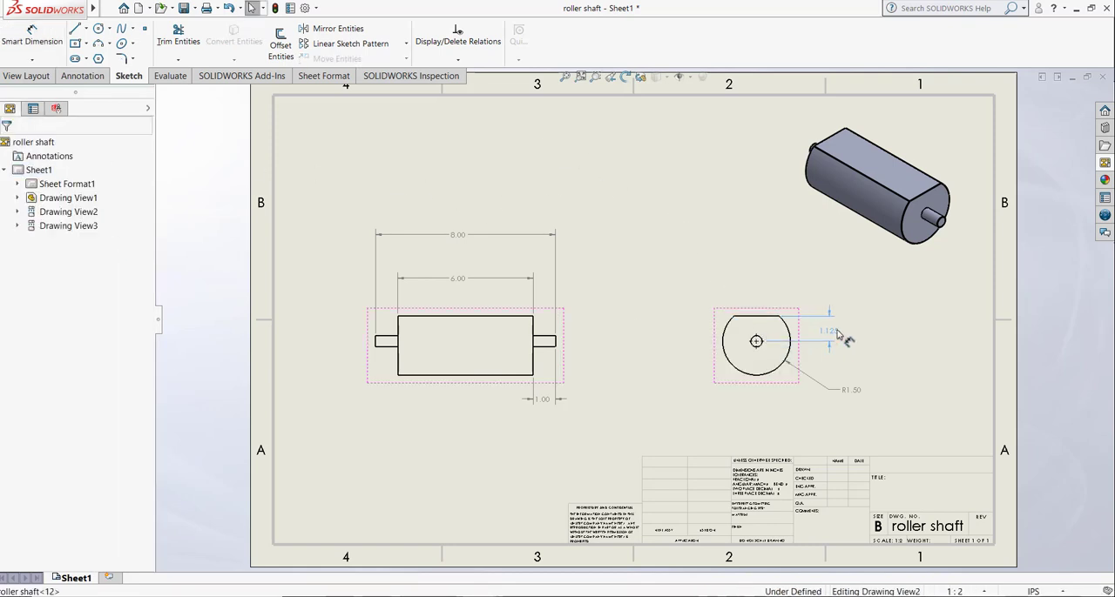
{"action": "left_click", "coordinate": [836, 335]}
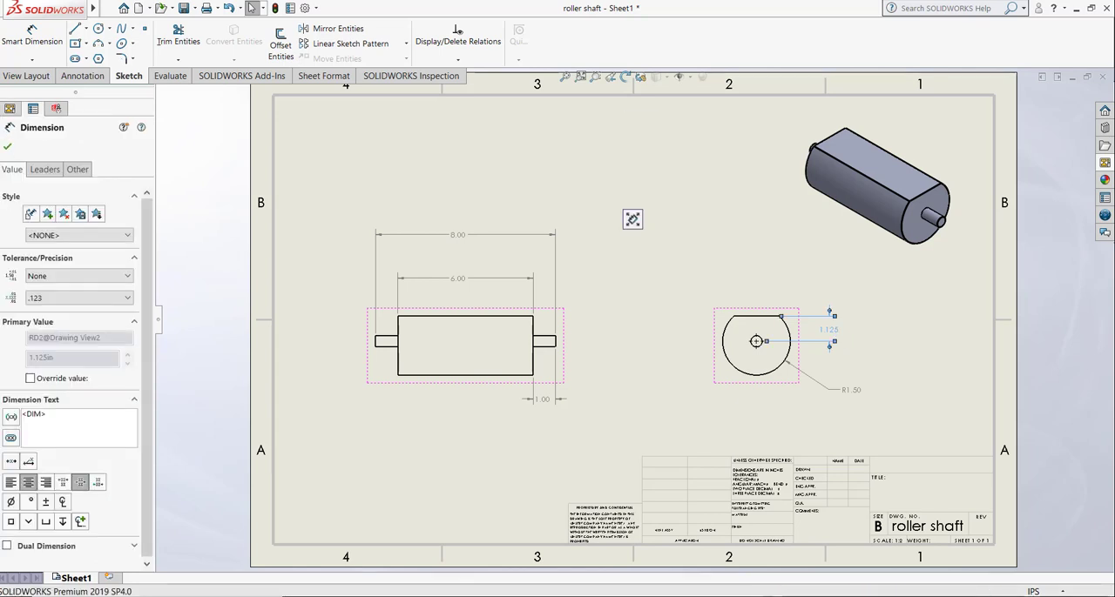
{"action": "left_click", "coordinate": [633, 219]}
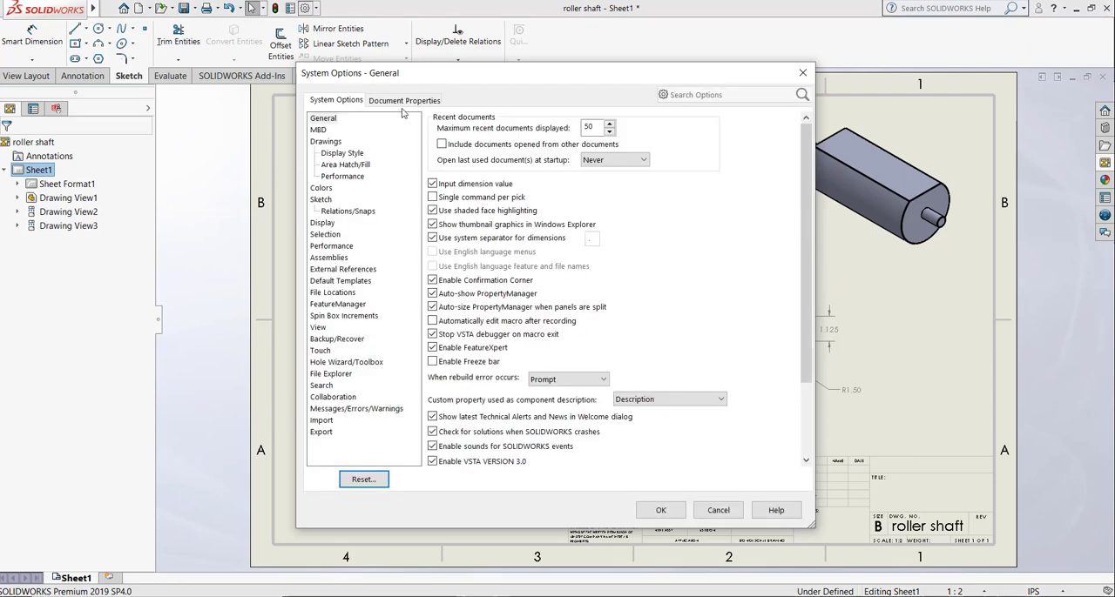
Step: Set the drawing document's length units to three decimals (.123), keeping the IPS unit system
{"action": "left_click", "coordinate": [406, 102]}
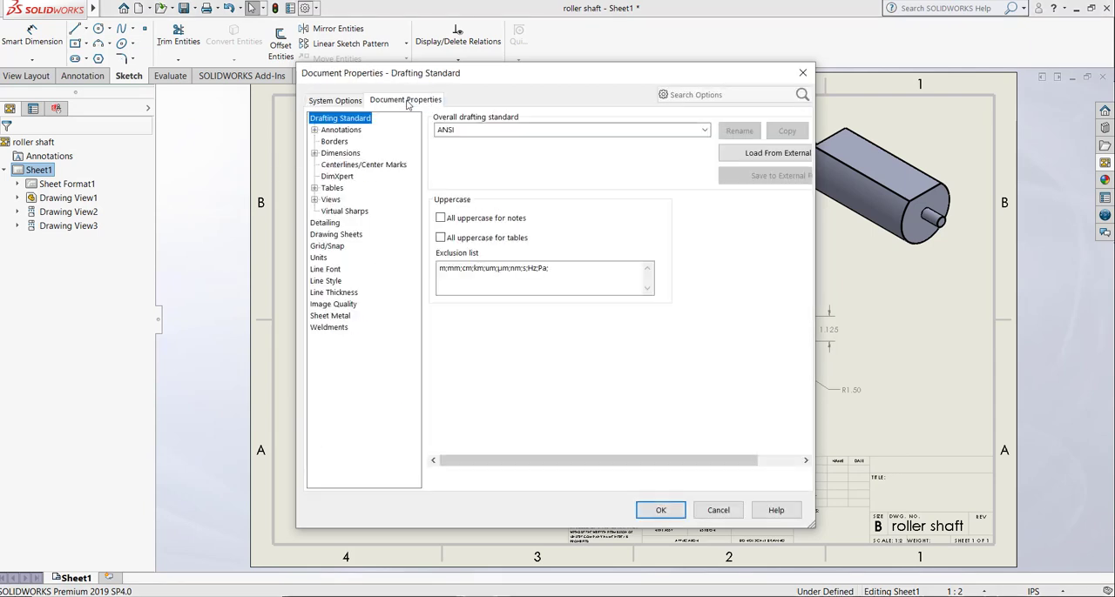
{"action": "left_click", "coordinate": [319, 259]}
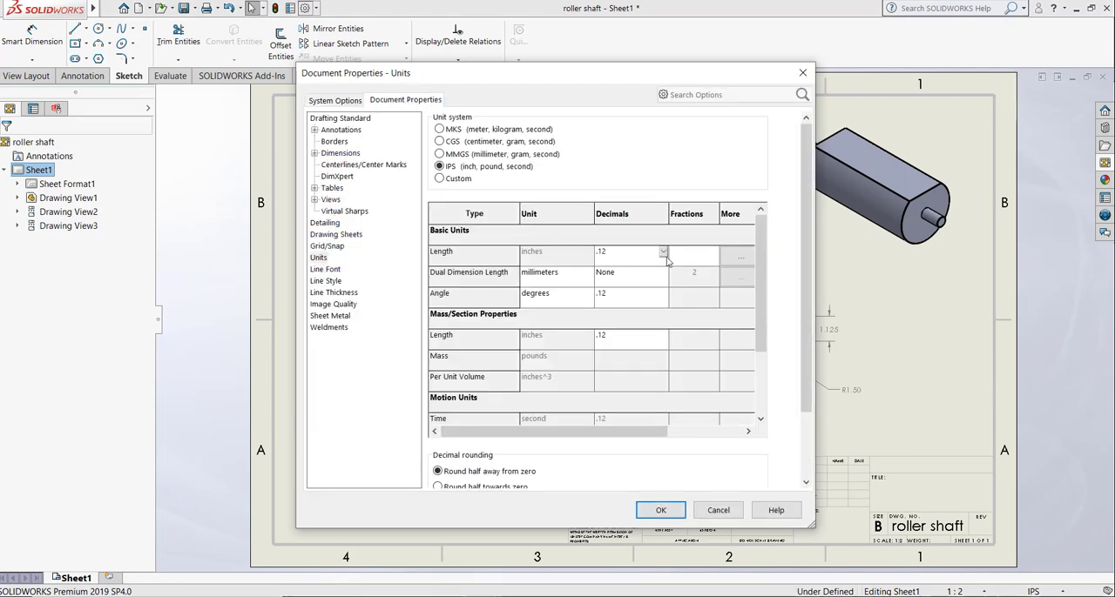
{"action": "left_click", "coordinate": [664, 252]}
{"action": "left_click", "coordinate": [610, 282]}
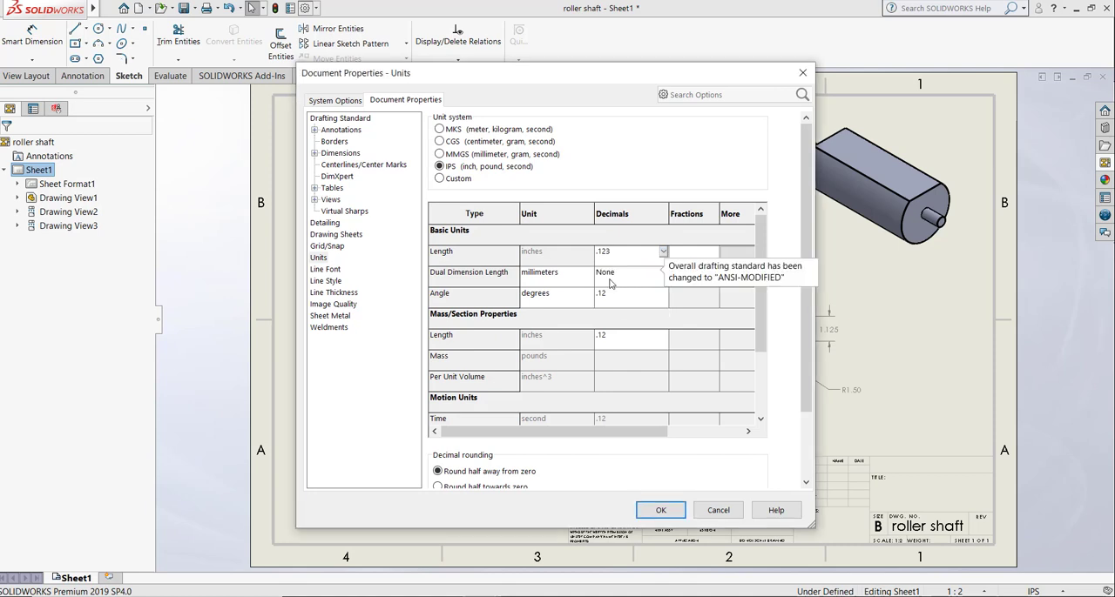
{"action": "left_click", "coordinate": [661, 511]}
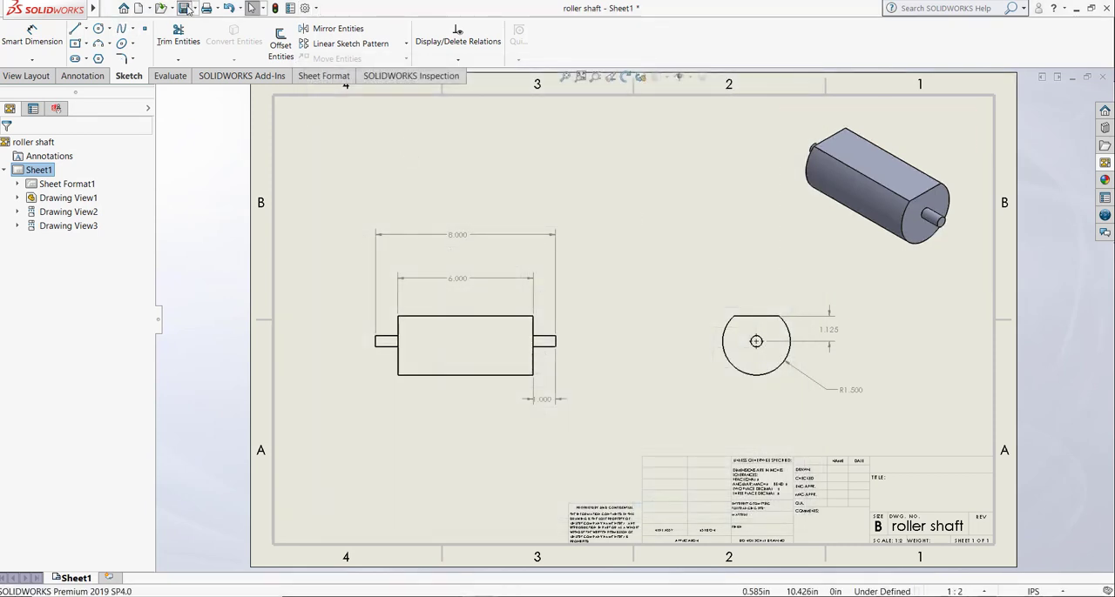
Step: Save the drawing as roller shaft in the roller shaft folder and close it
{"action": "left_click", "coordinate": [186, 8]}
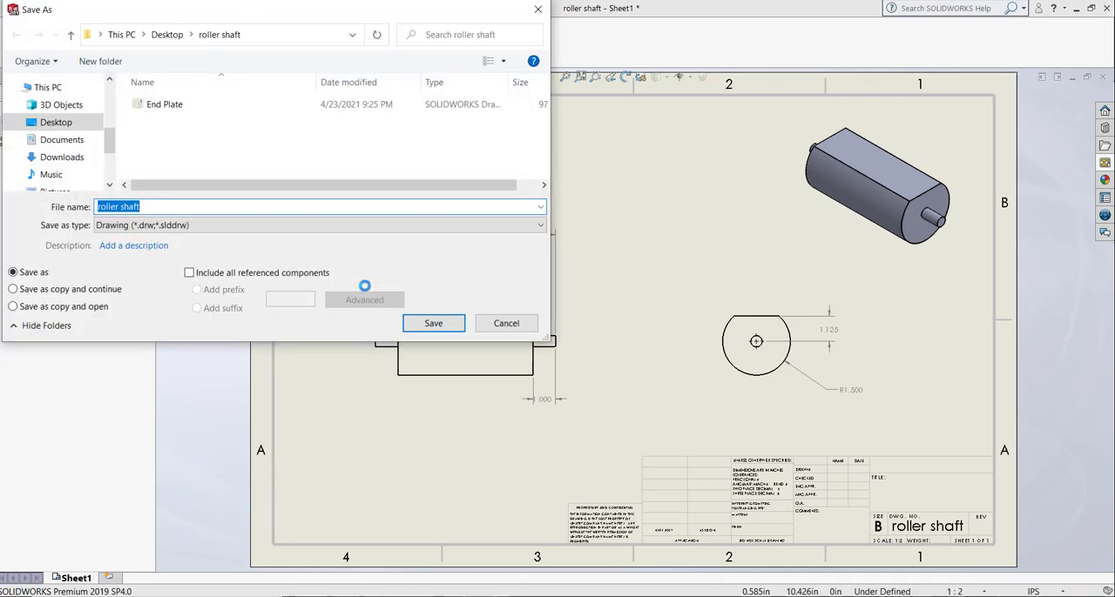
{"action": "left_click", "coordinate": [433, 323]}
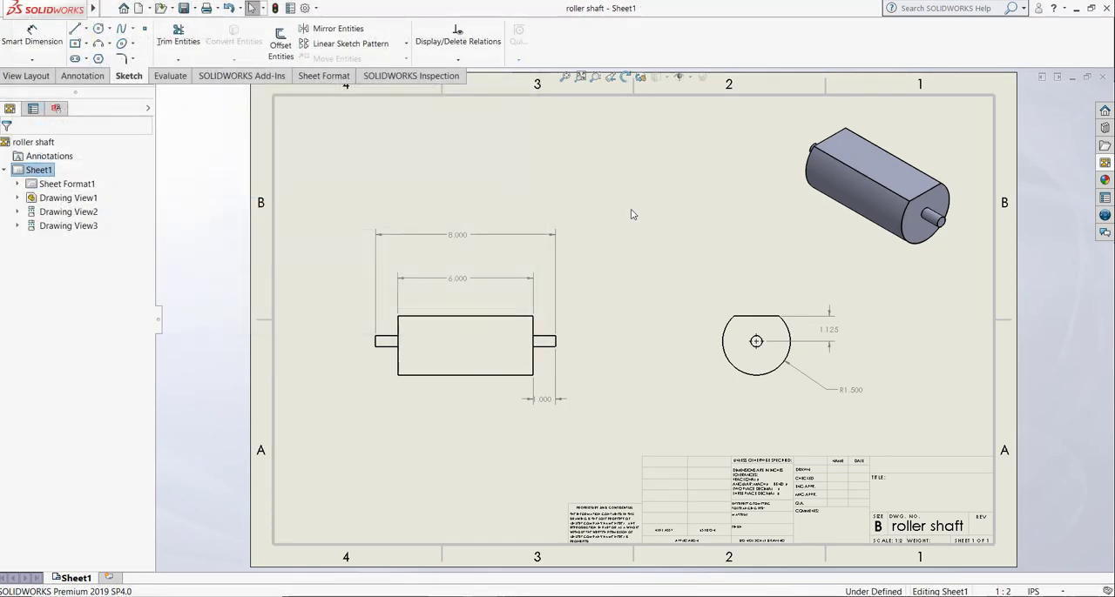
{"action": "left_click", "coordinate": [1102, 78]}
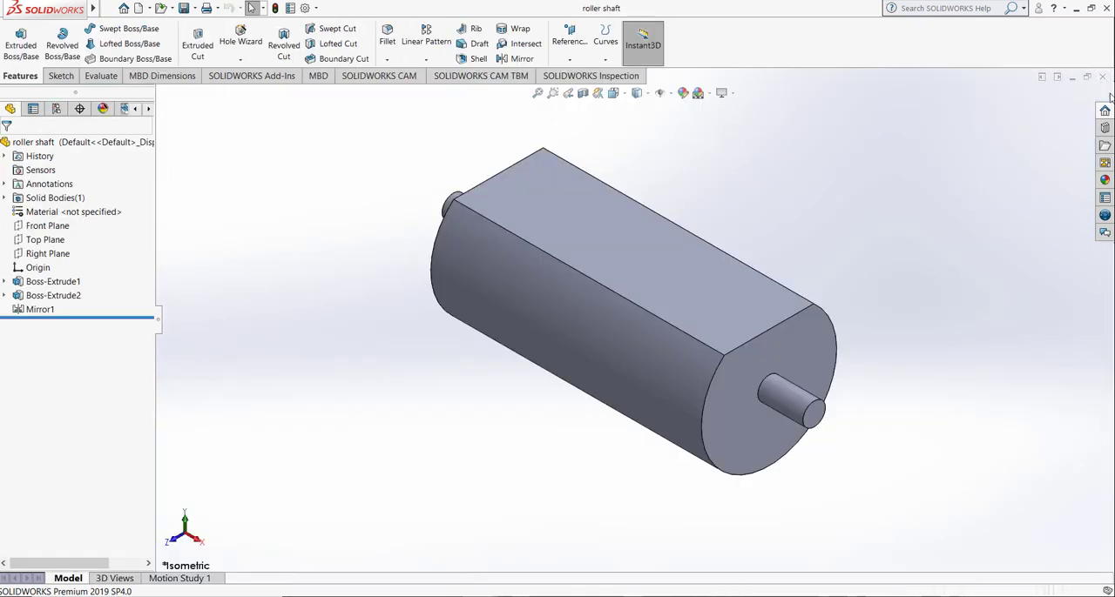
Step: Close the roller shaft part and create a new assembly document
{"action": "left_click", "coordinate": [1103, 78]}
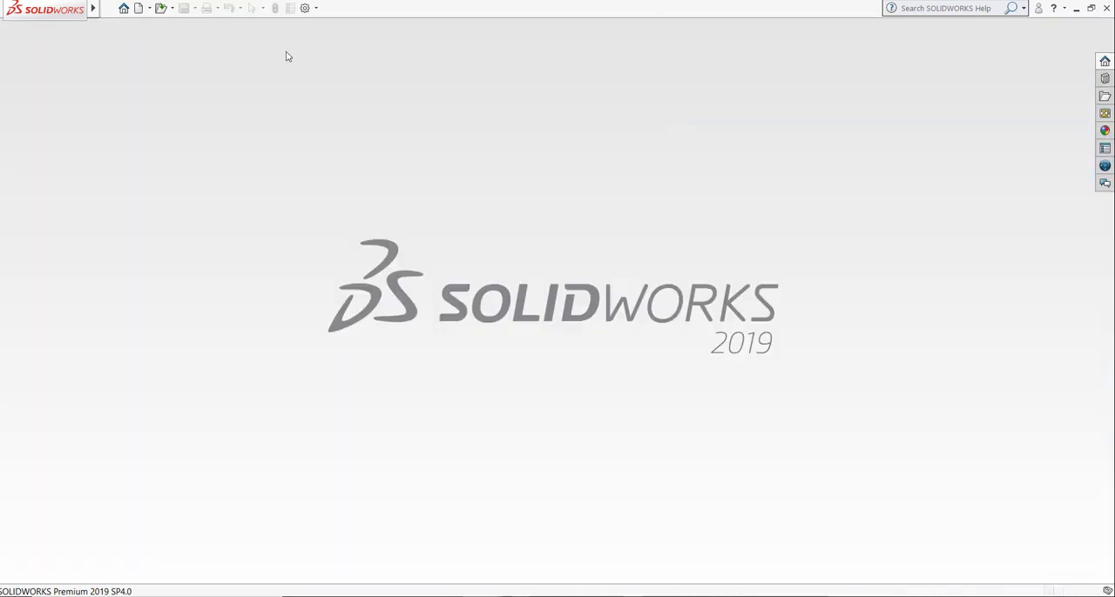
{"action": "key", "text": "ctrl+n"}
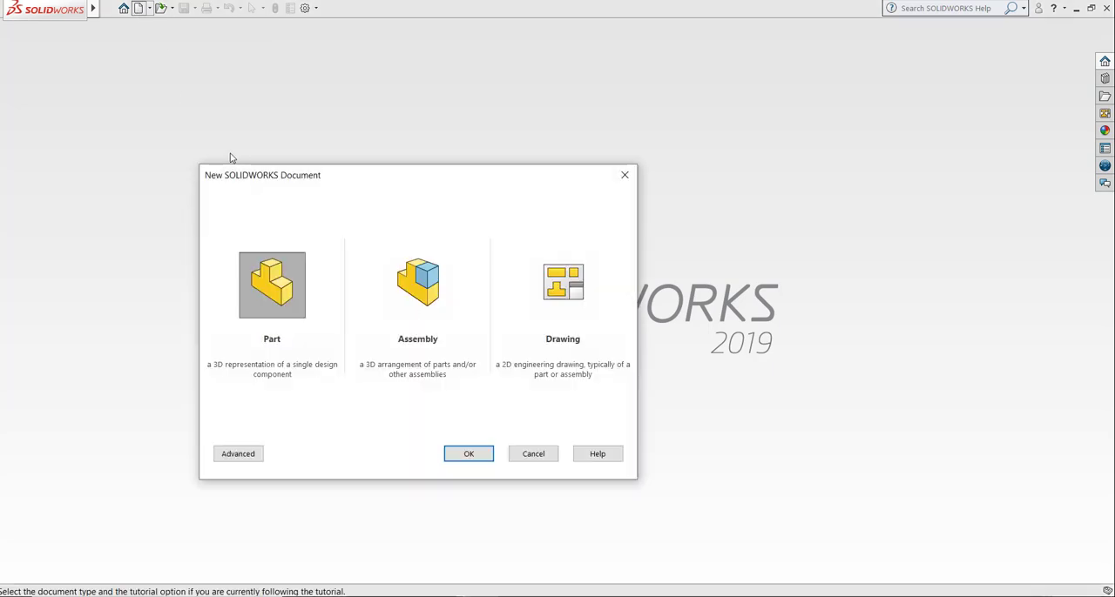
{"action": "left_click", "coordinate": [405, 285]}
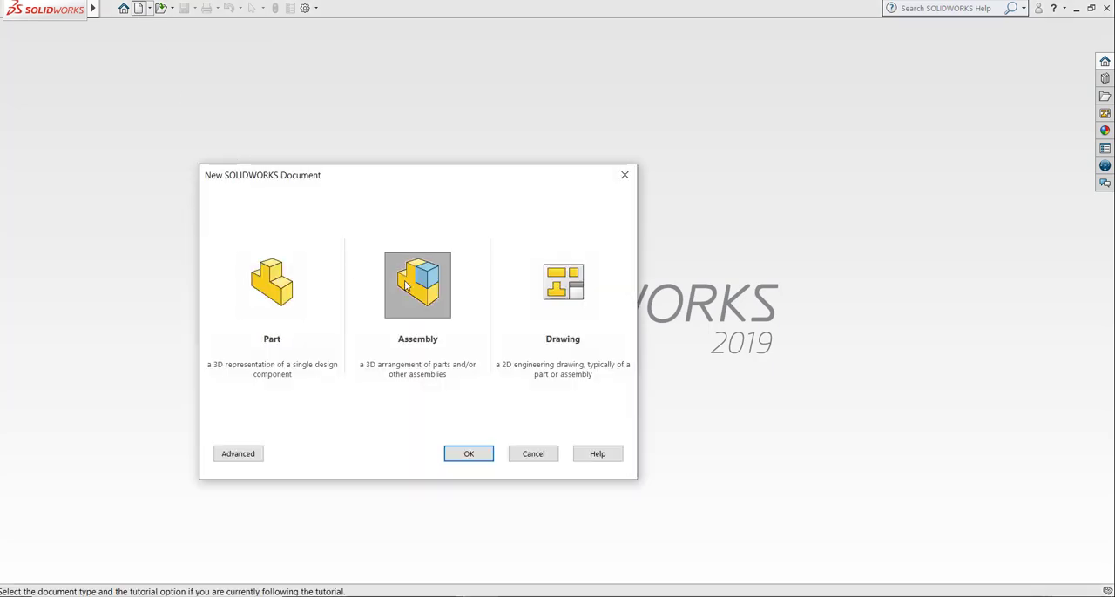
{"action": "left_click", "coordinate": [462, 459]}
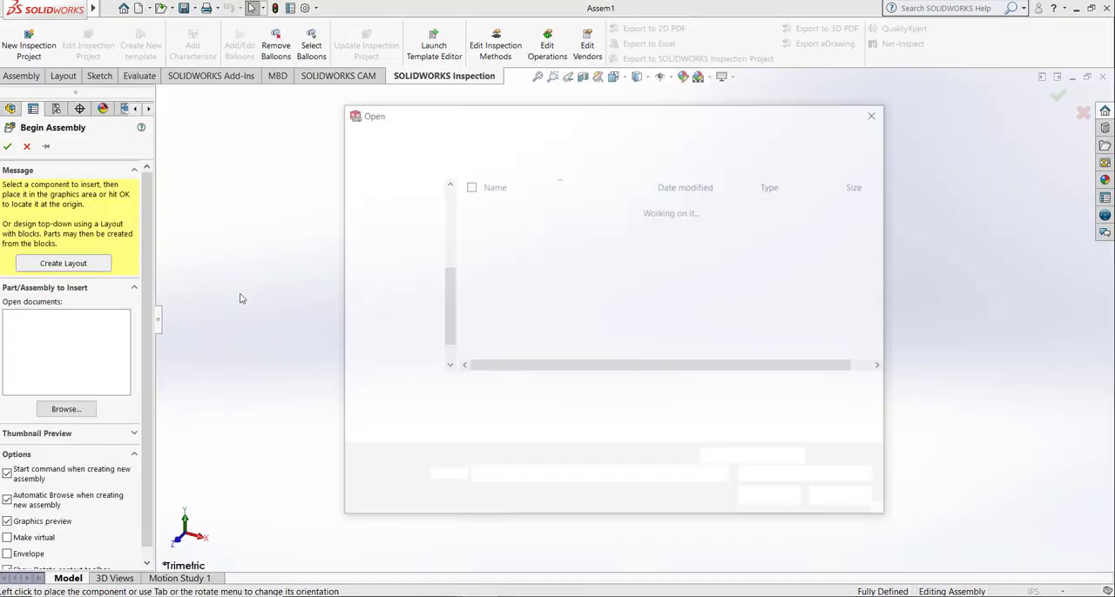
Step: Insert the End Plate part from the roller shaft folder as the first component, rotated 90 degrees about Y
{"action": "left_click", "coordinate": [552, 209]}
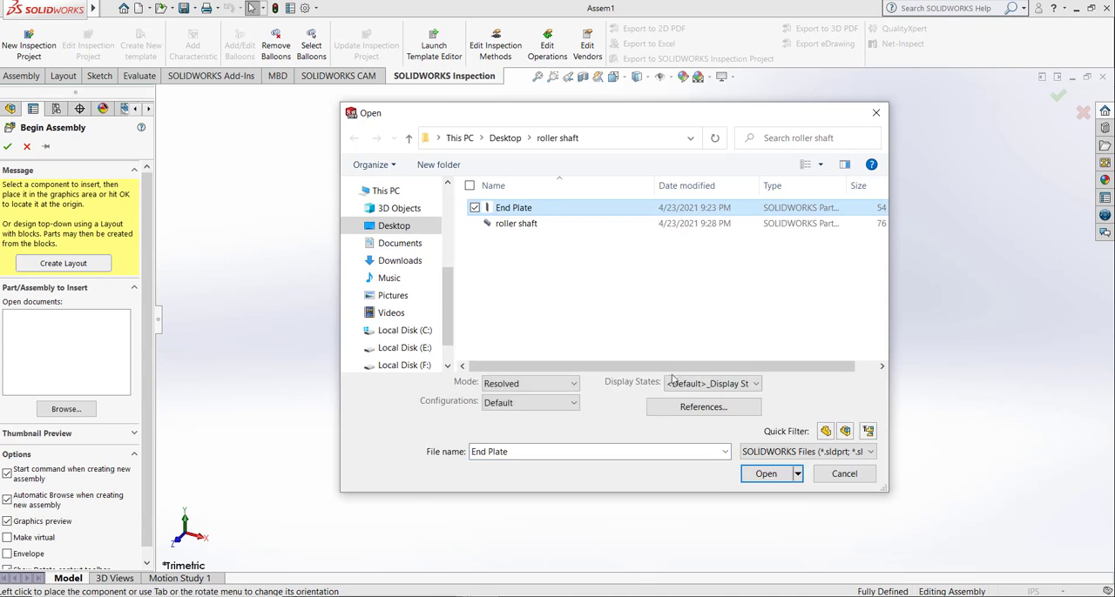
{"action": "left_click", "coordinate": [765, 474]}
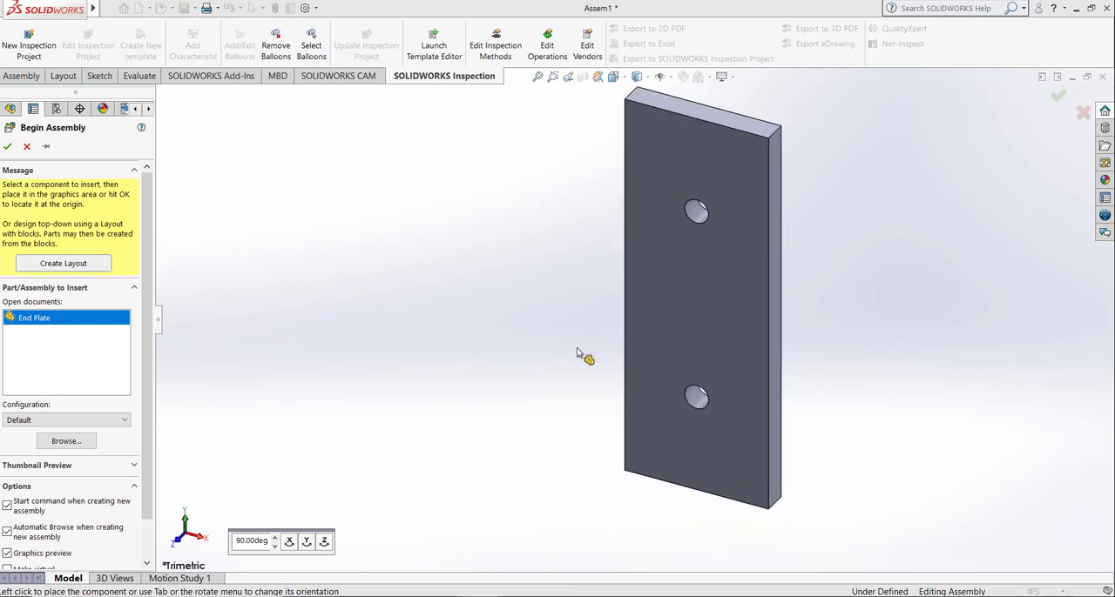
{"action": "left_click", "coordinate": [308, 542]}
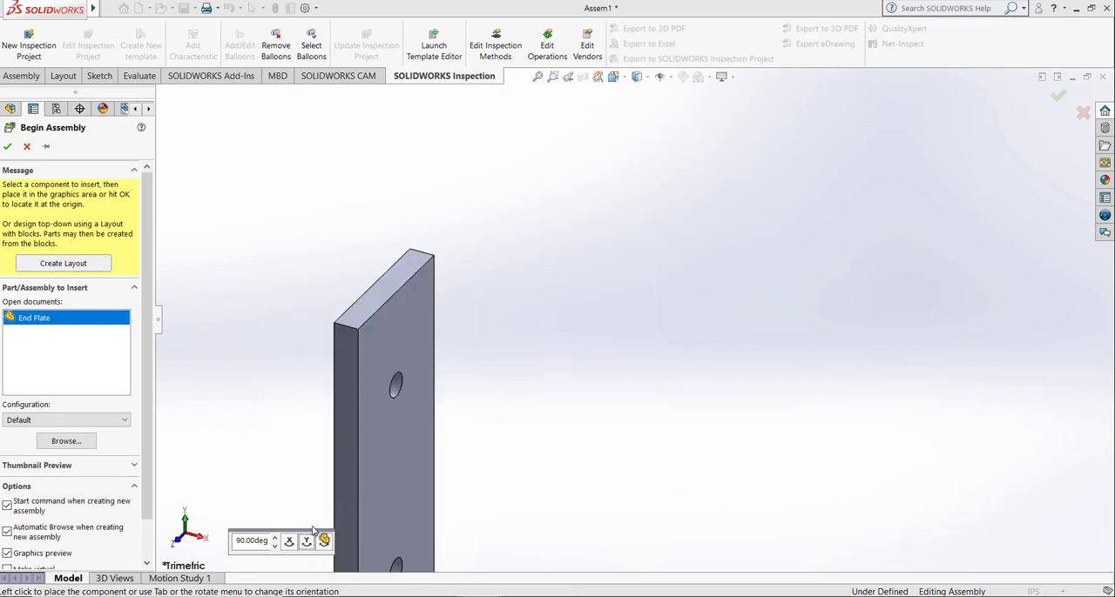
{"action": "left_click", "coordinate": [813, 344]}
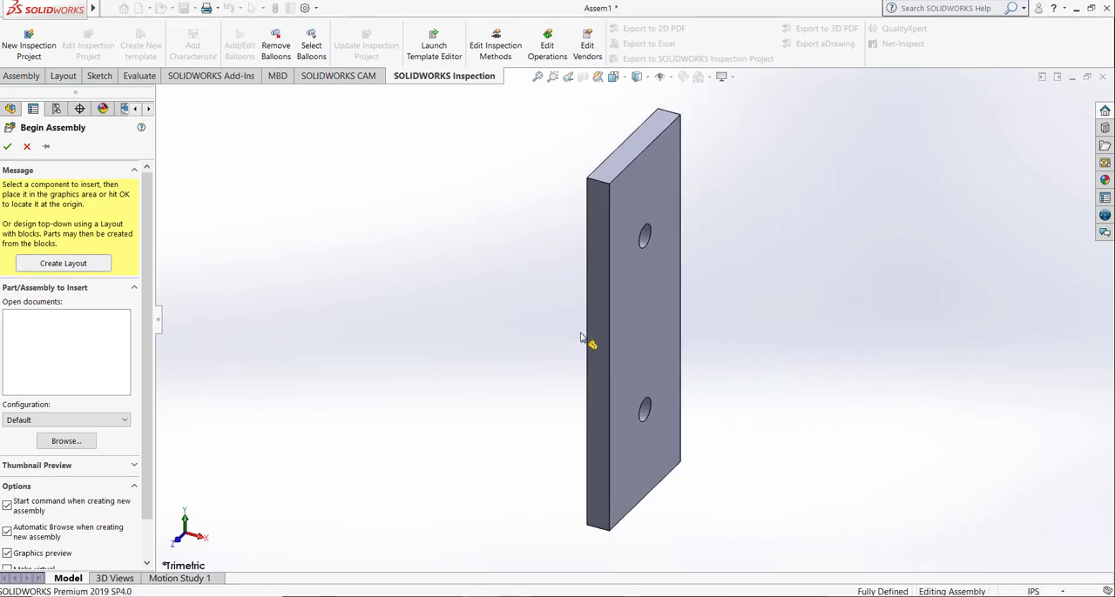
Step: Insert a second End Plate turned about Y to match the first, and place it beside the fixed plate
{"action": "left_click", "coordinate": [21, 76]}
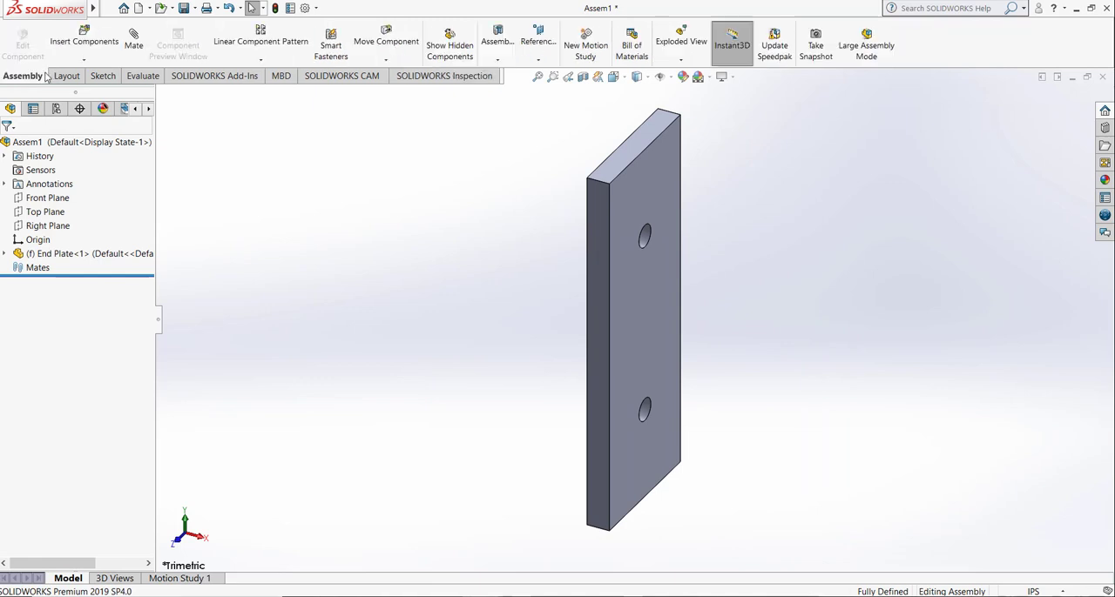
{"action": "left_click", "coordinate": [84, 39]}
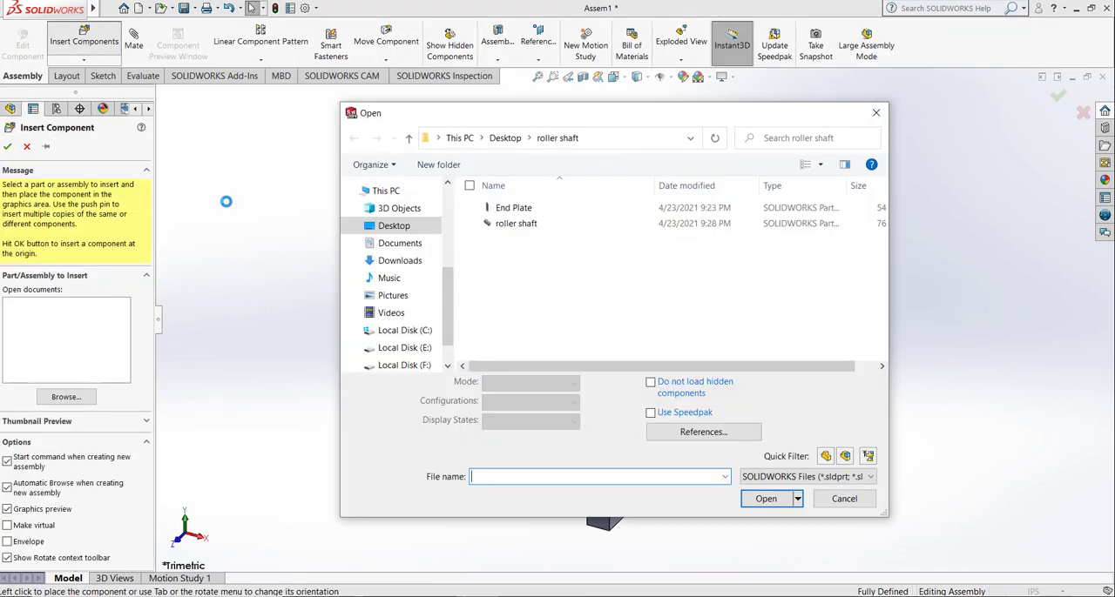
{"action": "left_click", "coordinate": [527, 209]}
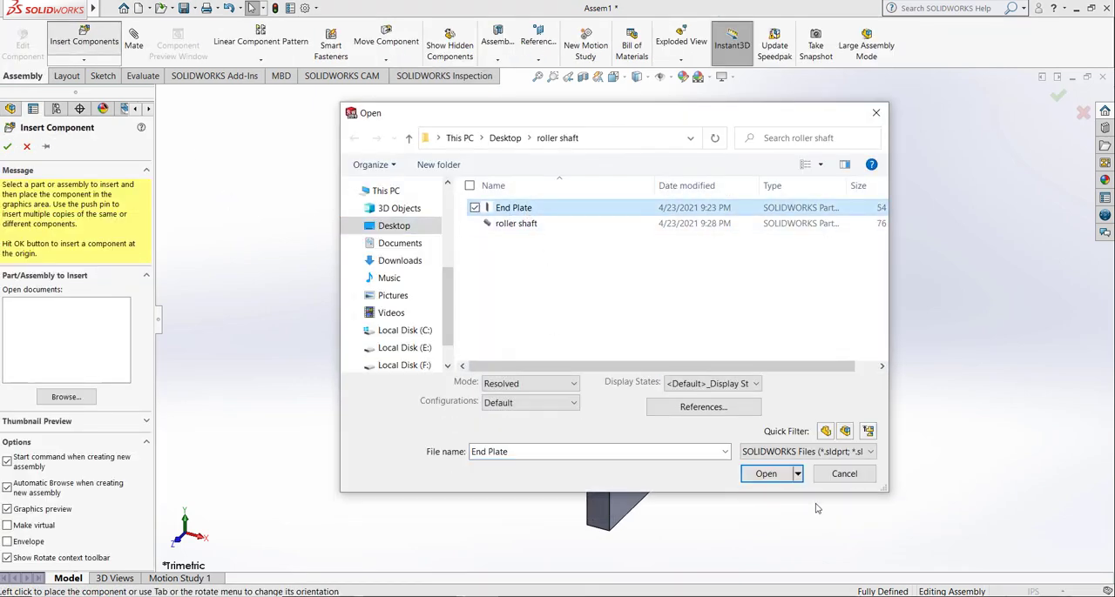
{"action": "left_click", "coordinate": [765, 498]}
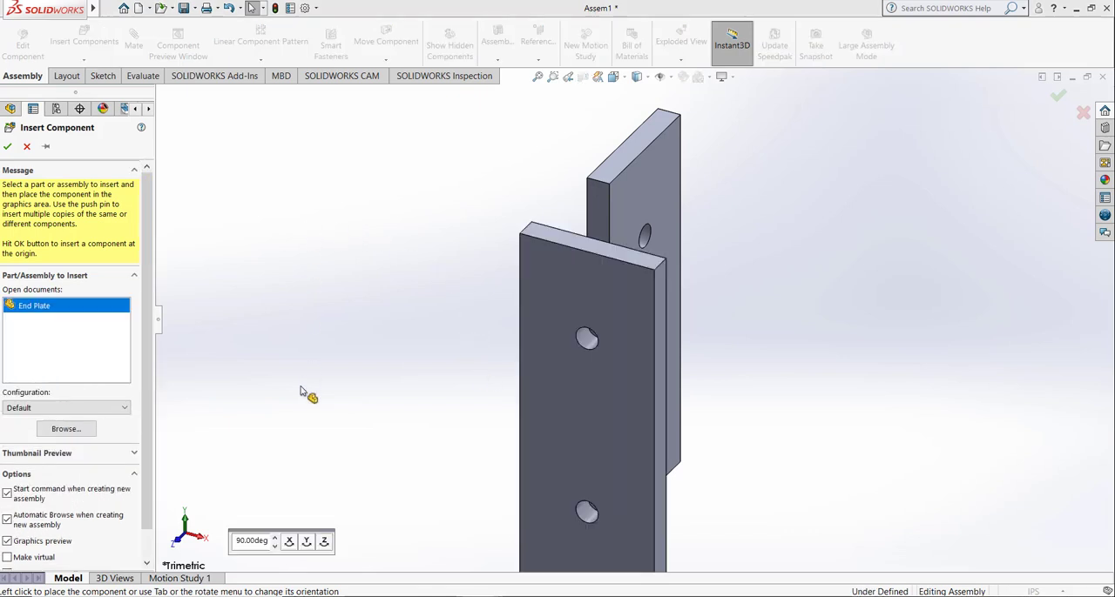
{"action": "left_click", "coordinate": [307, 541]}
{"action": "left_click", "coordinate": [307, 541]}
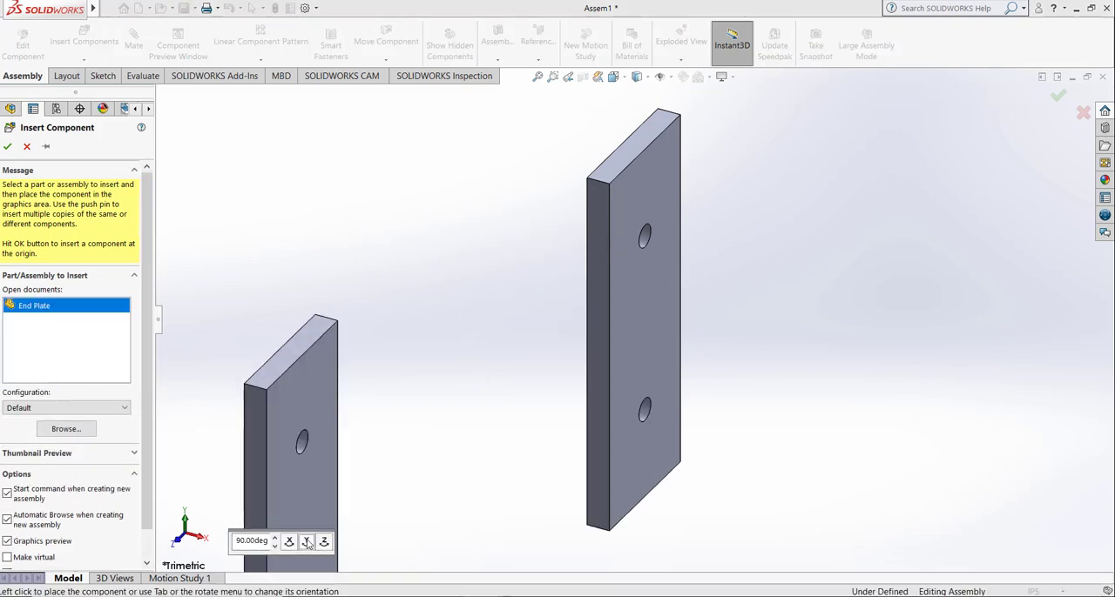
{"action": "left_click", "coordinate": [343, 253]}
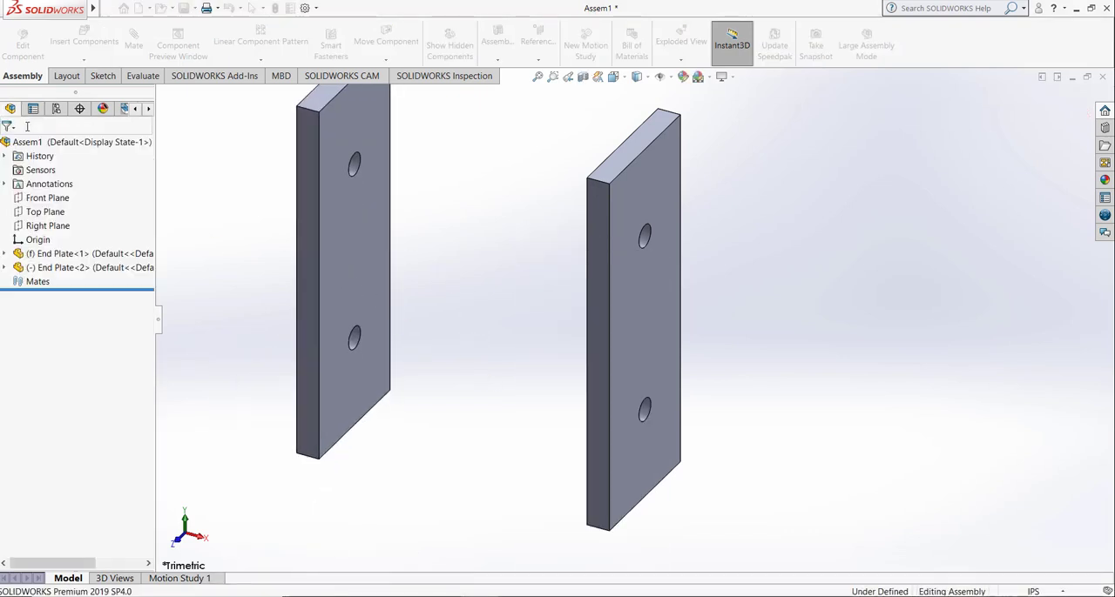
Step: Insert the roller shaft part and place it in free space next to the two end plates
{"action": "left_click", "coordinate": [538, 77]}
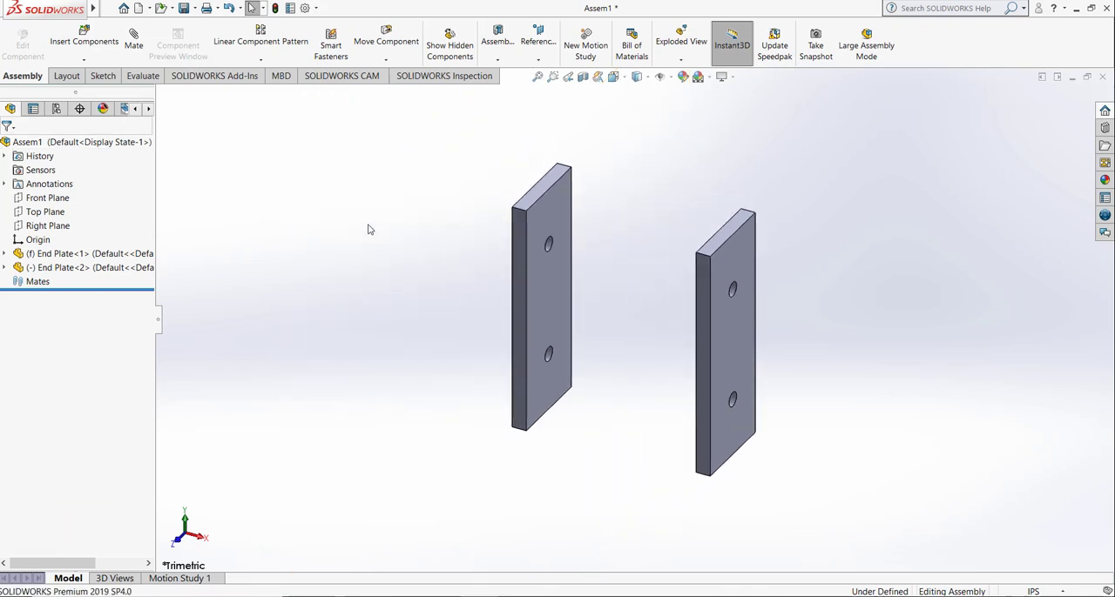
{"action": "left_click", "coordinate": [84, 39]}
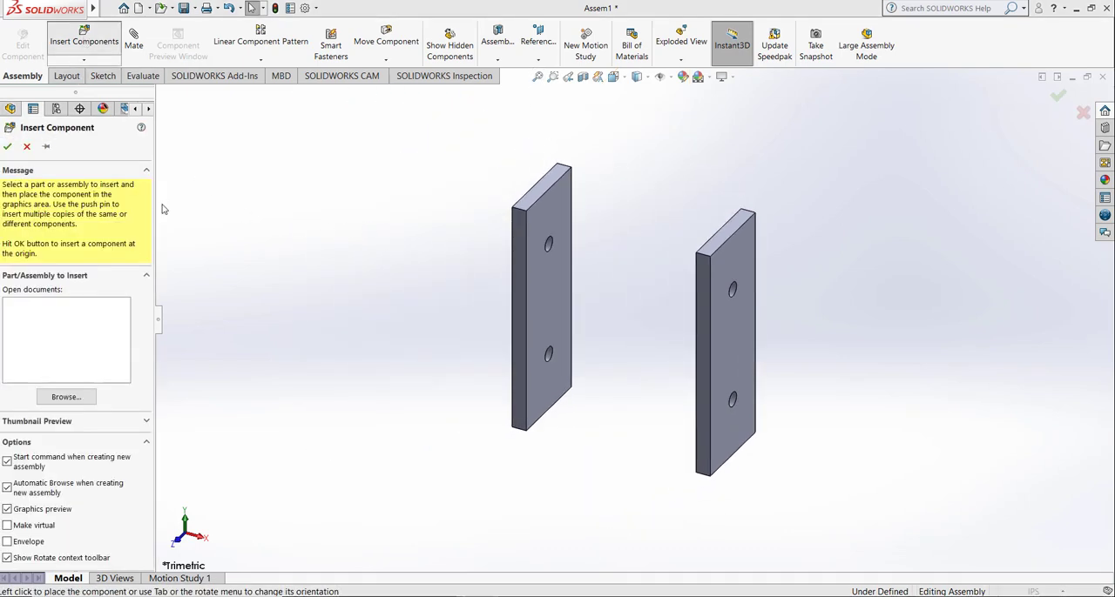
{"action": "left_click", "coordinate": [540, 224]}
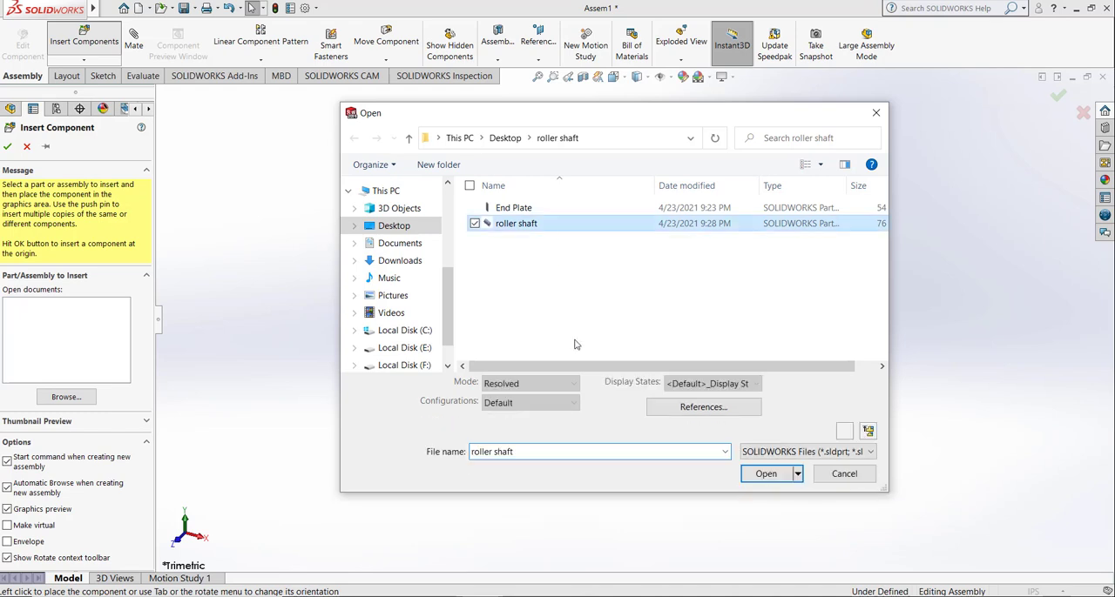
{"action": "left_click", "coordinate": [748, 479]}
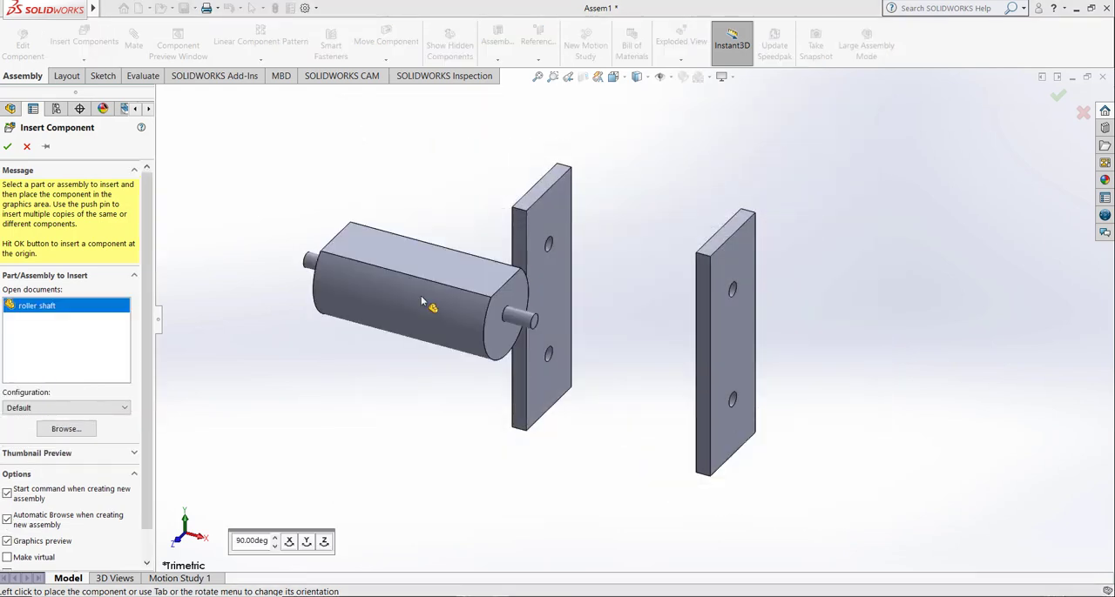
{"action": "left_click", "coordinate": [390, 282]}
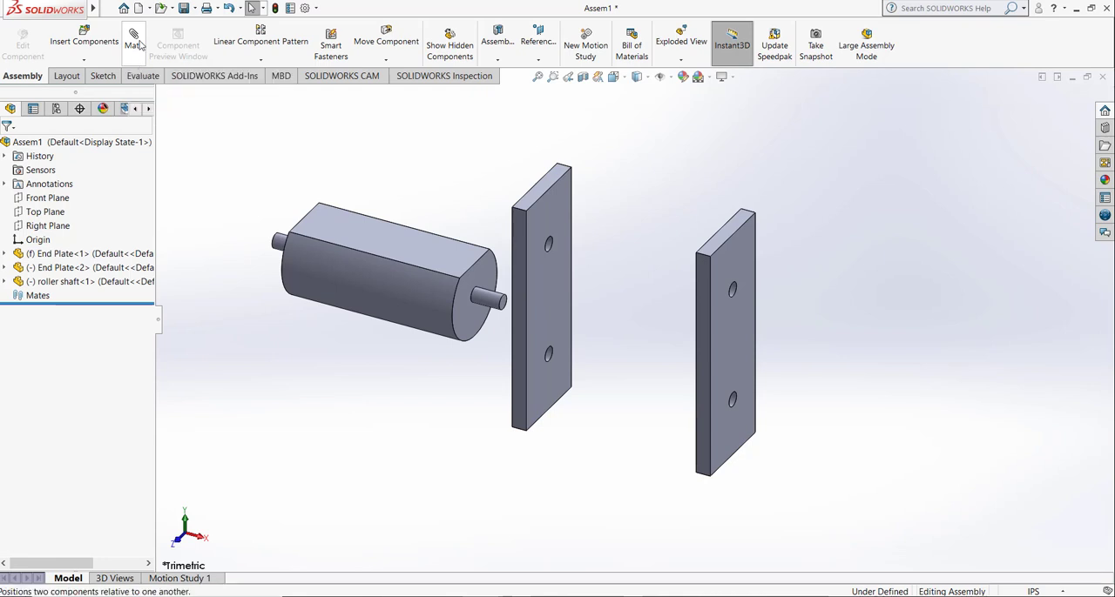
Step: Add a concentric mate between the roller shaft's near end stub and the lower hole of the fixed End Plate
{"action": "left_click", "coordinate": [135, 39]}
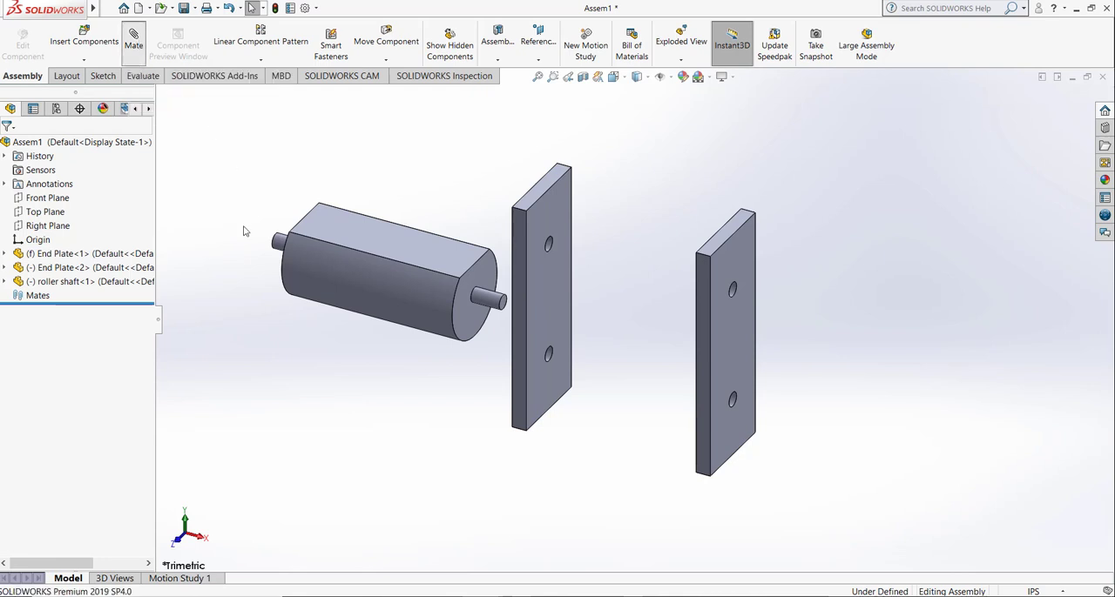
{"action": "left_click", "coordinate": [486, 299]}
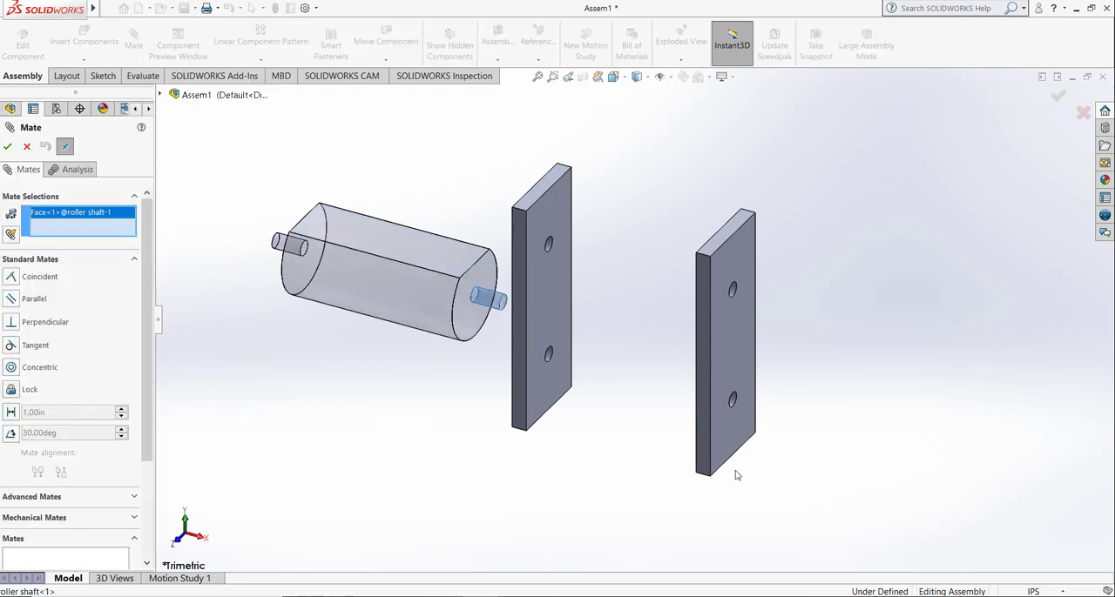
{"action": "left_click", "coordinate": [735, 403]}
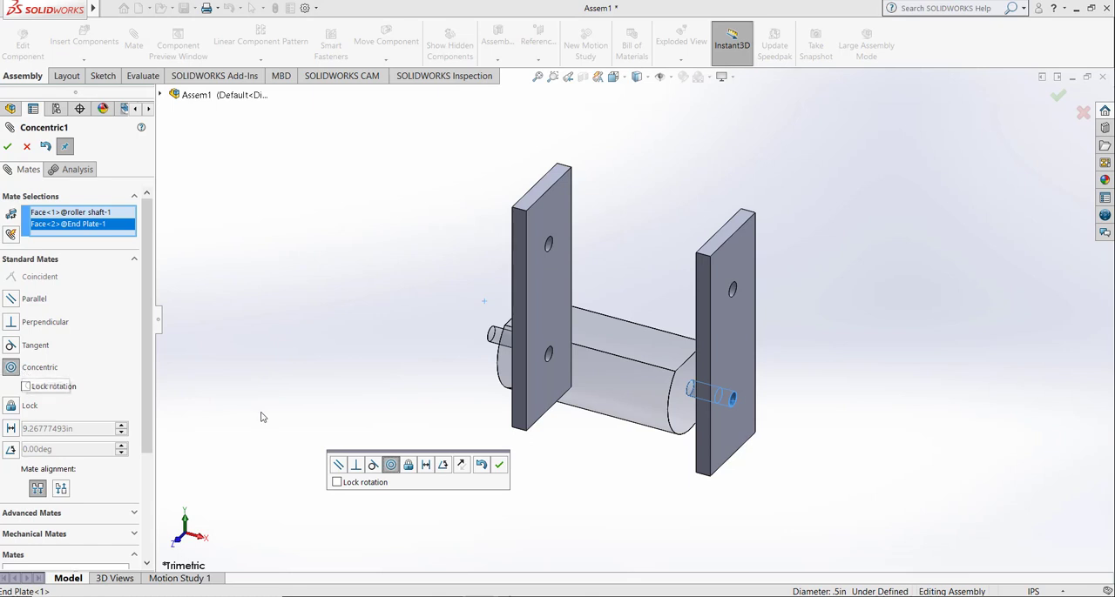
{"action": "left_click", "coordinate": [501, 468]}
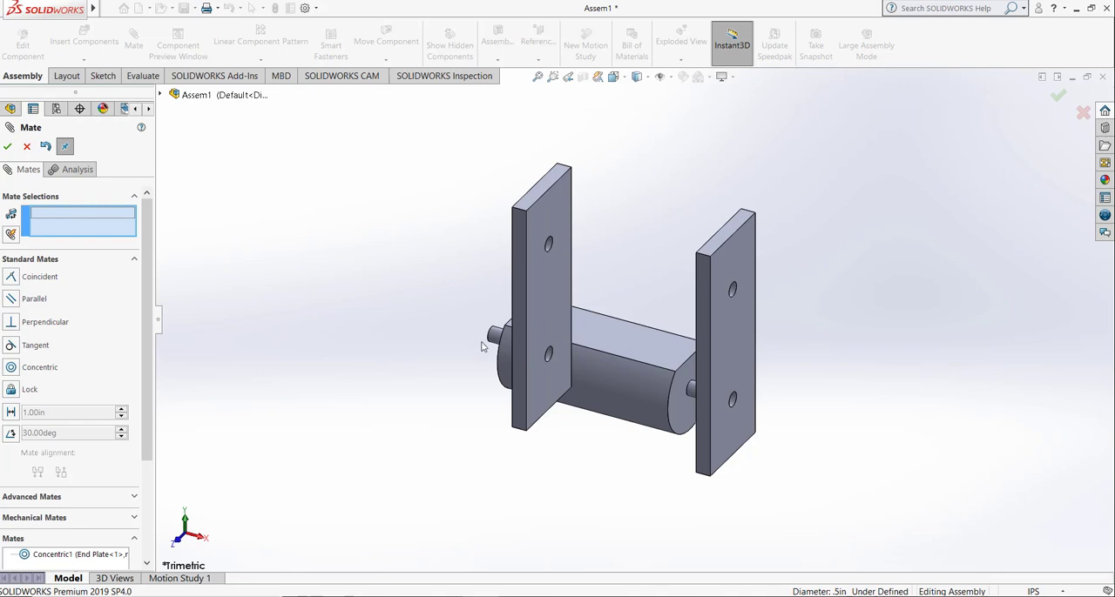
Step: Add a concentric mate between the shaft's opposite end stub and the lower hole of the second End Plate
{"action": "key", "text": "Right"}
{"action": "key", "text": "Right"}
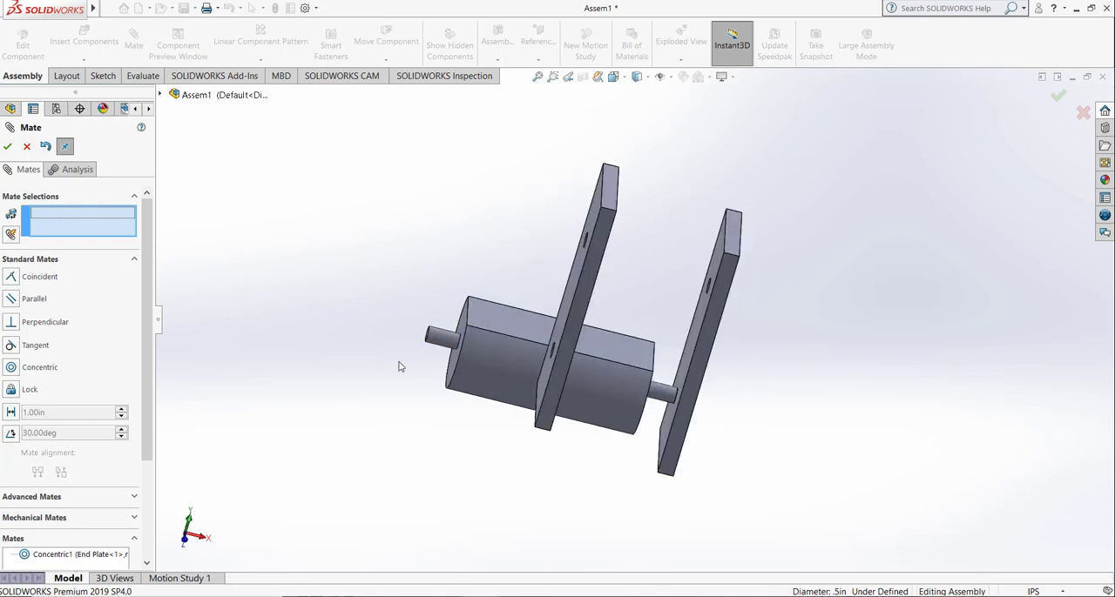
{"action": "left_click", "coordinate": [438, 339]}
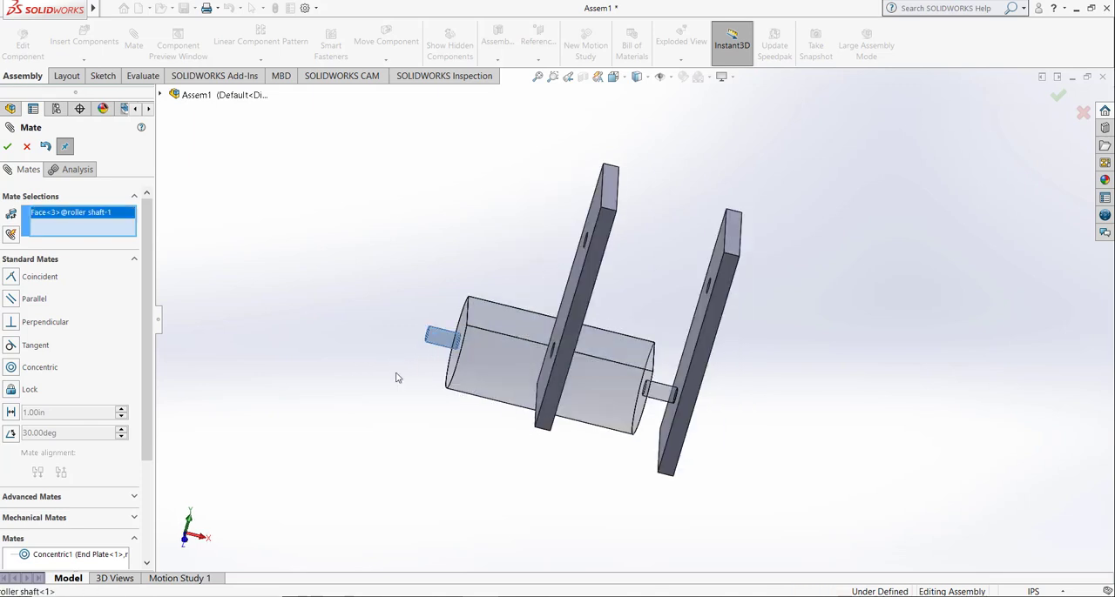
{"action": "key", "text": "Left"}
{"action": "key", "text": "Left"}
{"action": "key", "text": "Left"}
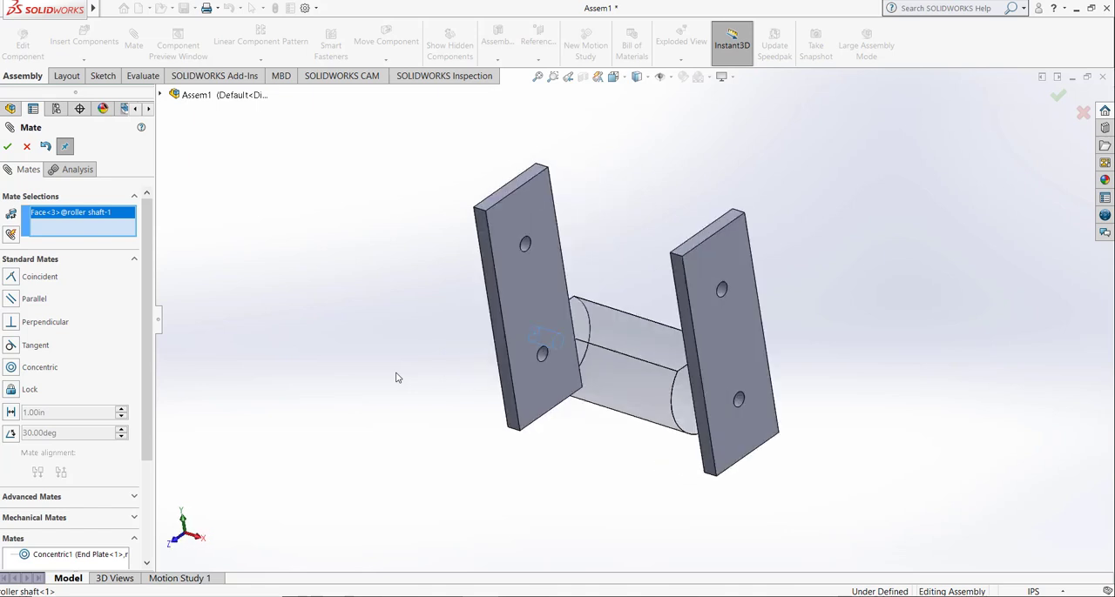
{"action": "key", "text": "Left"}
{"action": "key", "text": "Left"}
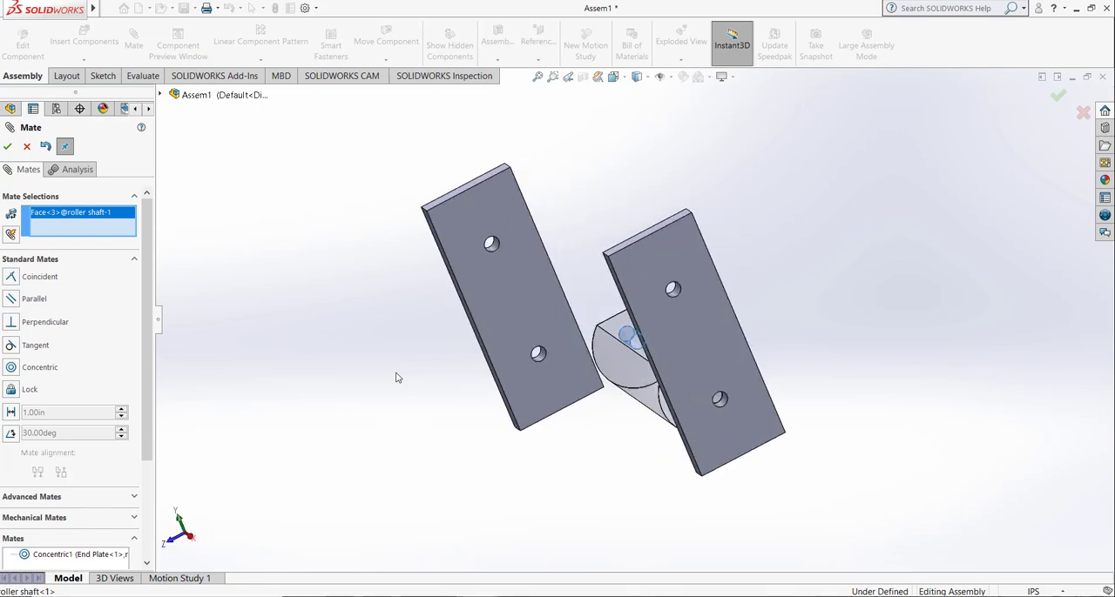
{"action": "left_click", "coordinate": [541, 367]}
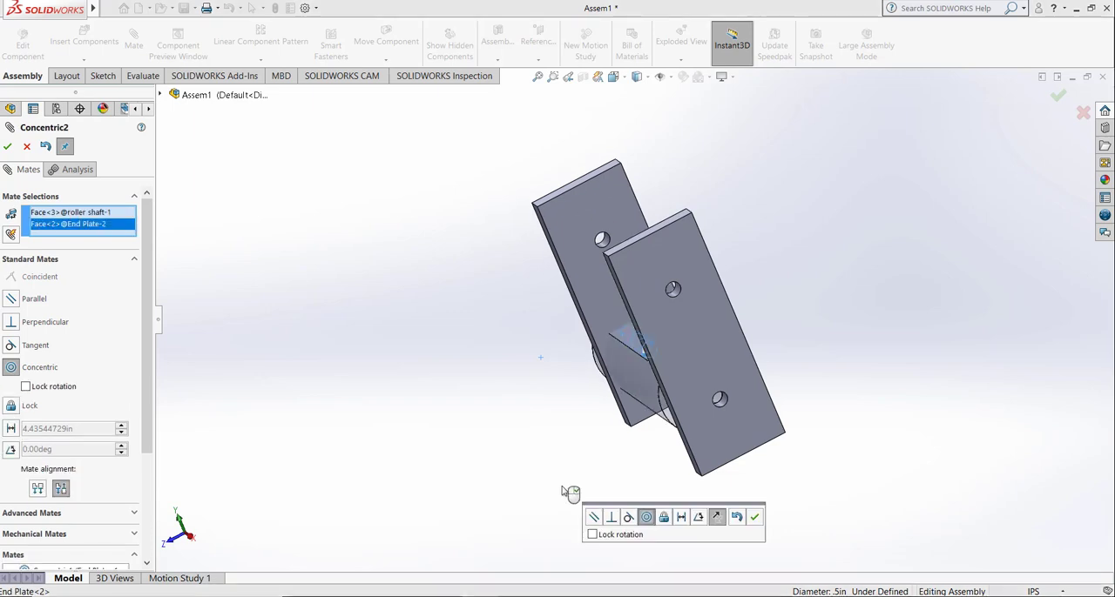
{"action": "left_click", "coordinate": [756, 517]}
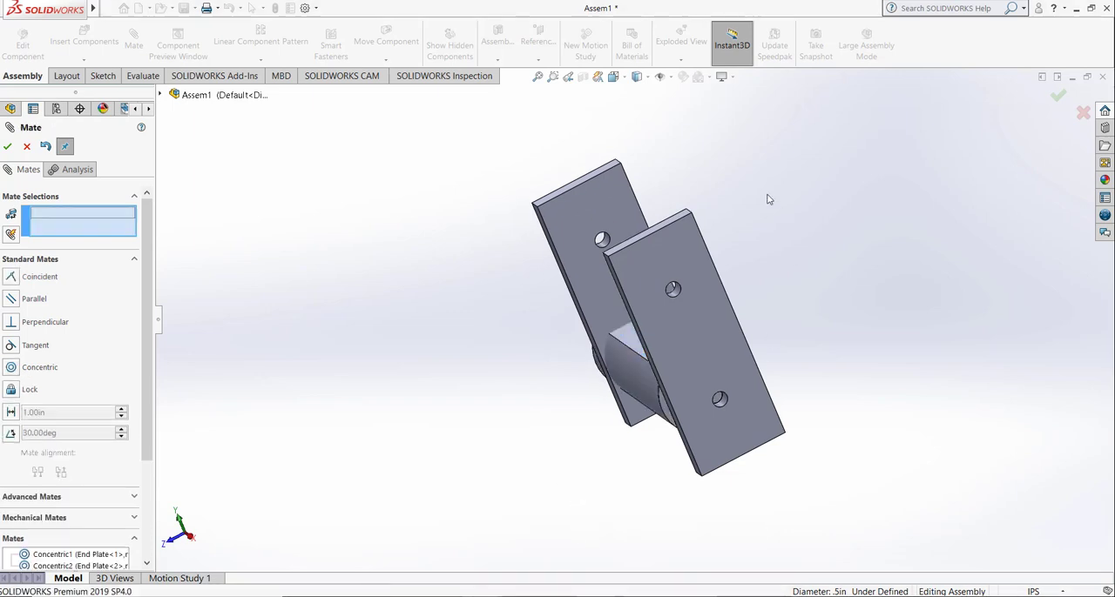
Step: Pull the second End Plate clear of the roller and mate its inner face coincident with the adjacent end face of the roller body
{"action": "left_click", "coordinate": [614, 76]}
{"action": "left_click", "coordinate": [680, 110]}
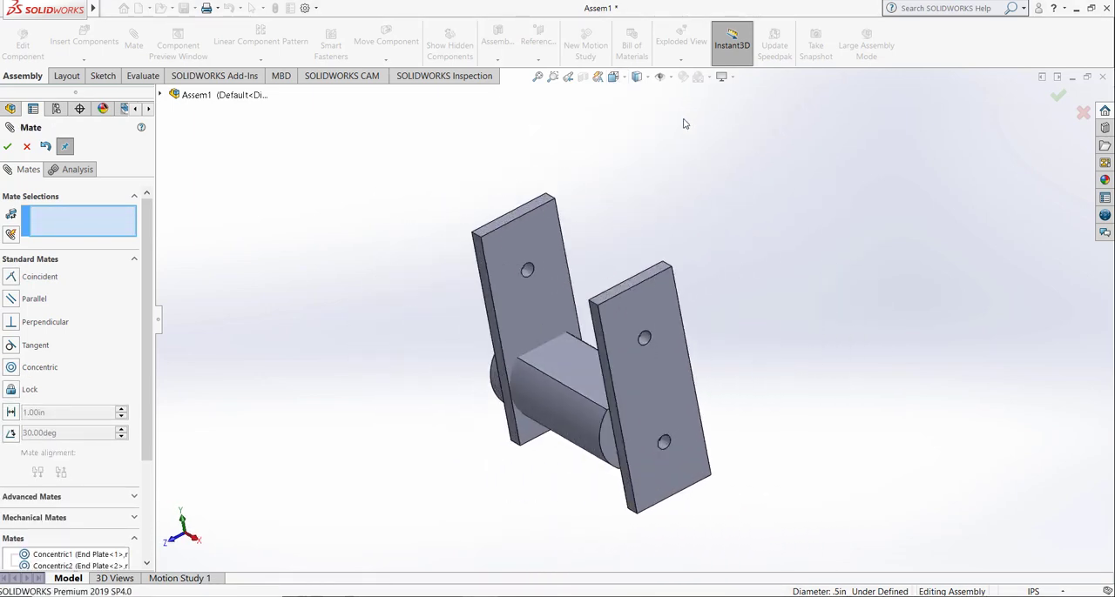
{"action": "left_click_drag", "start_coordinate": [403, 216], "coordinate": [302, 323]}
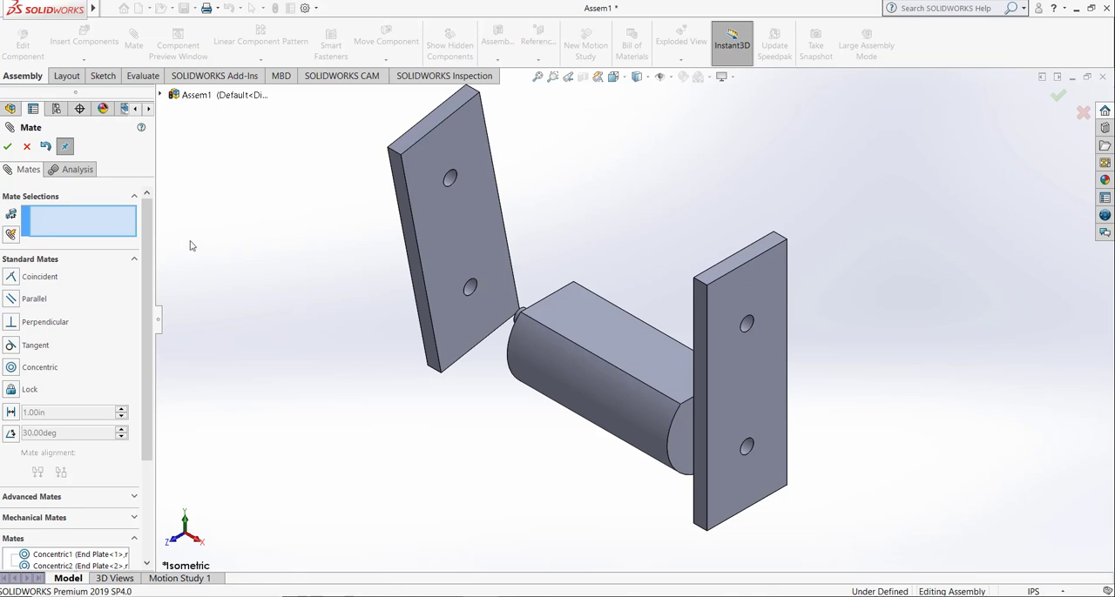
{"action": "left_click", "coordinate": [451, 251]}
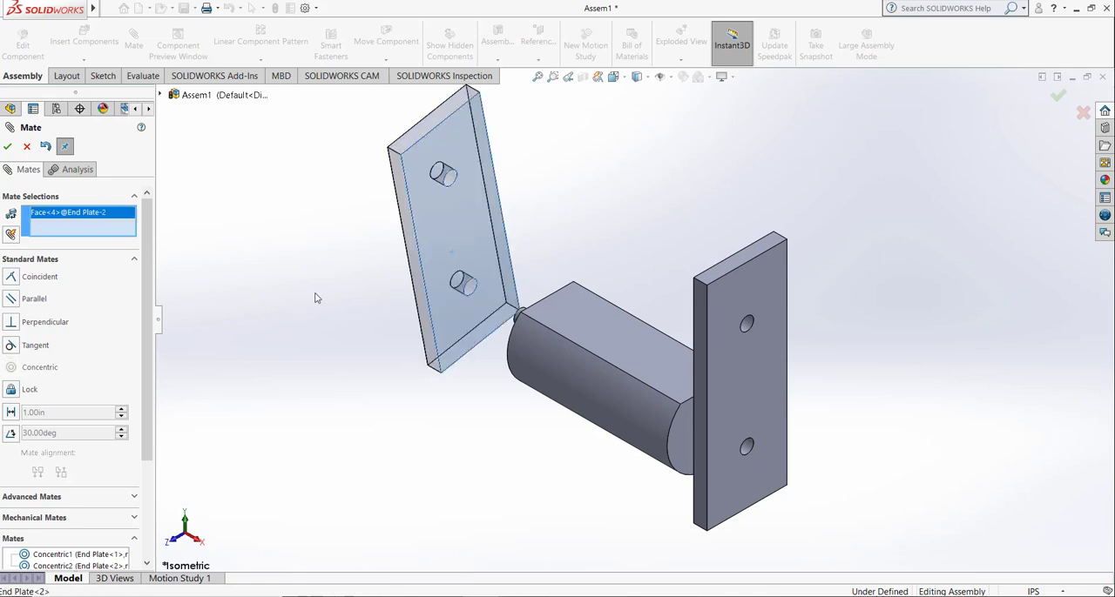
{"action": "key", "text": "Right"}
{"action": "key", "text": "Right"}
{"action": "key", "text": "Right"}
{"action": "key", "text": "Right"}
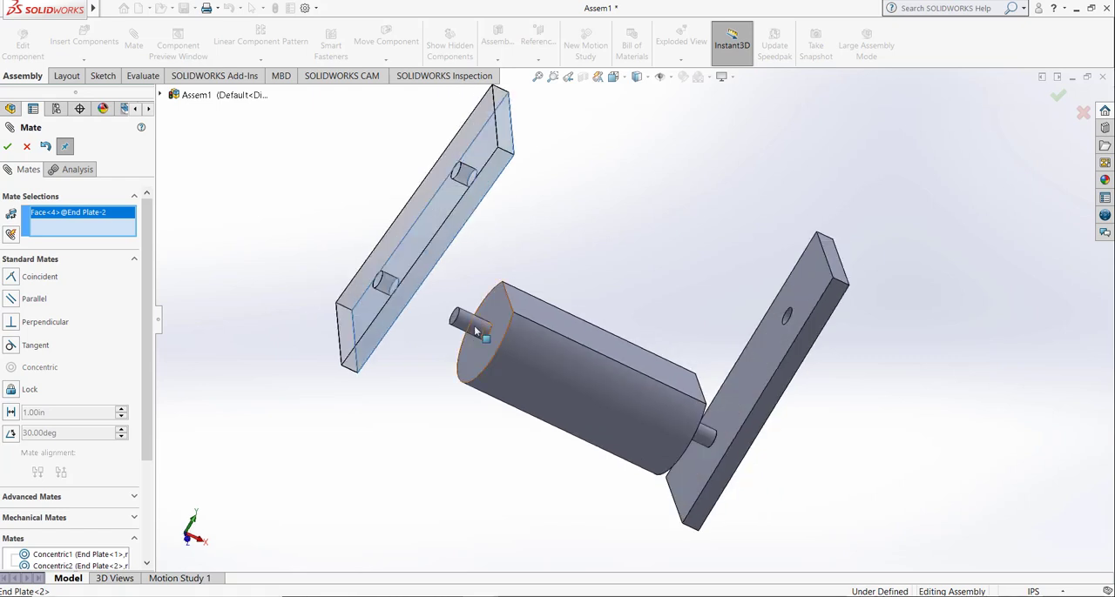
{"action": "left_click", "coordinate": [476, 330]}
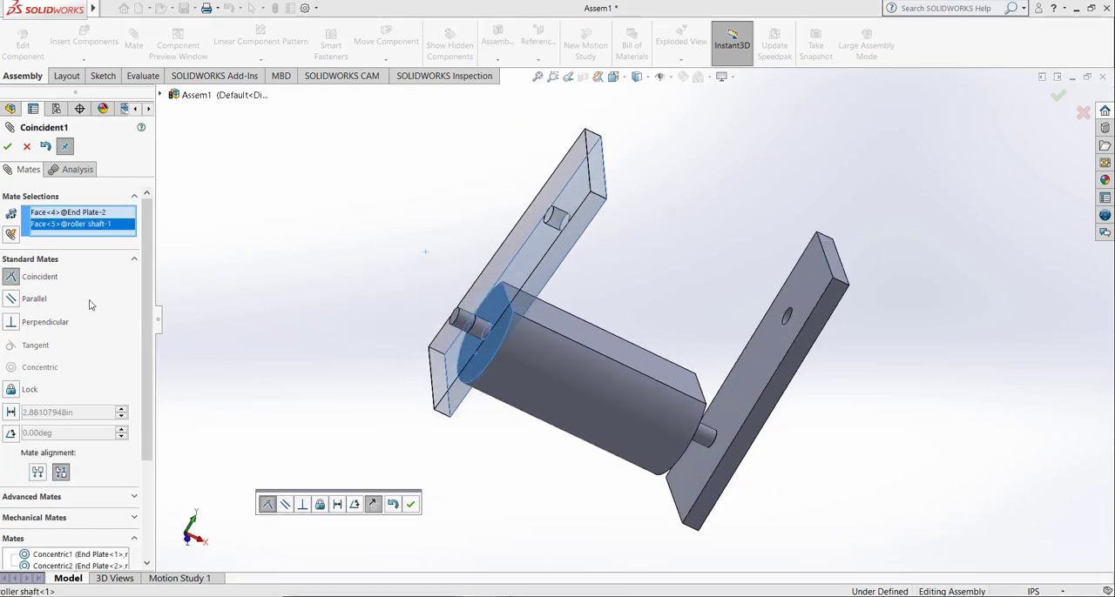
{"action": "left_click", "coordinate": [411, 505]}
Step: Mate the fixed End Plate's inner face coincident with the adjacent end face of the roller body, and finish mating
{"action": "left_click", "coordinate": [685, 493]}
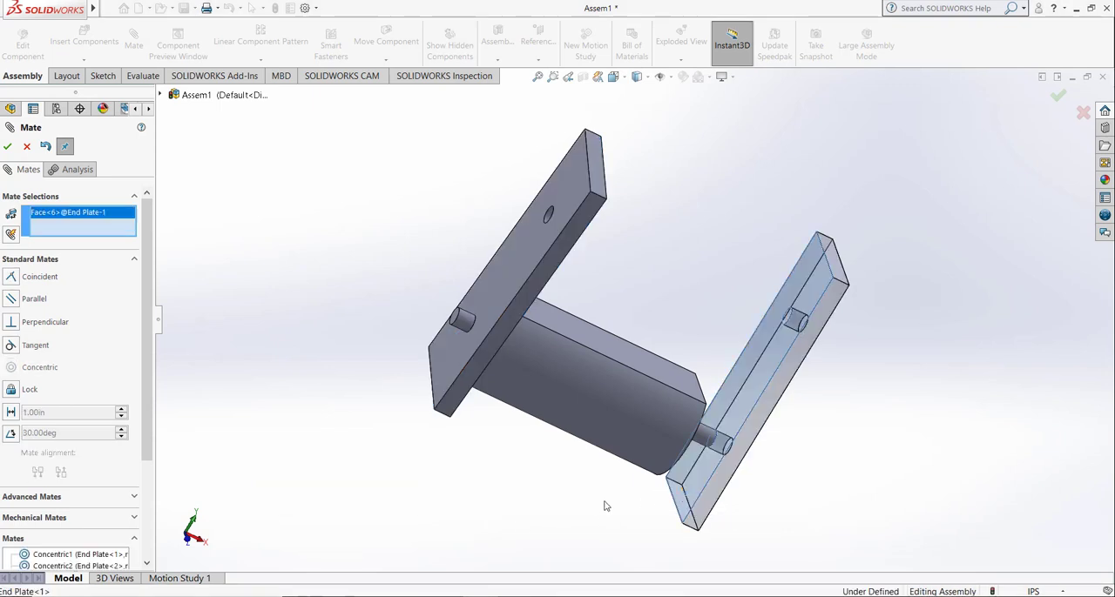
{"action": "key", "text": "Left"}
{"action": "key", "text": "Left"}
{"action": "key", "text": "Left"}
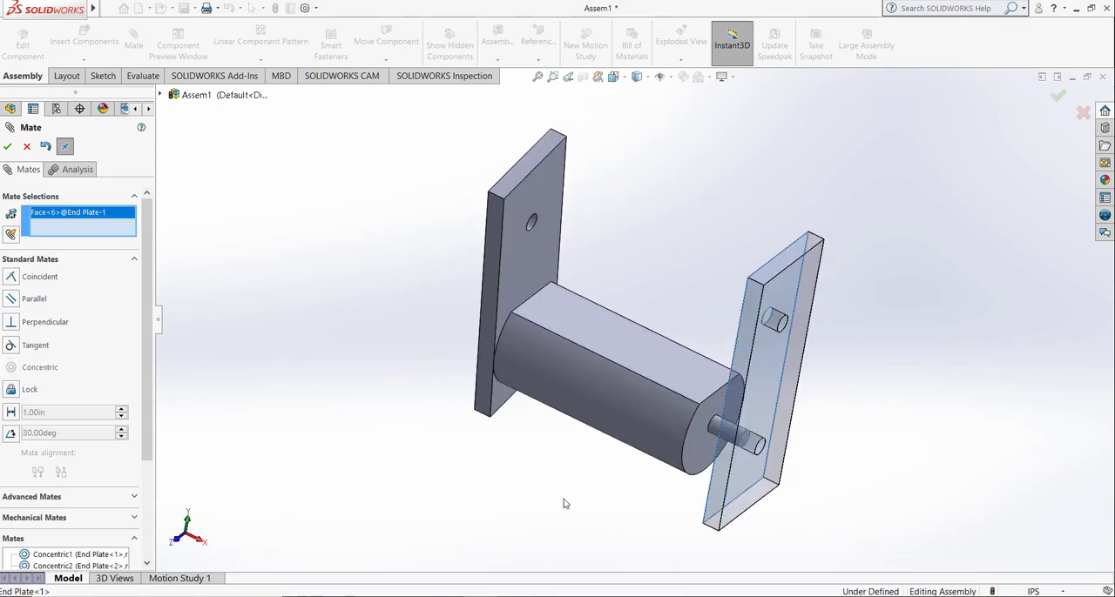
{"action": "left_click", "coordinate": [687, 494]}
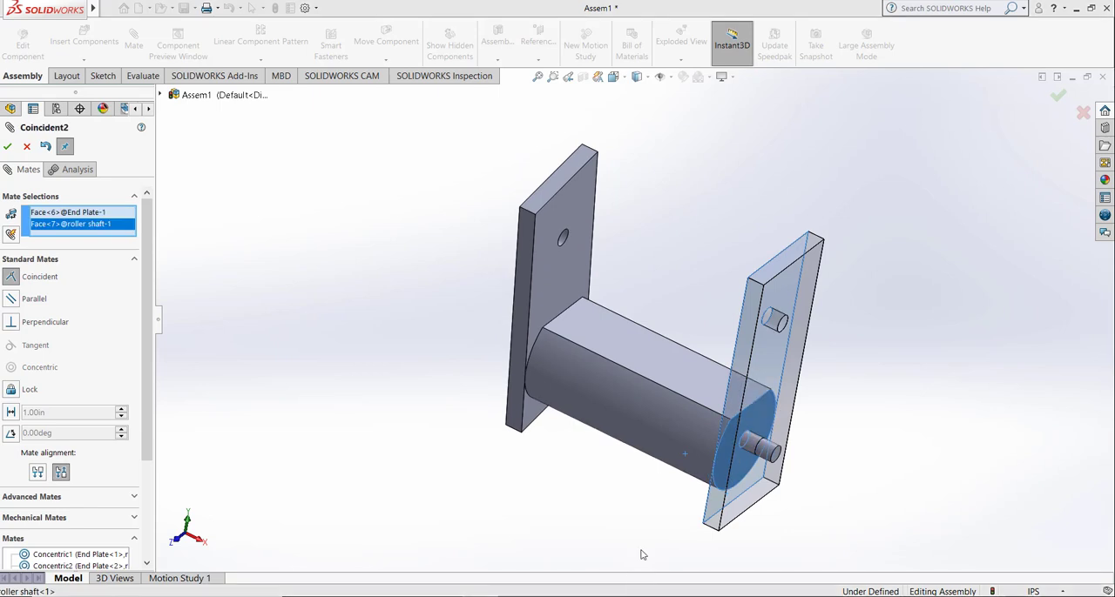
{"action": "left_click", "coordinate": [8, 148]}
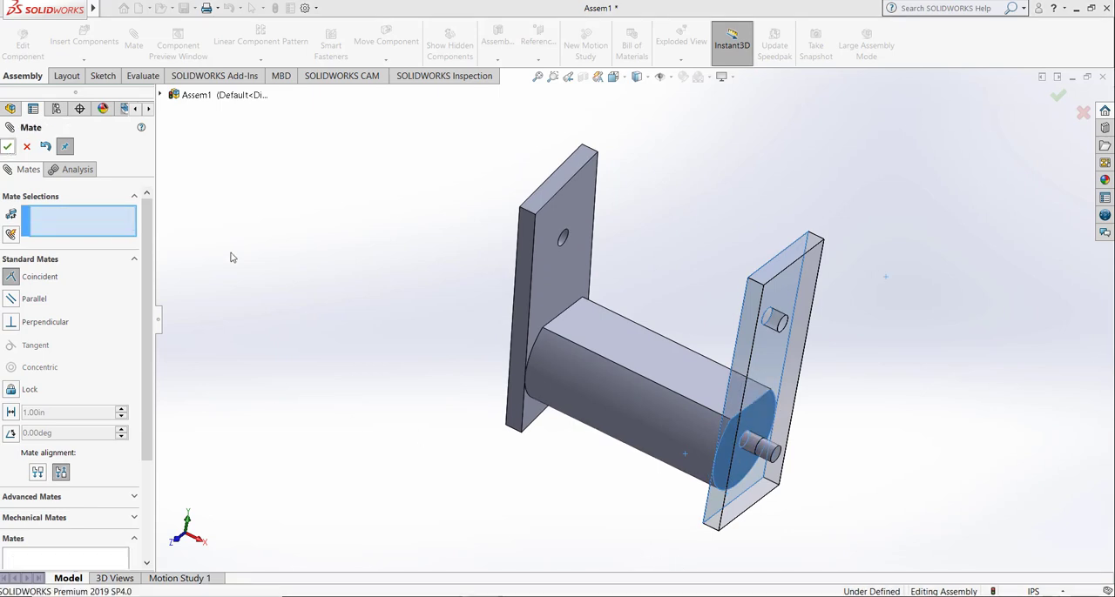
{"action": "left_click", "coordinate": [9, 147]}
Step: Show the assembly in isometric view and insert a second roller shaft part in free space beside the End Plates
{"action": "left_click", "coordinate": [614, 77]}
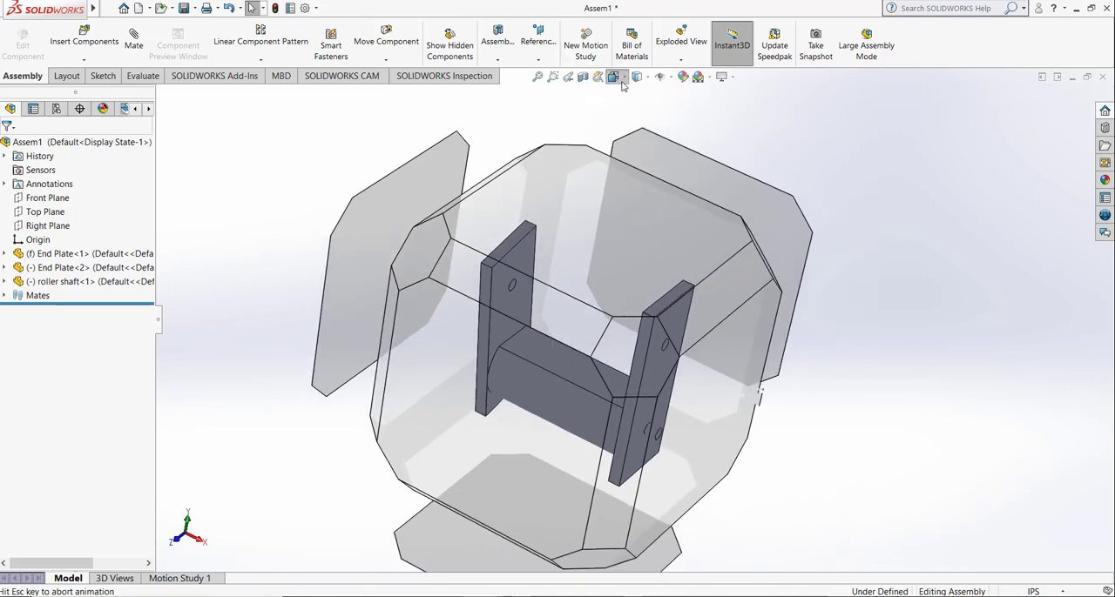
{"action": "left_click", "coordinate": [682, 117]}
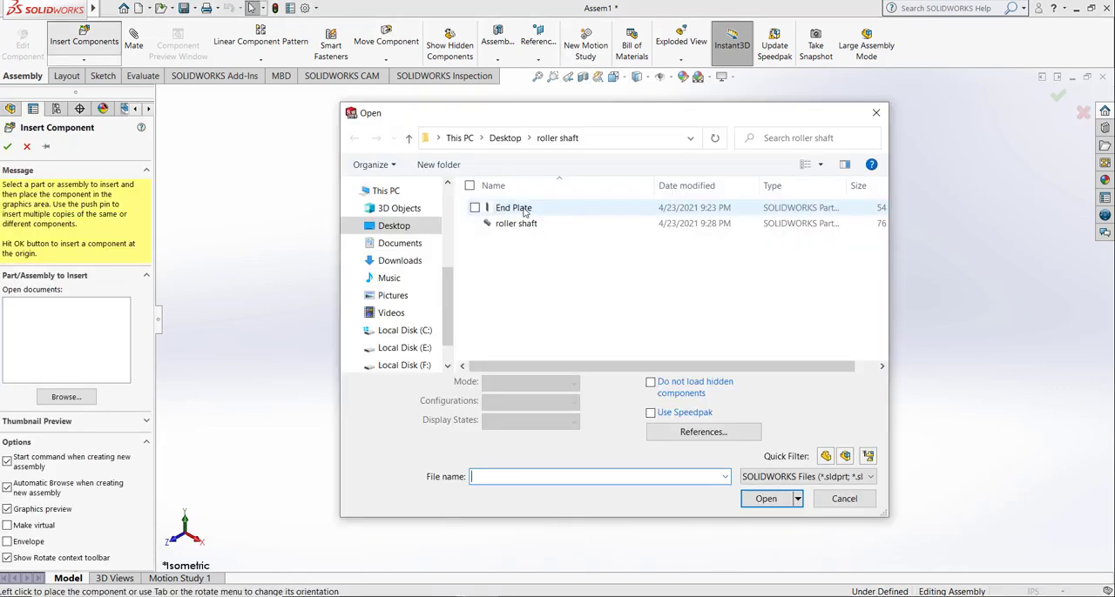
{"action": "left_click", "coordinate": [526, 210]}
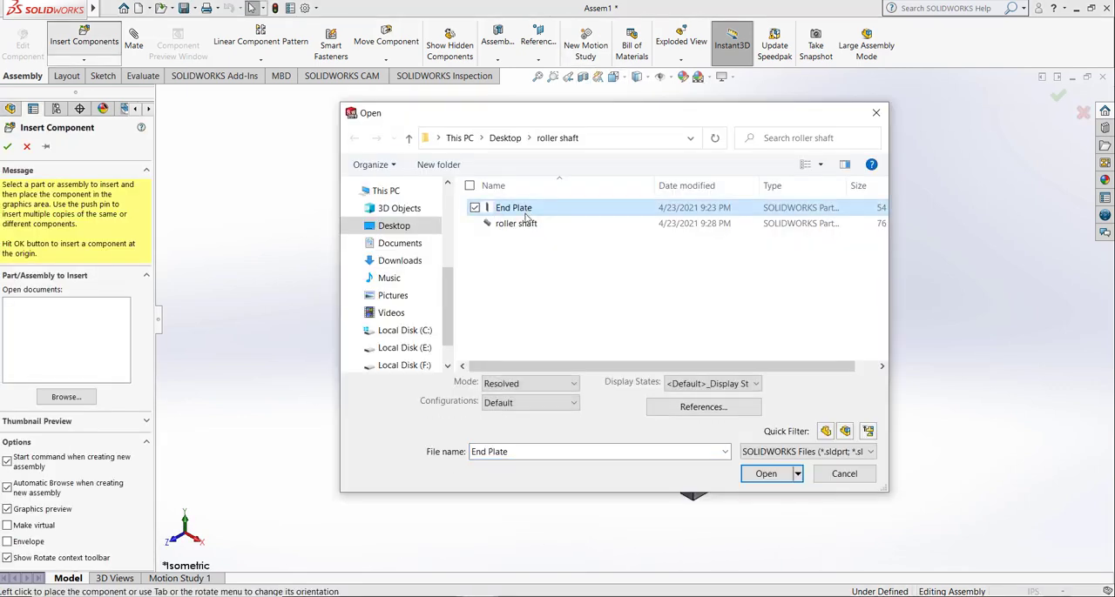
{"action": "left_click", "coordinate": [526, 226]}
{"action": "left_click", "coordinate": [782, 476]}
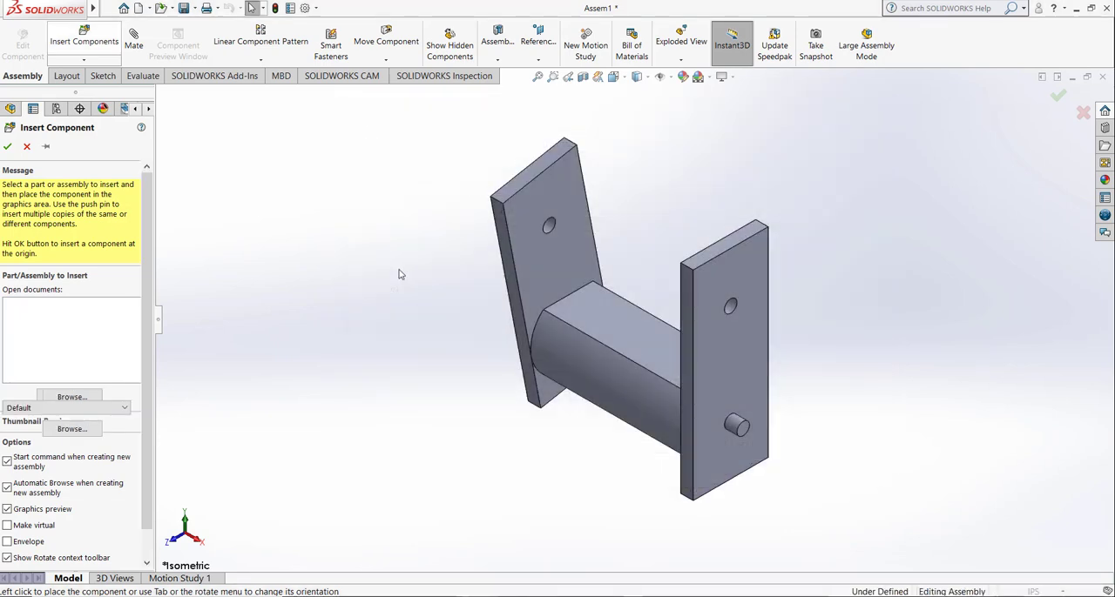
{"action": "left_click", "coordinate": [384, 292]}
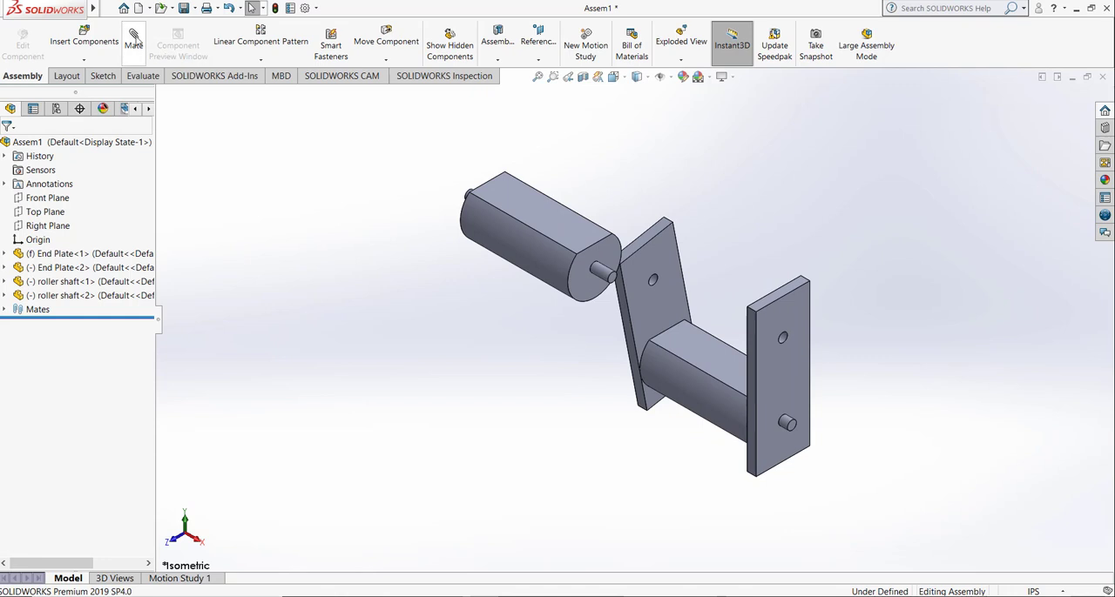
Step: Add a concentric mate between the second roller shaft's near end stub and the upper hole of the fixed End Plate
{"action": "left_click", "coordinate": [135, 39]}
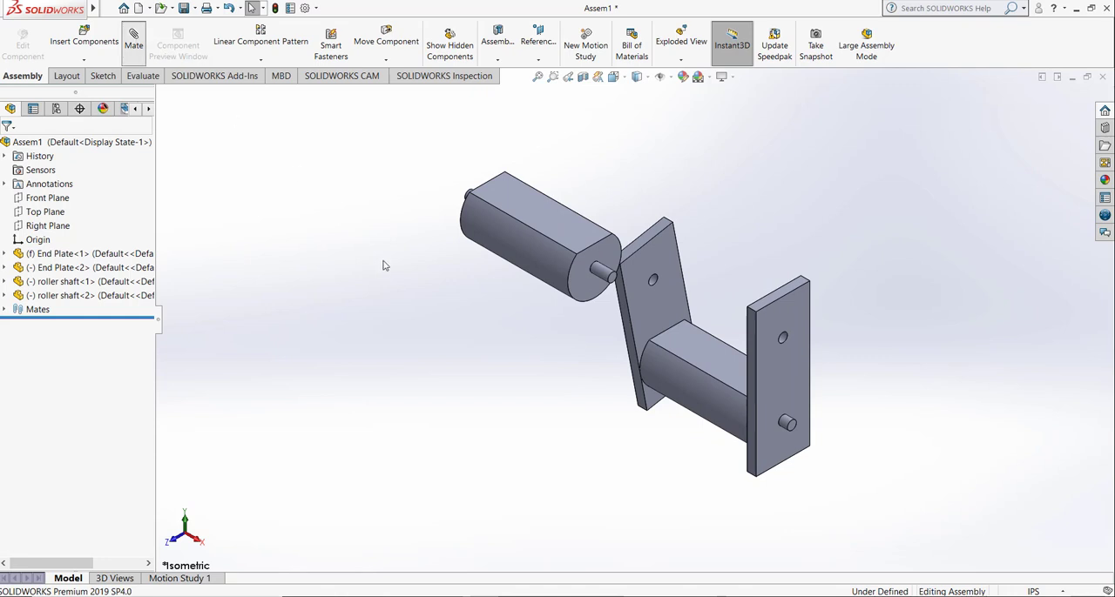
{"action": "left_click", "coordinate": [603, 273]}
{"action": "left_click", "coordinate": [778, 342]}
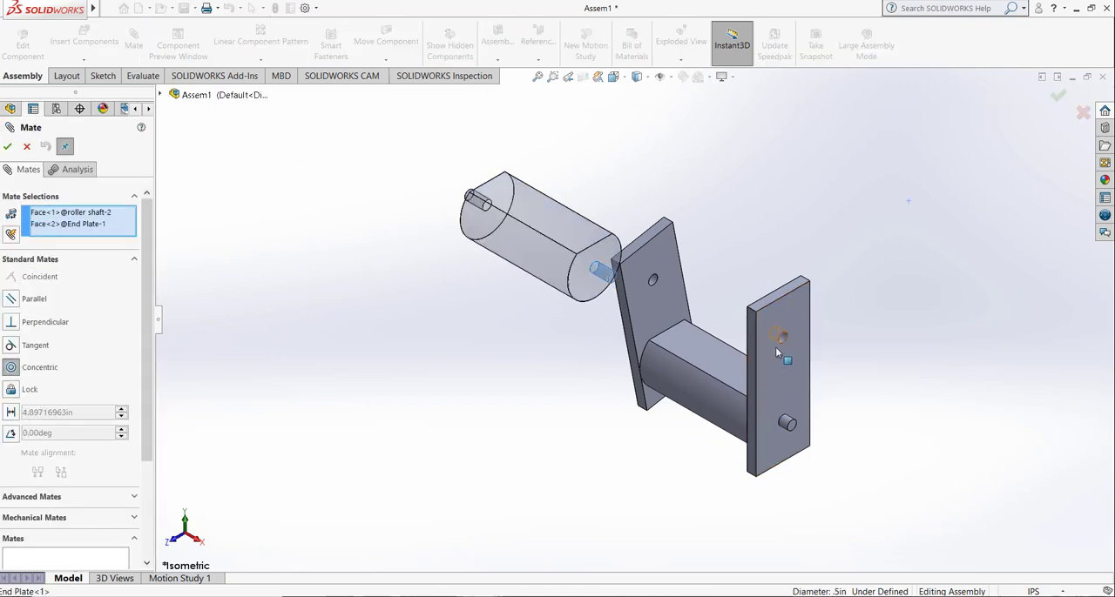
{"action": "left_click", "coordinate": [859, 485]}
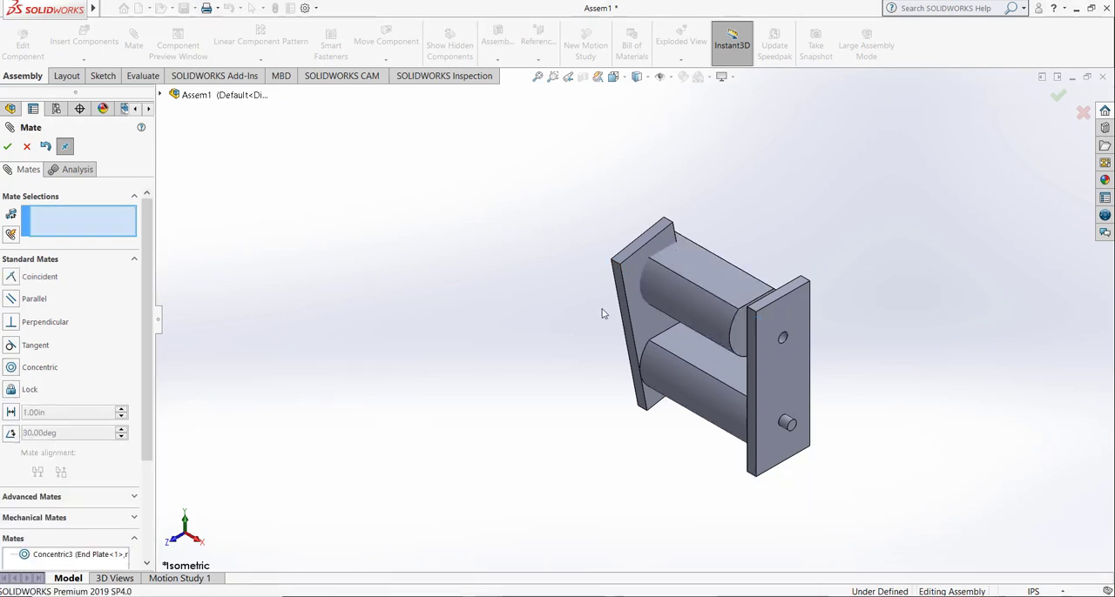
Step: Swing the second End Plate clear of the new roller and mate its upper hole concentric with the roller's opposite end stub
{"action": "key", "text": "Right"}
{"action": "key", "text": "Right"}
{"action": "key", "text": "Right"}
{"action": "key", "text": "Right"}
{"action": "key", "text": "Right"}
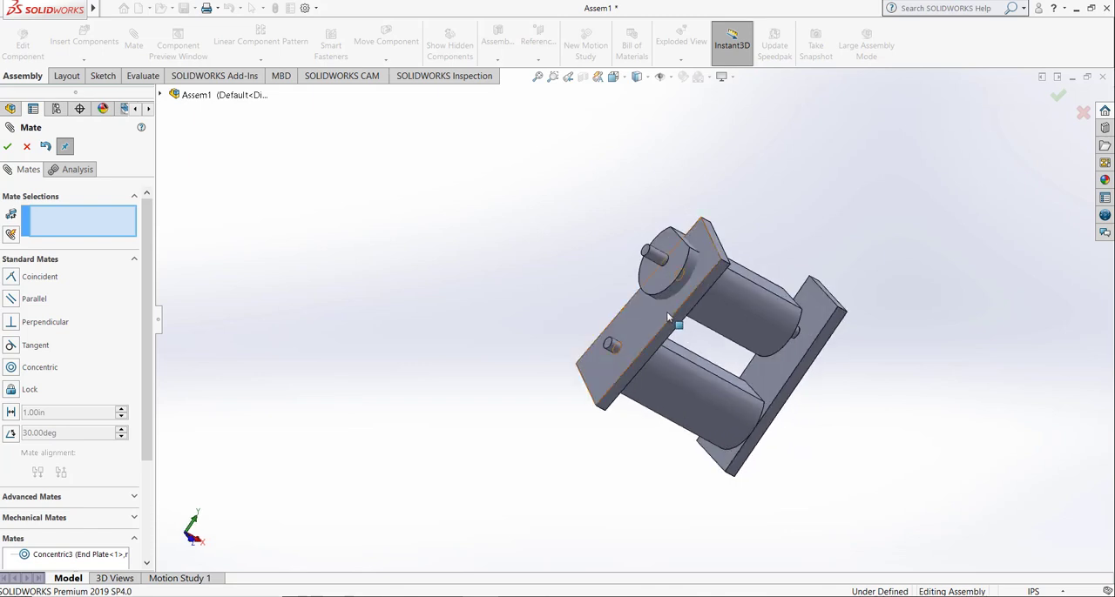
{"action": "left_click_drag", "start_coordinate": [675, 326], "coordinate": [662, 377]}
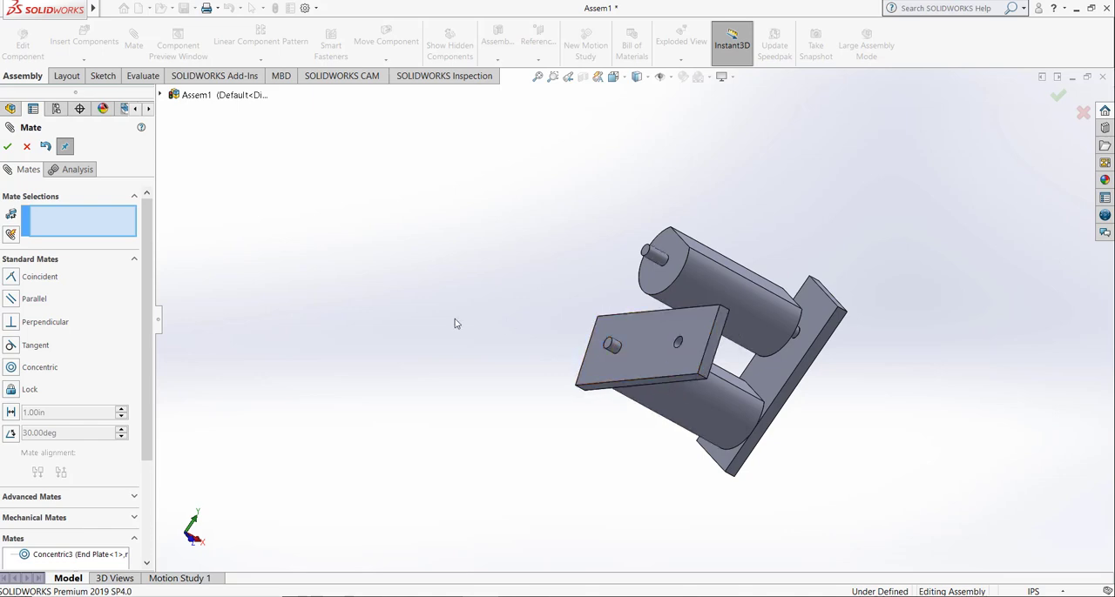
{"action": "left_click", "coordinate": [657, 260]}
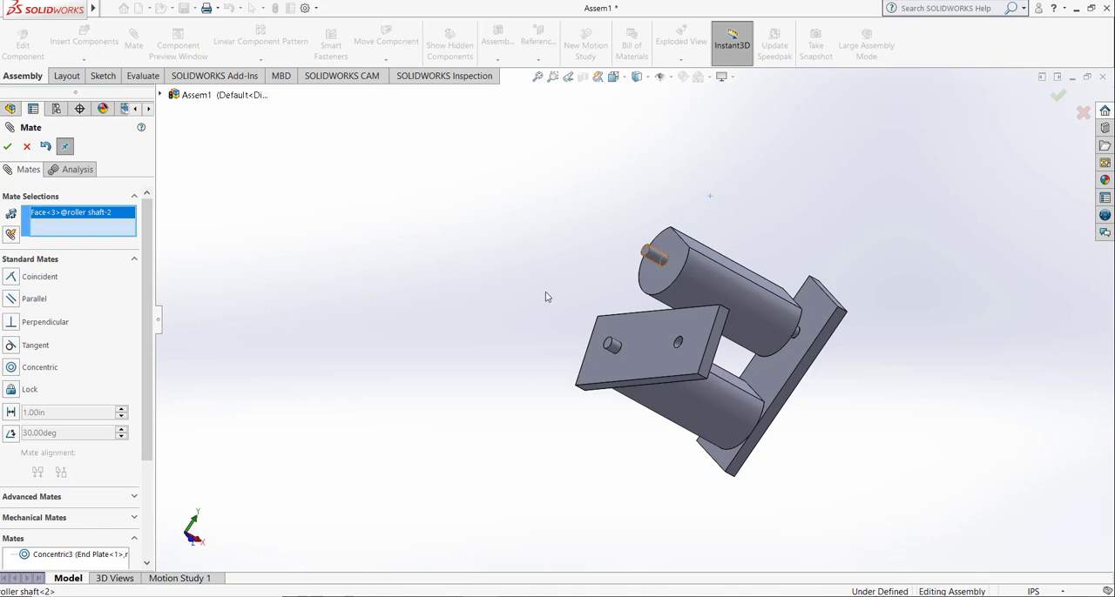
{"action": "left_click", "coordinate": [678, 346]}
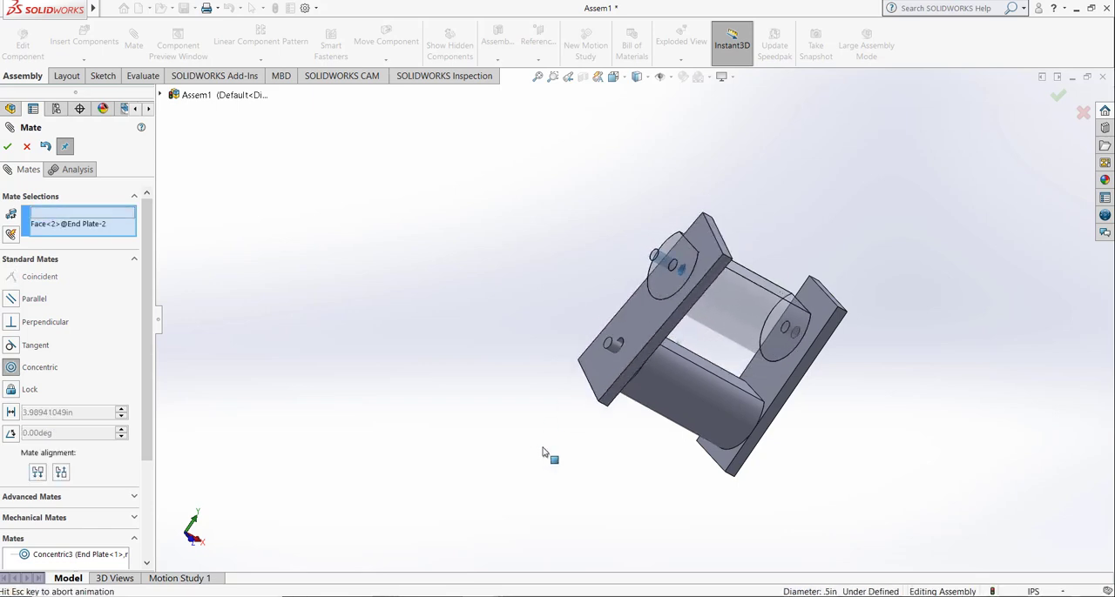
{"action": "left_click", "coordinate": [526, 468]}
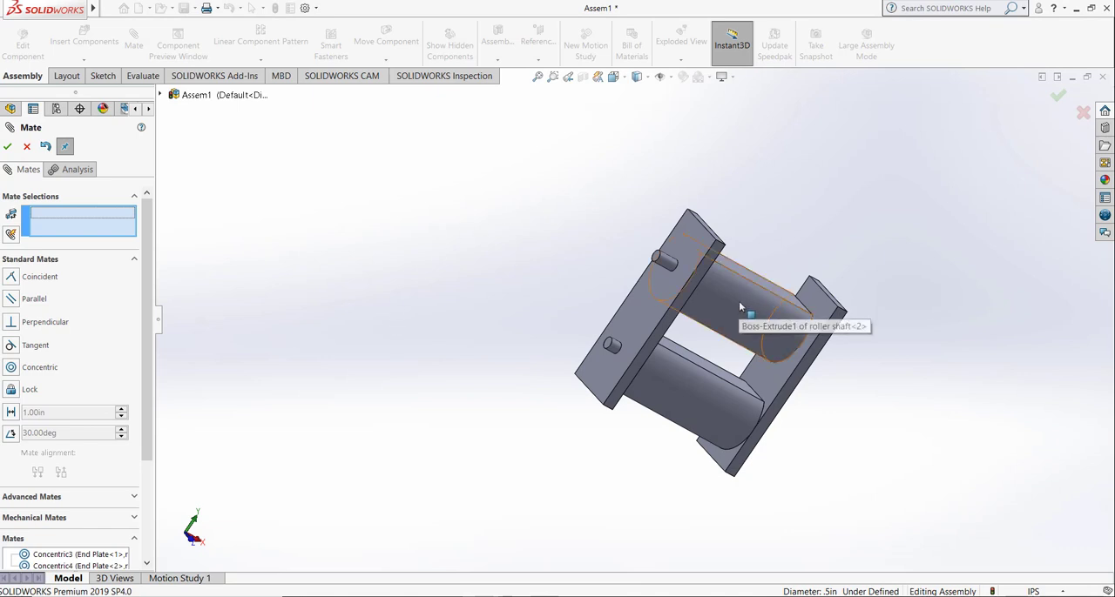
Step: Pull the second roller out of the plates and mate its far end face coincident with the second End Plate's inner face
{"action": "left_click_drag", "start_coordinate": [741, 302], "coordinate": [719, 324]}
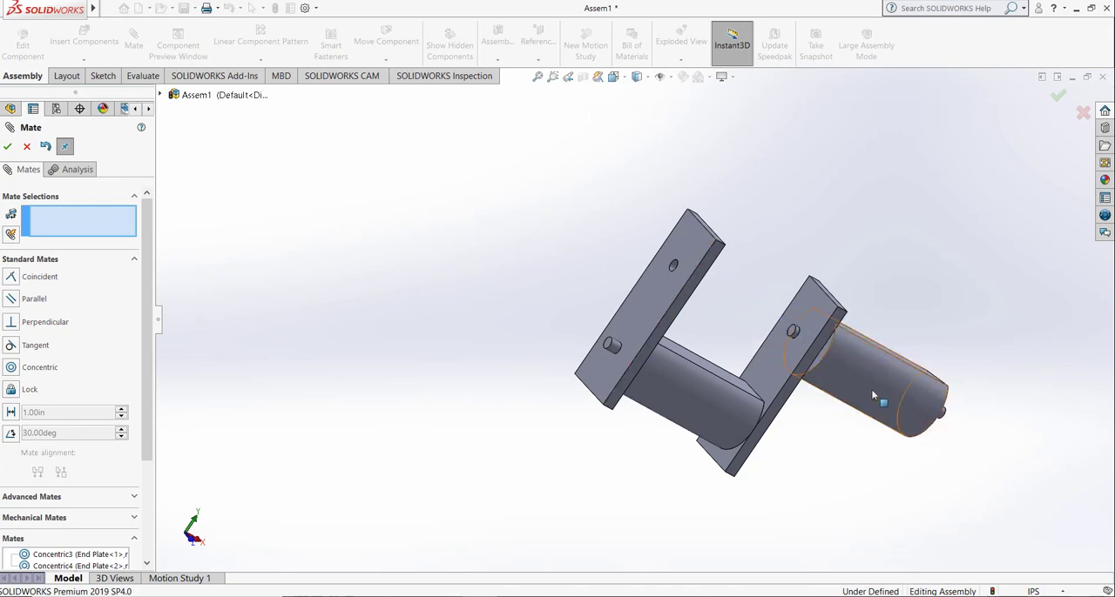
{"action": "left_click_drag", "start_coordinate": [870, 389], "coordinate": [840, 376]}
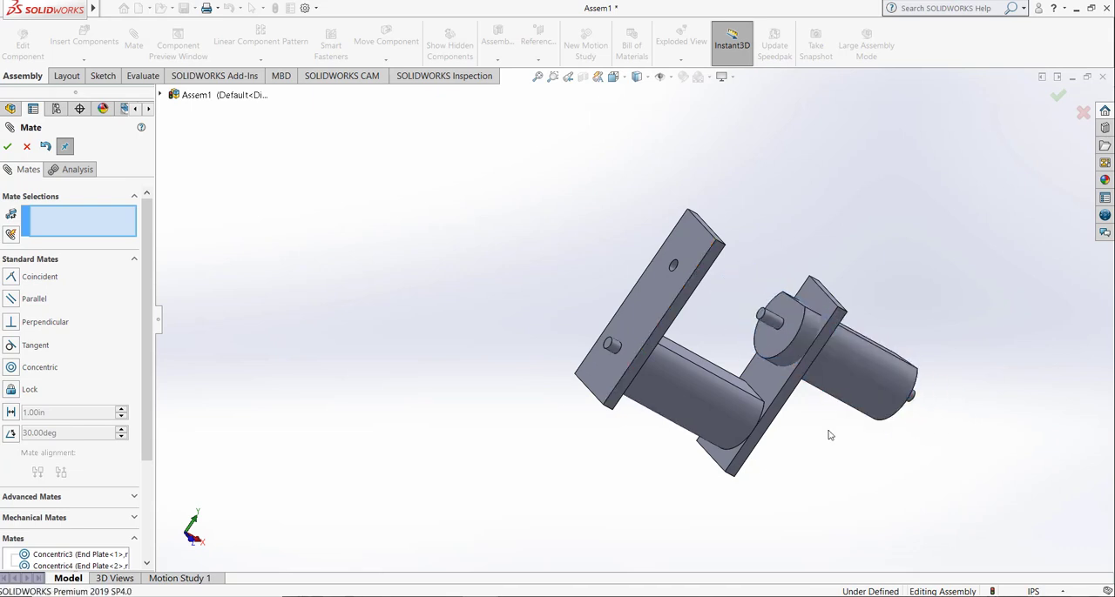
{"action": "left_click", "coordinate": [771, 344]}
{"action": "key", "text": "ctrl+7"}
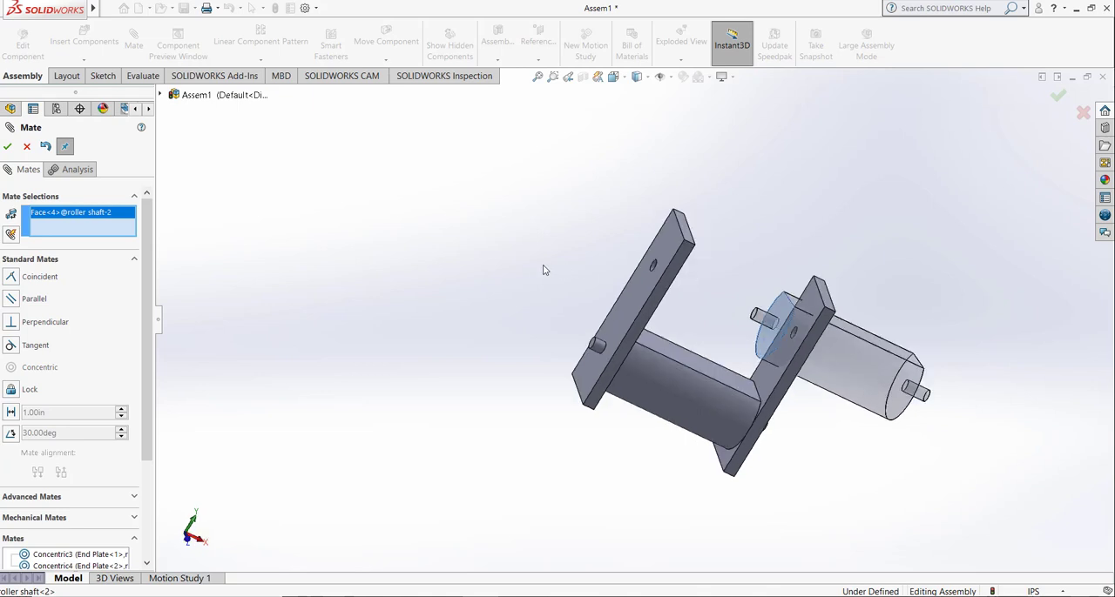
{"action": "left_click", "coordinate": [642, 303]}
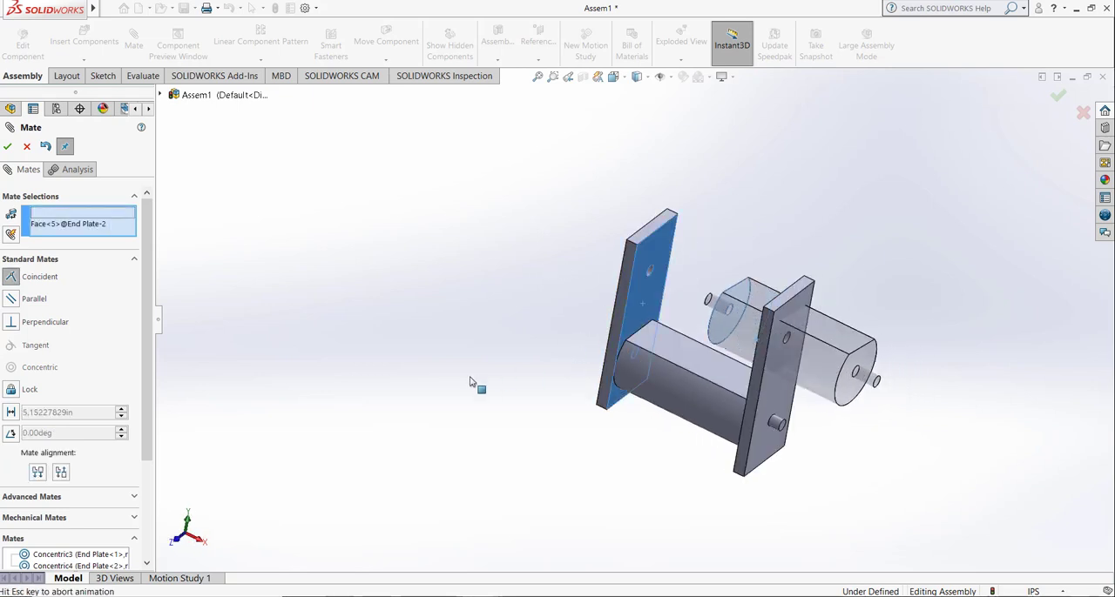
{"action": "left_click", "coordinate": [455, 398]}
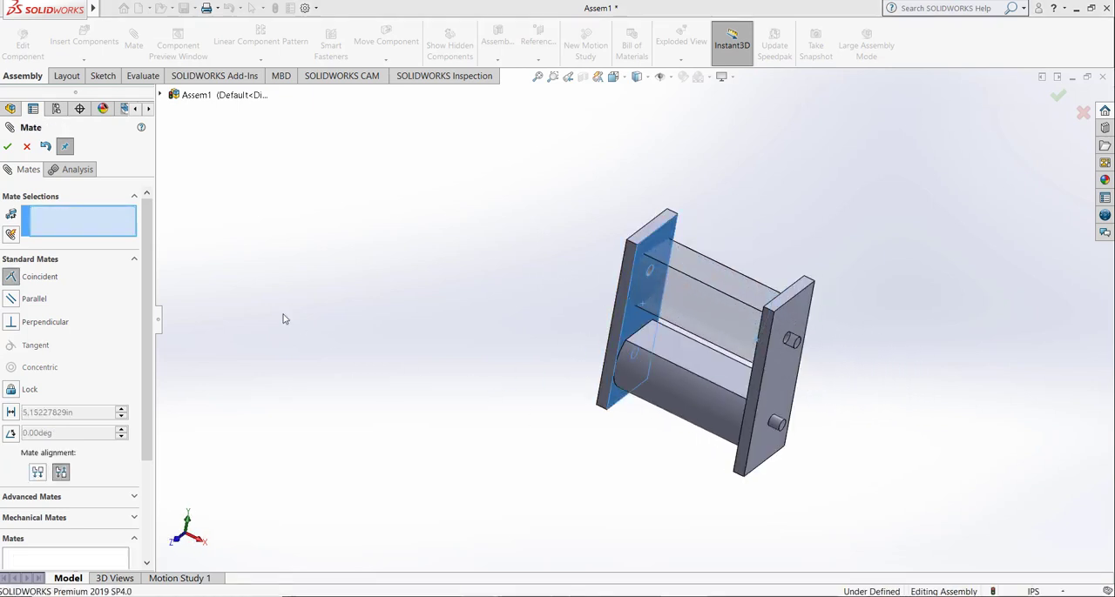
{"action": "key", "text": "Escape"}
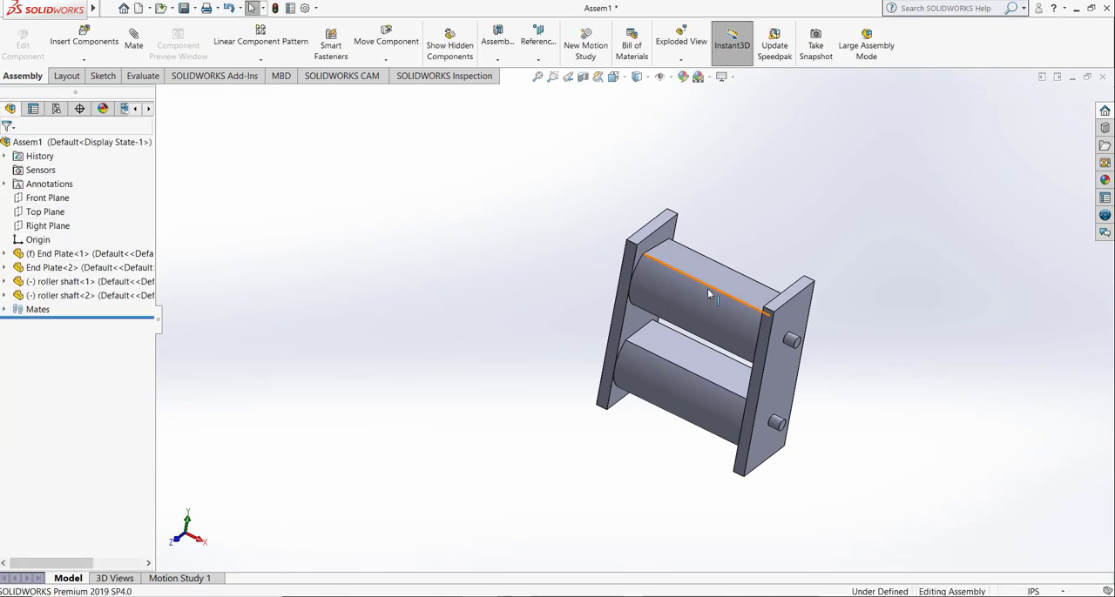
Step: Turn the upper roller about its axis until its flat side faces the back of the assembly
{"action": "left_click_drag", "start_coordinate": [707, 286], "coordinate": [645, 161]}
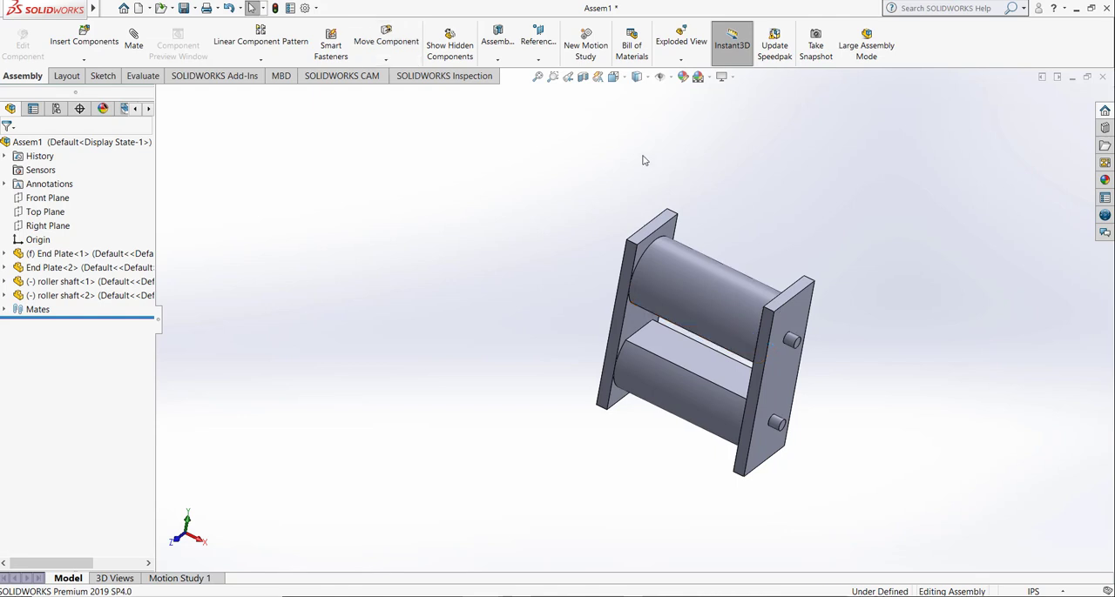
{"action": "left_click", "coordinate": [708, 294]}
{"action": "left_click_drag", "start_coordinate": [803, 157], "coordinate": [683, 321]}
{"action": "left_click_drag", "start_coordinate": [680, 321], "coordinate": [592, 110]}
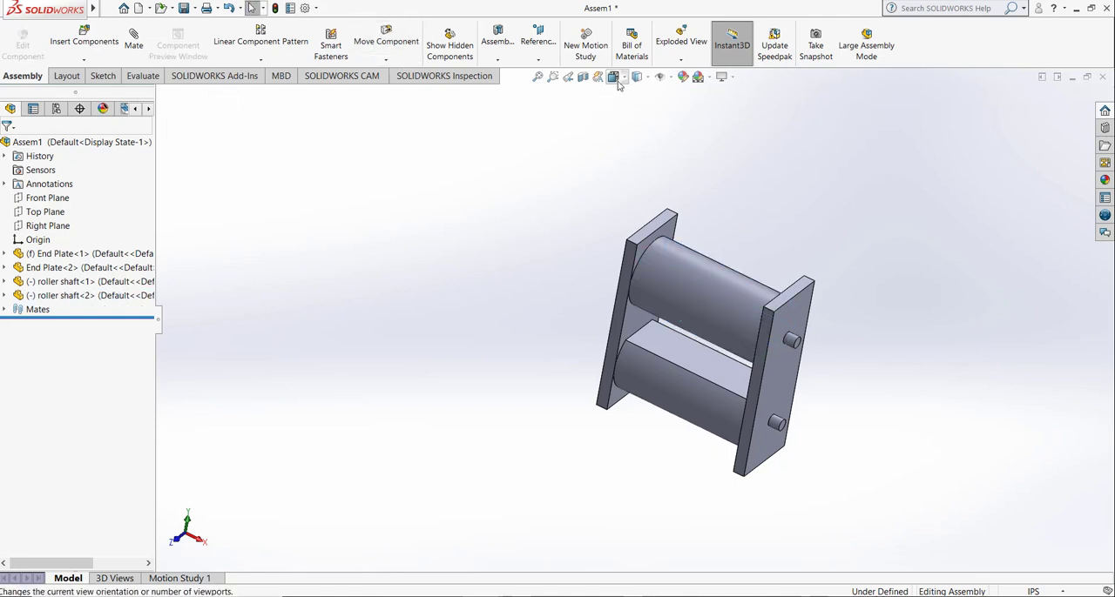
Step: Apply a parallel mate between the lower roller's flat face and the narrow rear side face of the second End Plate
{"action": "left_click", "coordinate": [613, 77]}
{"action": "left_click", "coordinate": [676, 106]}
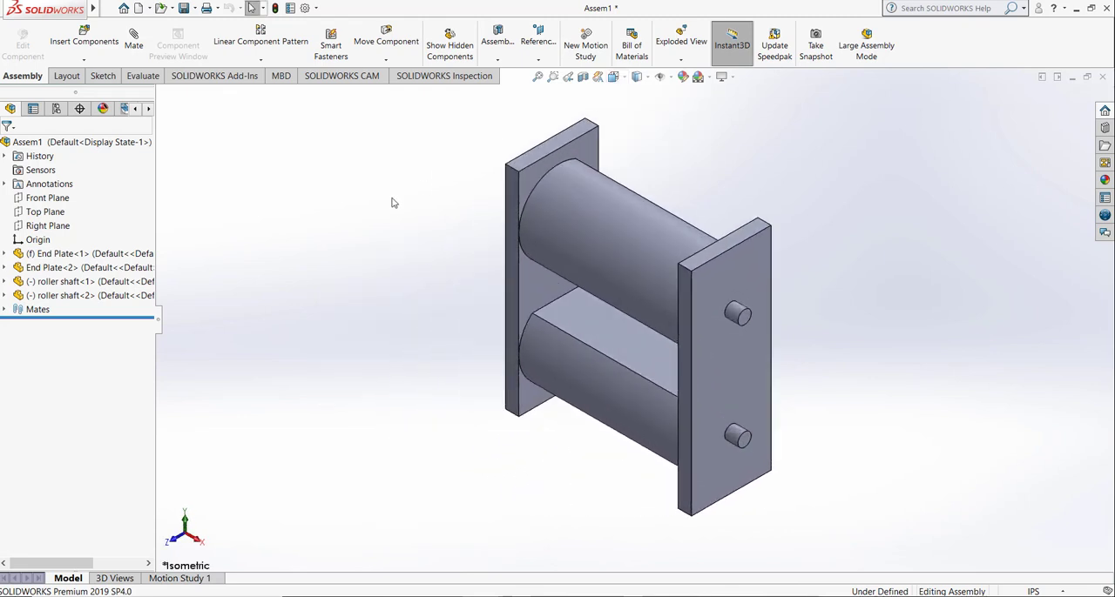
{"action": "left_click", "coordinate": [134, 45]}
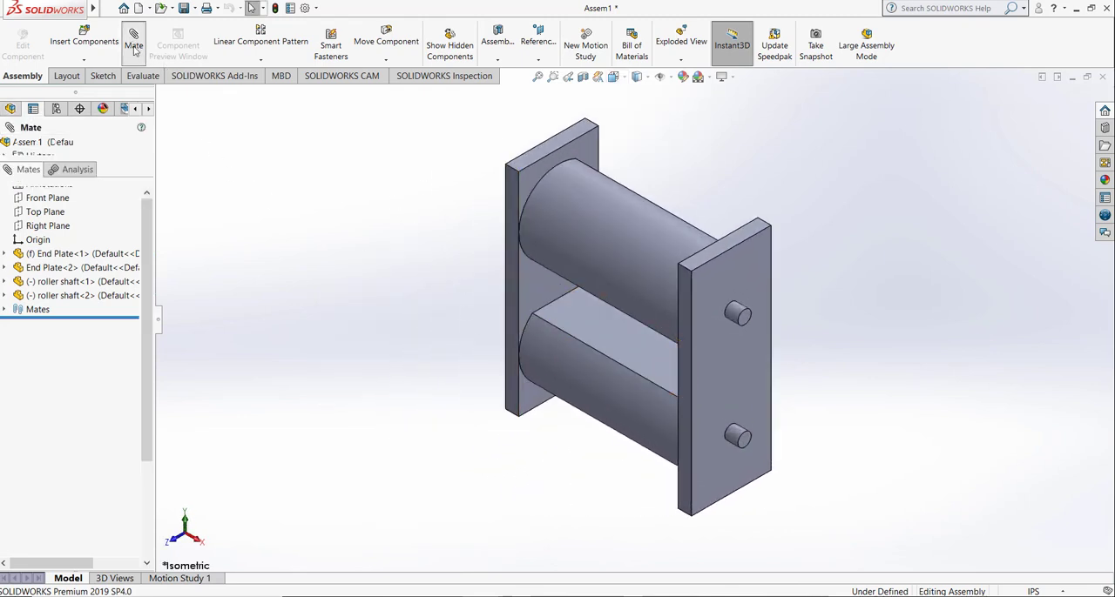
{"action": "left_click", "coordinate": [590, 328]}
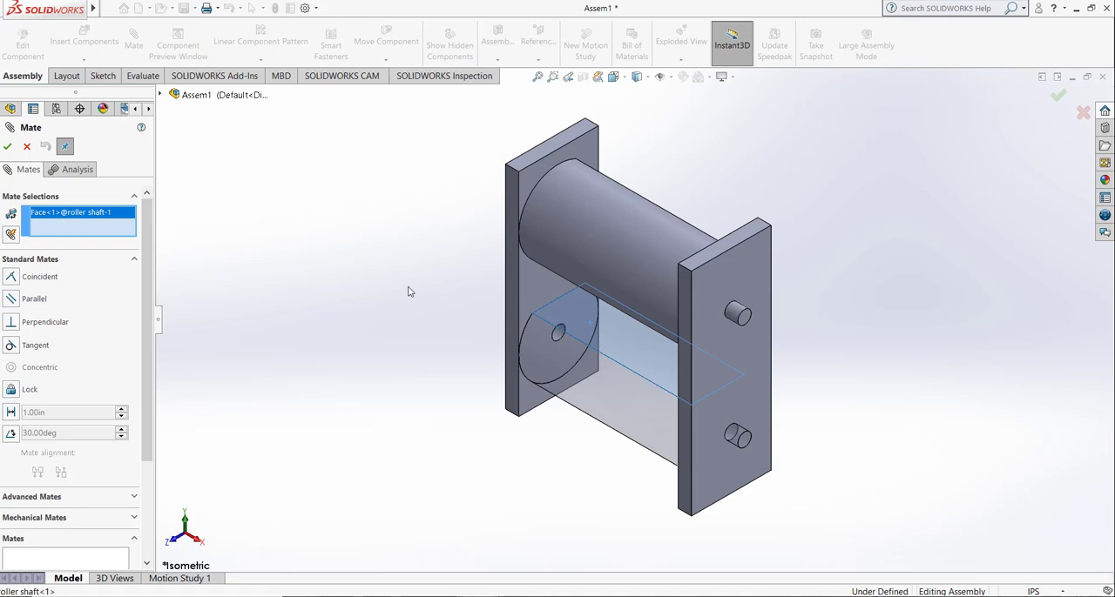
{"action": "key", "text": "Left"}
{"action": "key", "text": "Left"}
{"action": "key", "text": "Left"}
{"action": "key", "text": "Left"}
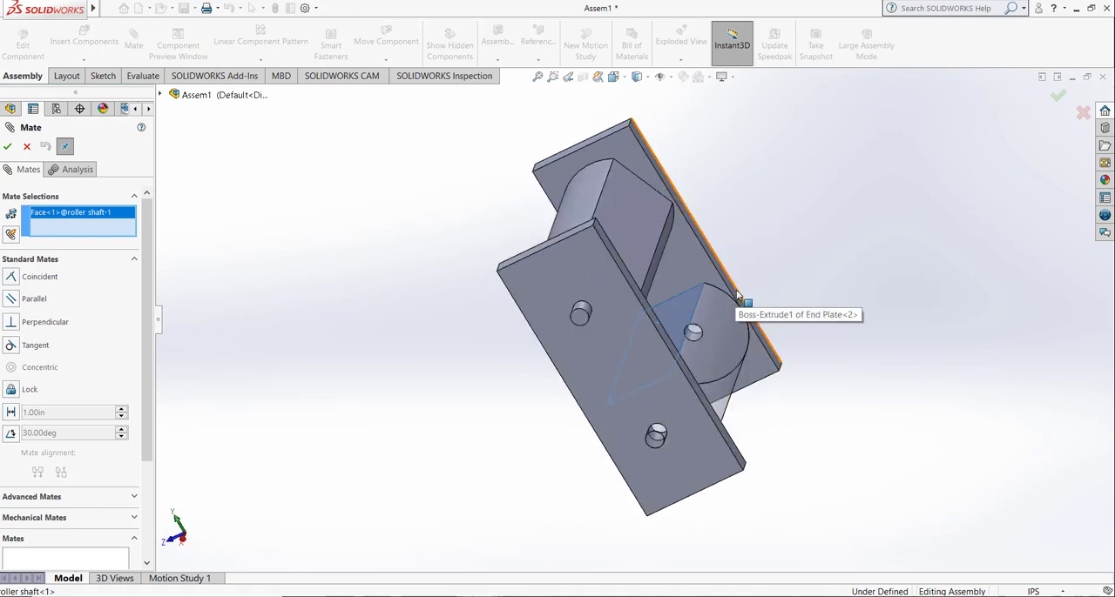
{"action": "left_click", "coordinate": [737, 294]}
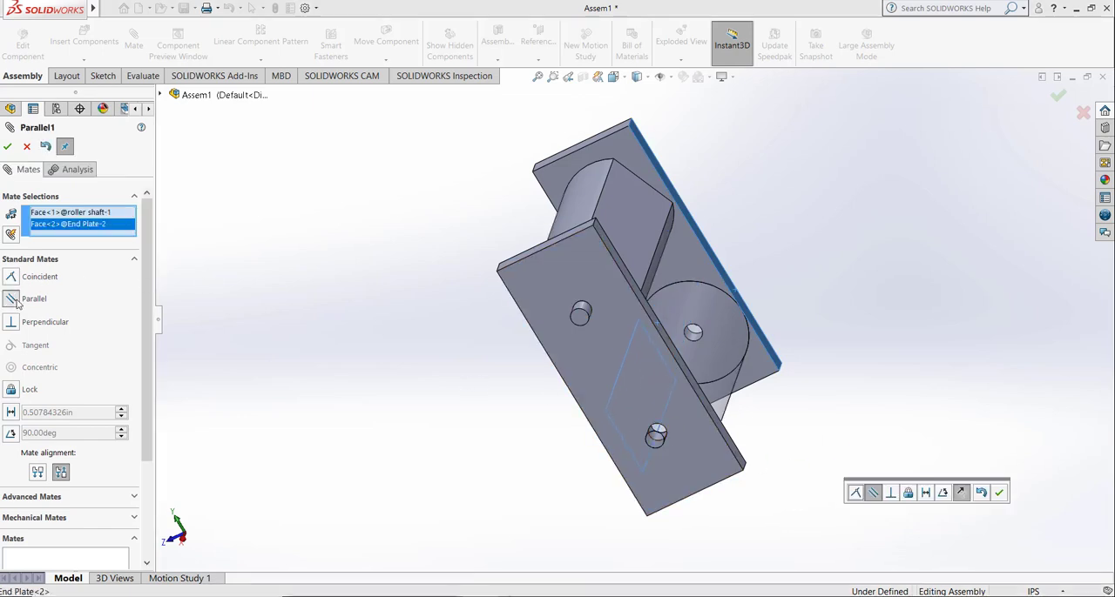
{"action": "left_click", "coordinate": [613, 76]}
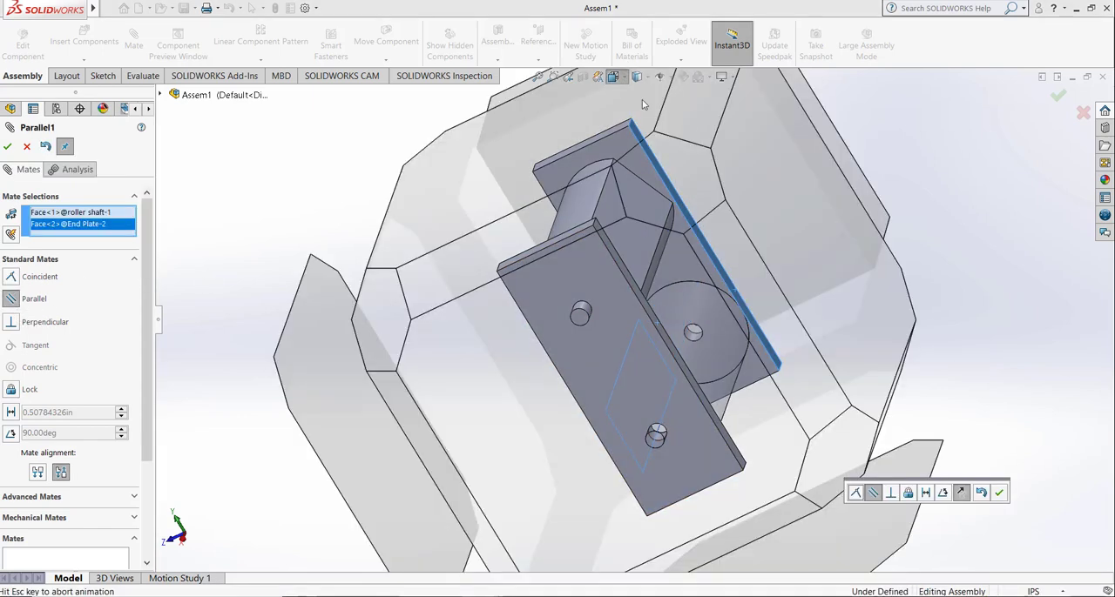
{"action": "left_click", "coordinate": [683, 111]}
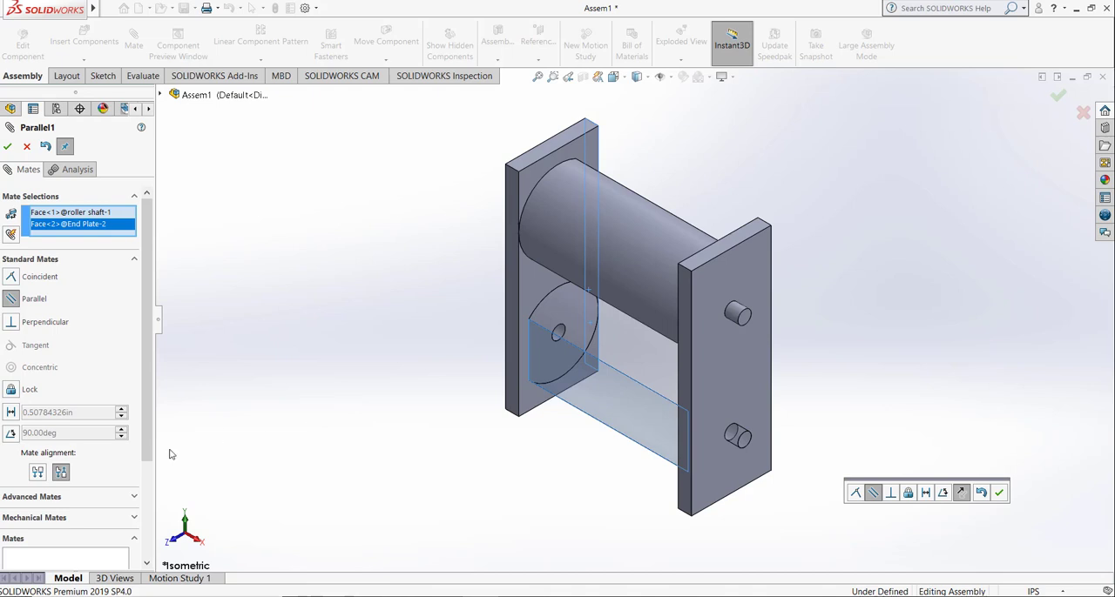
Step: Flip the parallel mate's alignment so the lower roller's flat faces the rear, accept the mate and select the lower roller
{"action": "left_click", "coordinate": [38, 472]}
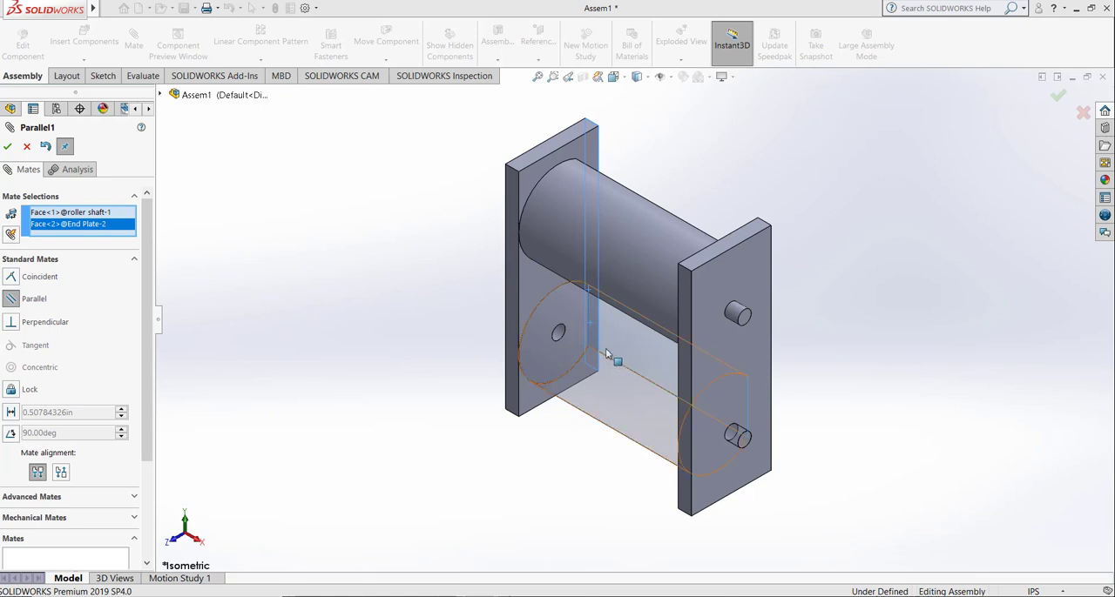
{"action": "left_click", "coordinate": [9, 147]}
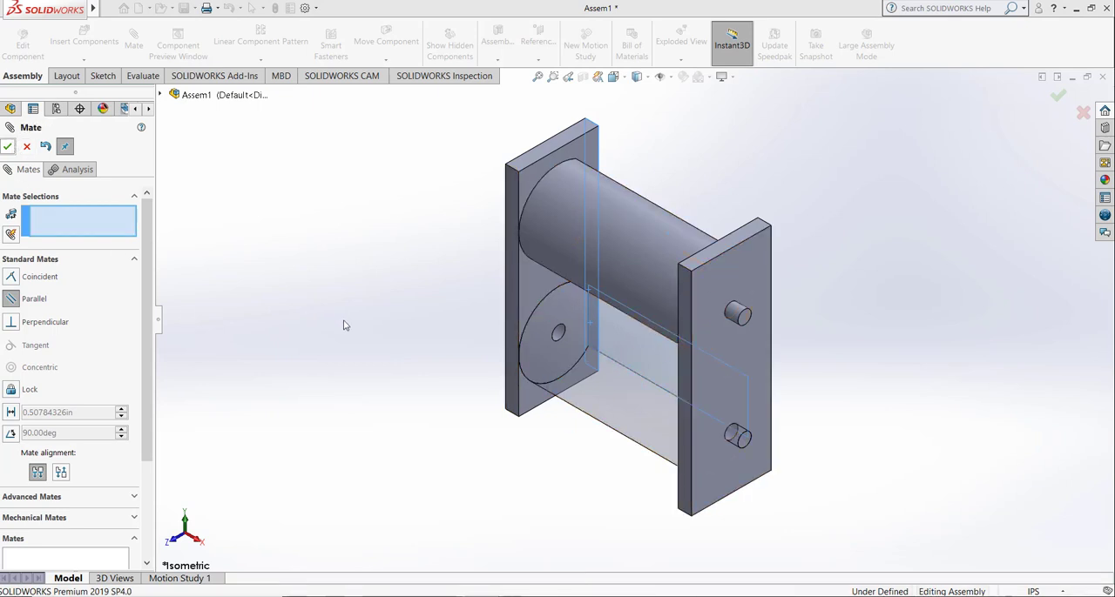
{"action": "left_click", "coordinate": [8, 146]}
{"action": "left_click", "coordinate": [620, 402]}
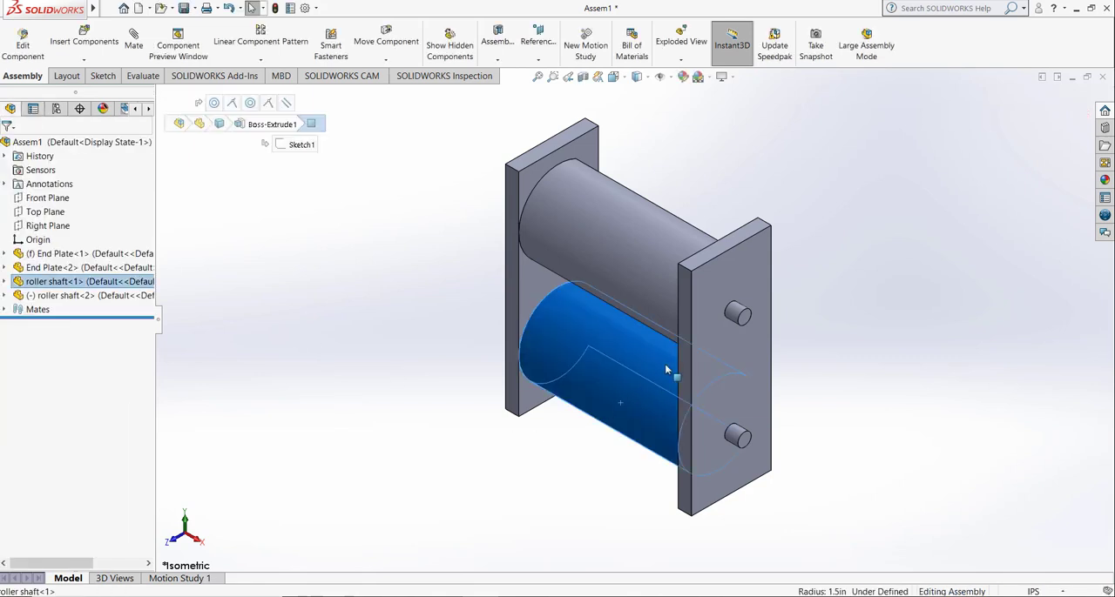
Step: Try to move the lower roller, and turn the upper roller about its axis until its flat side faces the front of the assembly
{"action": "left_click_drag", "start_coordinate": [667, 370], "coordinate": [587, 454]}
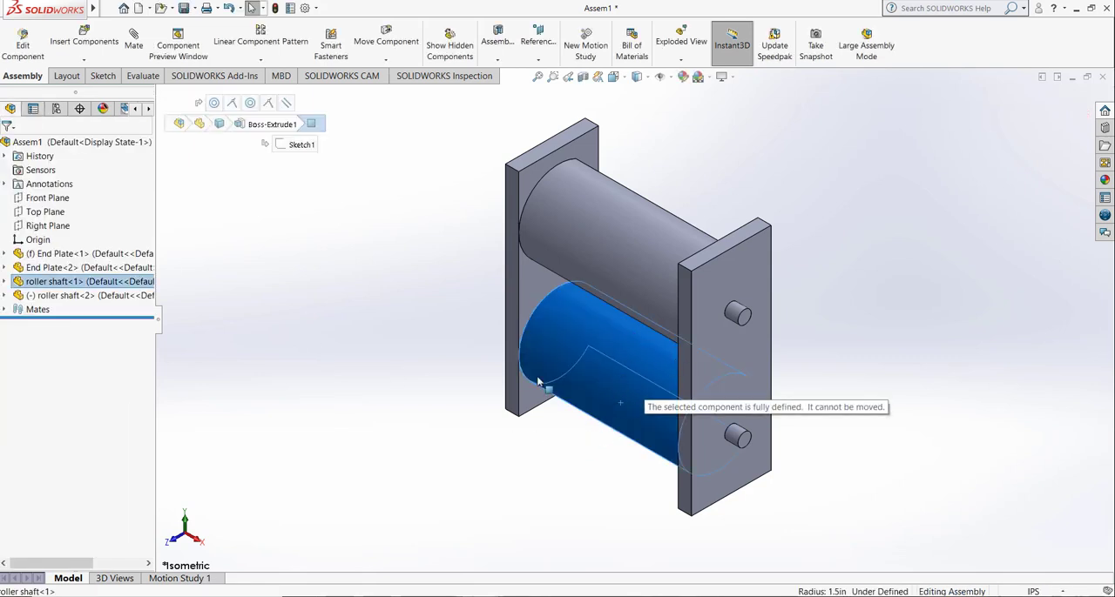
{"action": "left_click", "coordinate": [366, 379]}
{"action": "left_click_drag", "start_coordinate": [563, 250], "coordinate": [702, 142]}
{"action": "key", "text": "Escape"}
{"action": "left_click", "coordinate": [692, 130]}
{"action": "left_click_drag", "start_coordinate": [599, 193], "coordinate": [544, 450]}
{"action": "left_click", "coordinate": [406, 483]}
{"action": "left_click_drag", "start_coordinate": [601, 215], "coordinate": [583, 316]}
{"action": "left_click", "coordinate": [377, 214]}
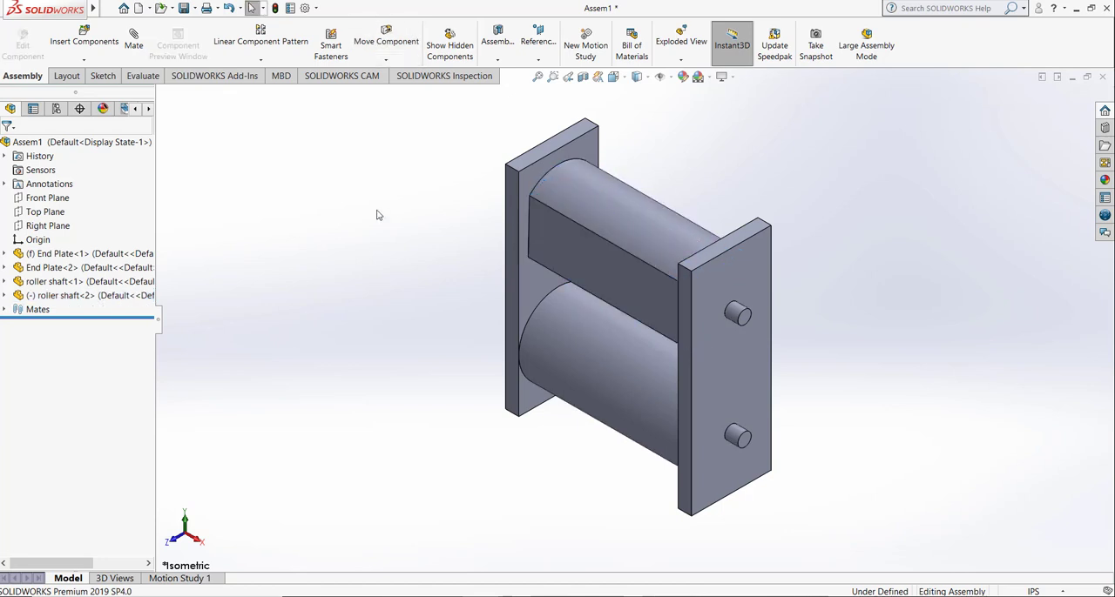
Step: Save the assembly as Plate Roller Shaft Assembly in the roller shaft folder
{"action": "left_click", "coordinate": [536, 79]}
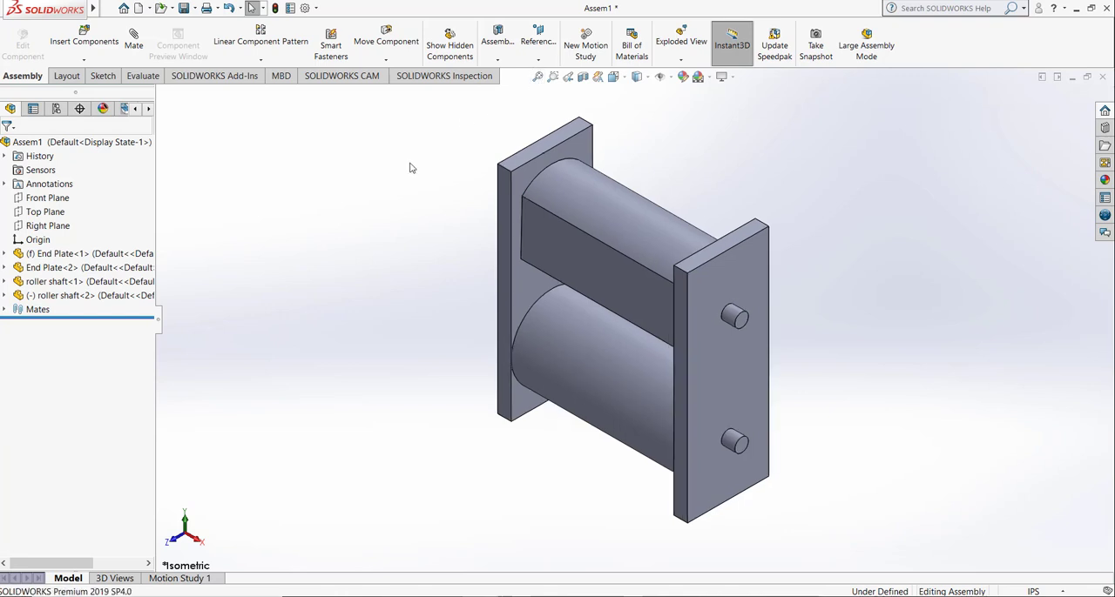
{"action": "left_click", "coordinate": [181, 10]}
{"action": "left_click", "coordinate": [488, 252]}
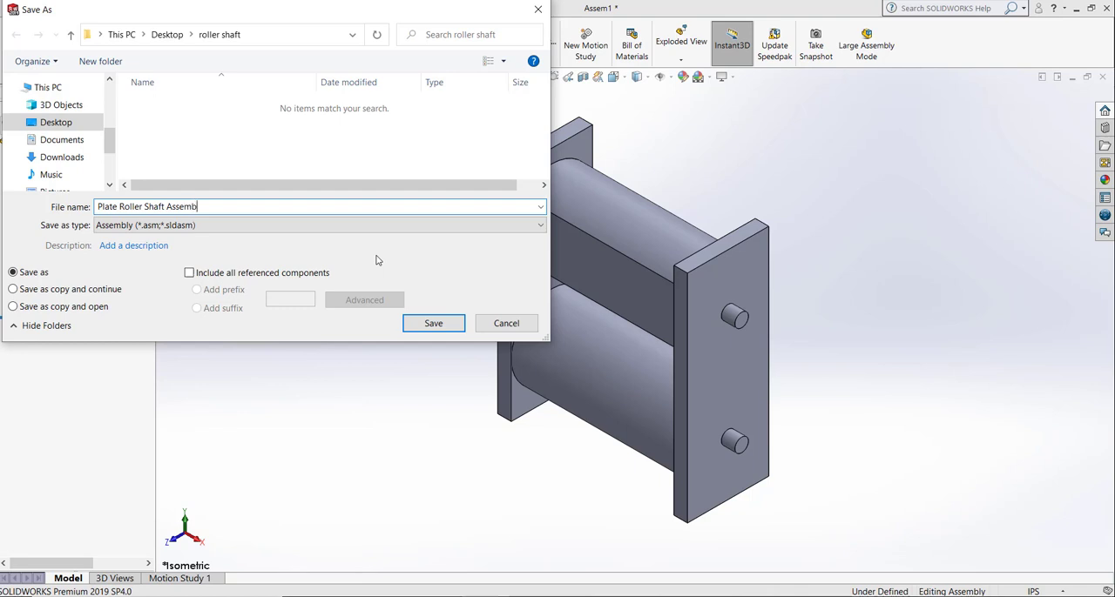
{"action": "key", "text": "Return"}
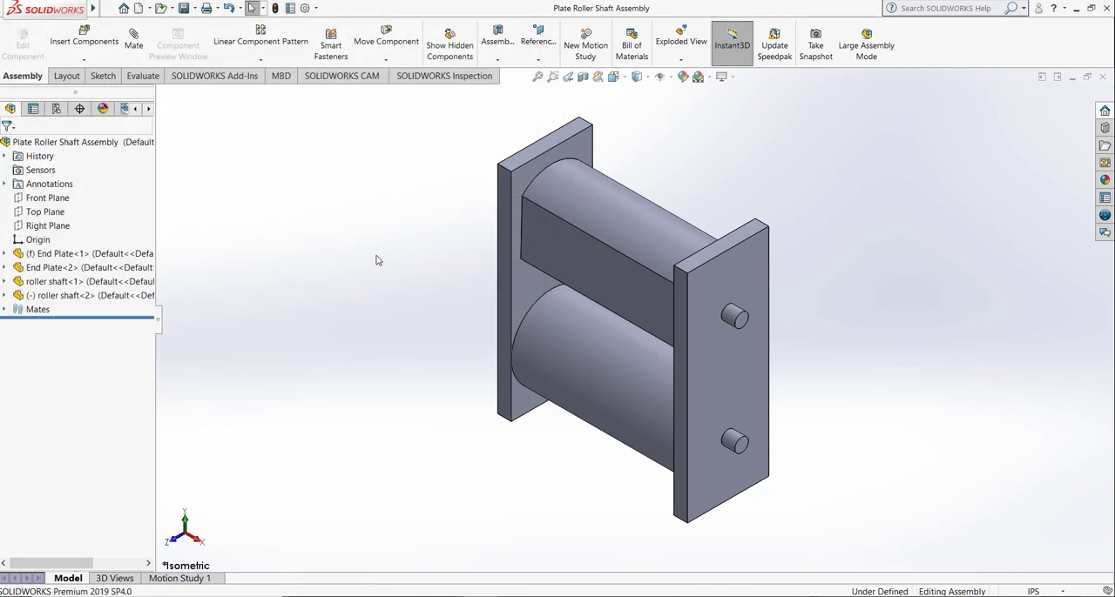
Step: Create a drawing from the assembly on a B (ANSI) Landscape sheet with the sheet format displayed
{"action": "left_click", "coordinate": [149, 8]}
{"action": "left_click", "coordinate": [217, 39]}
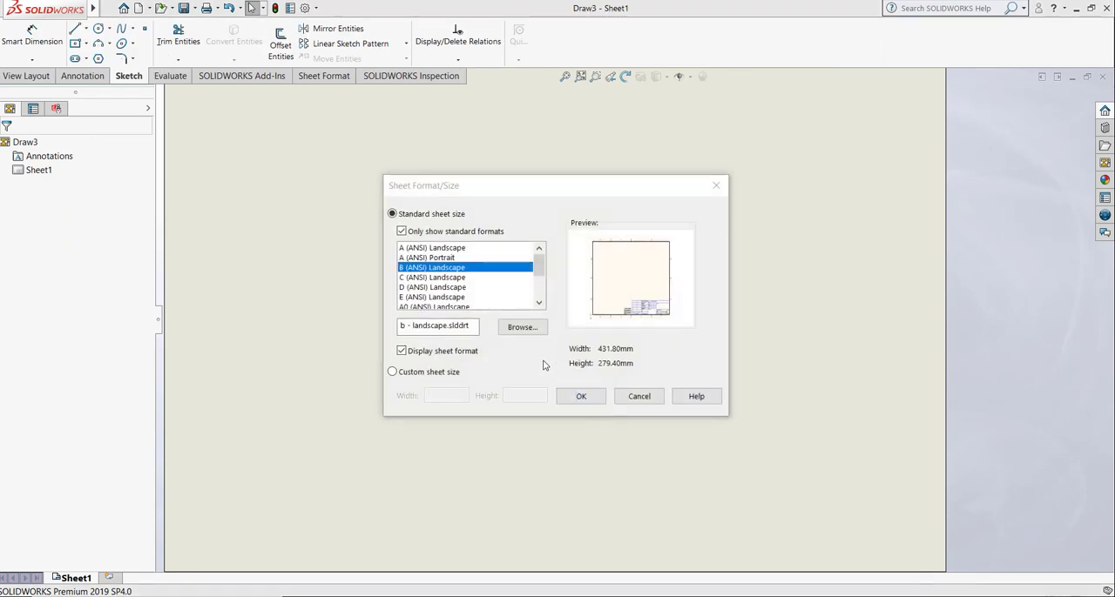
{"action": "left_click", "coordinate": [584, 397]}
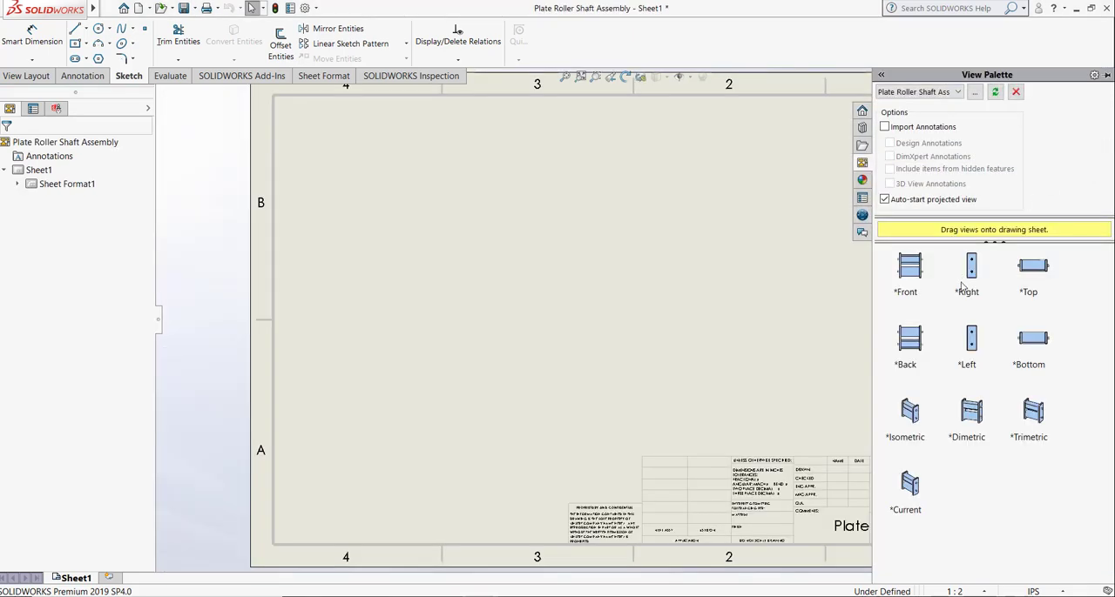
Step: Place the assembly's front view on the sheet and add an isometric projected view from it
{"action": "left_click", "coordinate": [908, 271]}
{"action": "left_click_drag", "start_coordinate": [908, 274], "coordinate": [496, 339]}
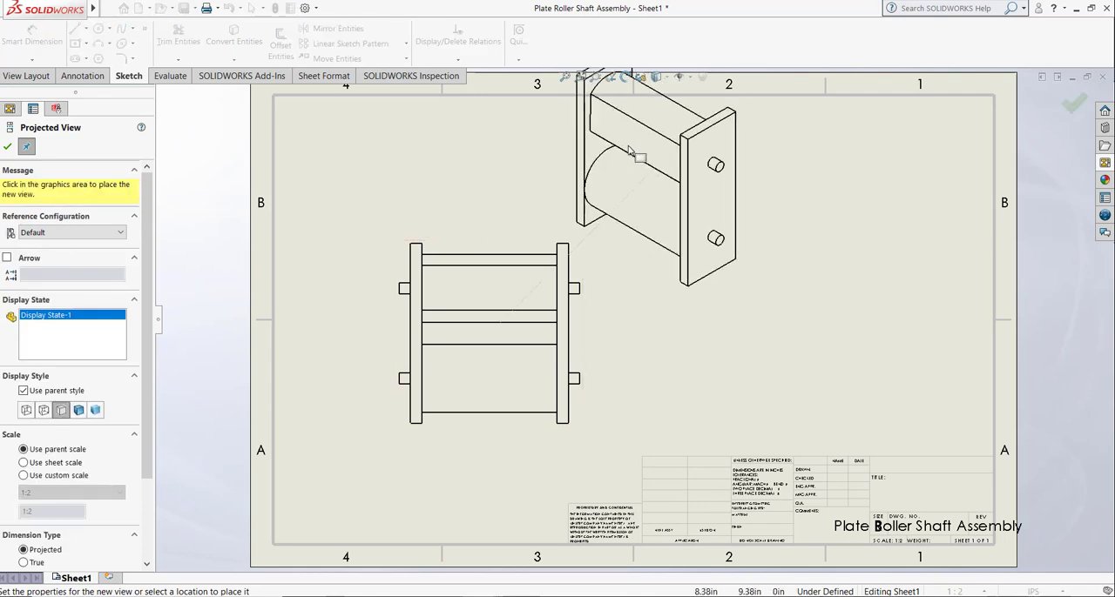
{"action": "key", "text": "Escape"}
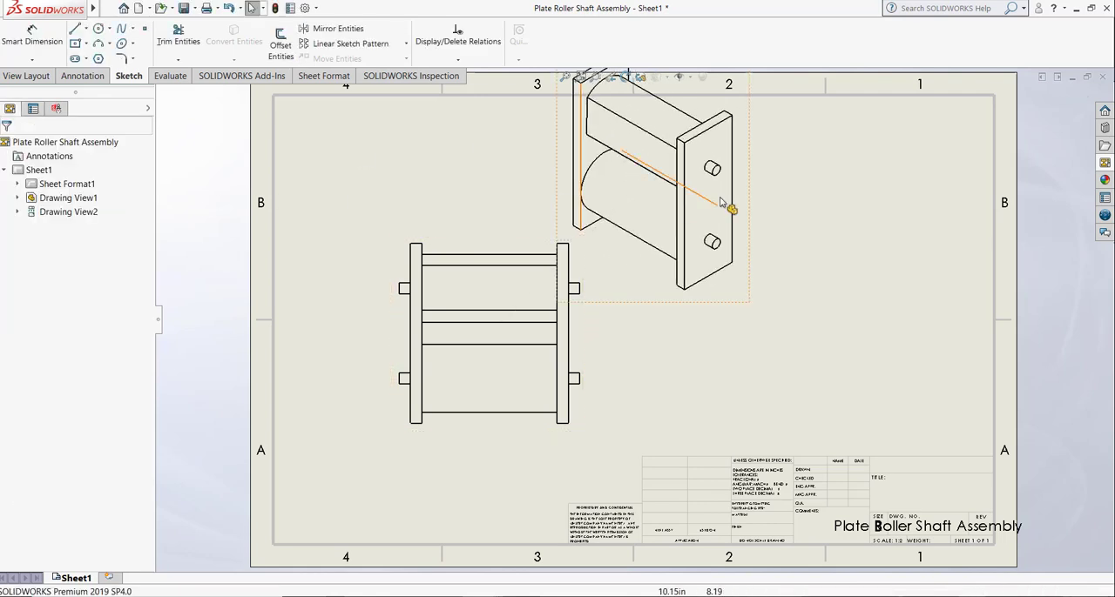
Step: Move the isometric view to the right side of the sheet and set its display style to Shaded With Edges
{"action": "mouse_move", "coordinate": [1026, 308]}
{"action": "left_mouse_down"}
{"action": "mouse_move", "coordinate": [985, 276]}
{"action": "mouse_move", "coordinate": [978, 294]}
{"action": "left_mouse_up"}
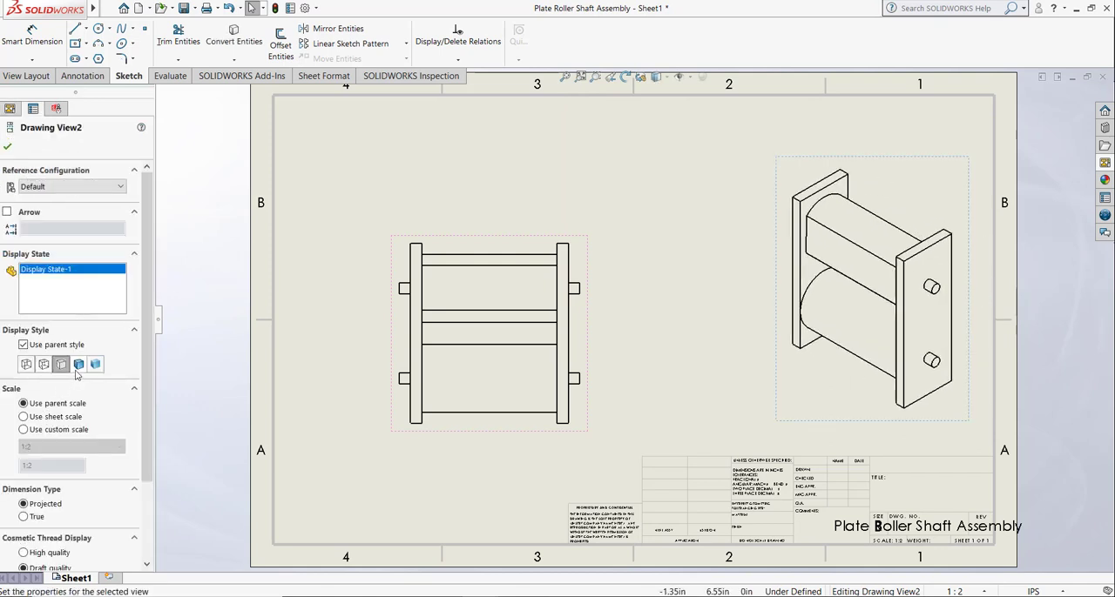
{"action": "left_click", "coordinate": [79, 365]}
{"action": "left_click", "coordinate": [610, 303]}
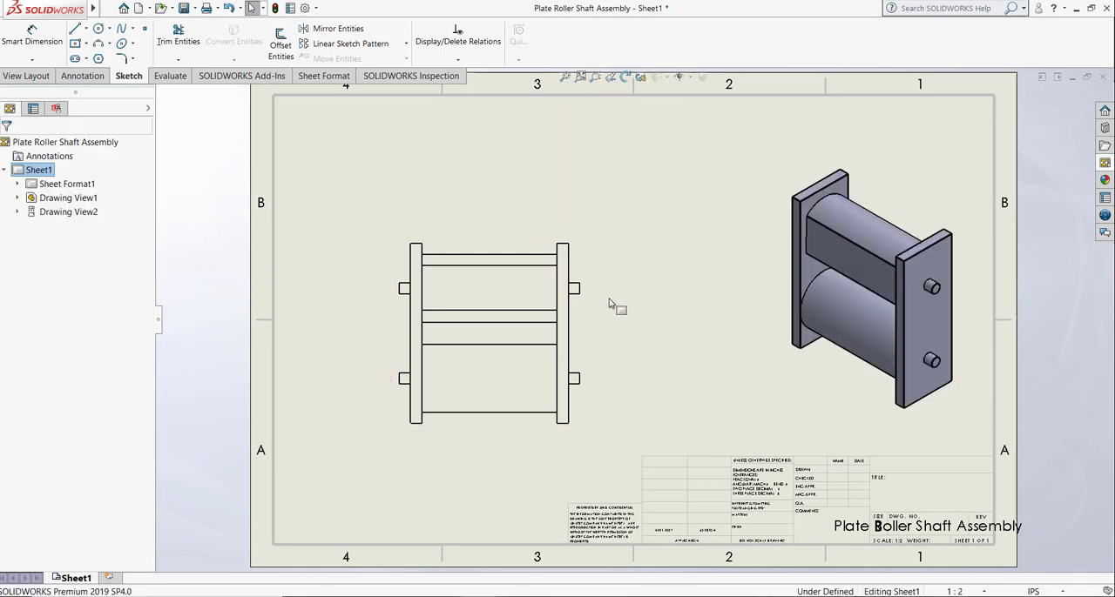
Step: Edit the sheet format, narrowing the drawing-name note in the title block and setting its font size to 10
{"action": "right_click", "coordinate": [688, 315]}
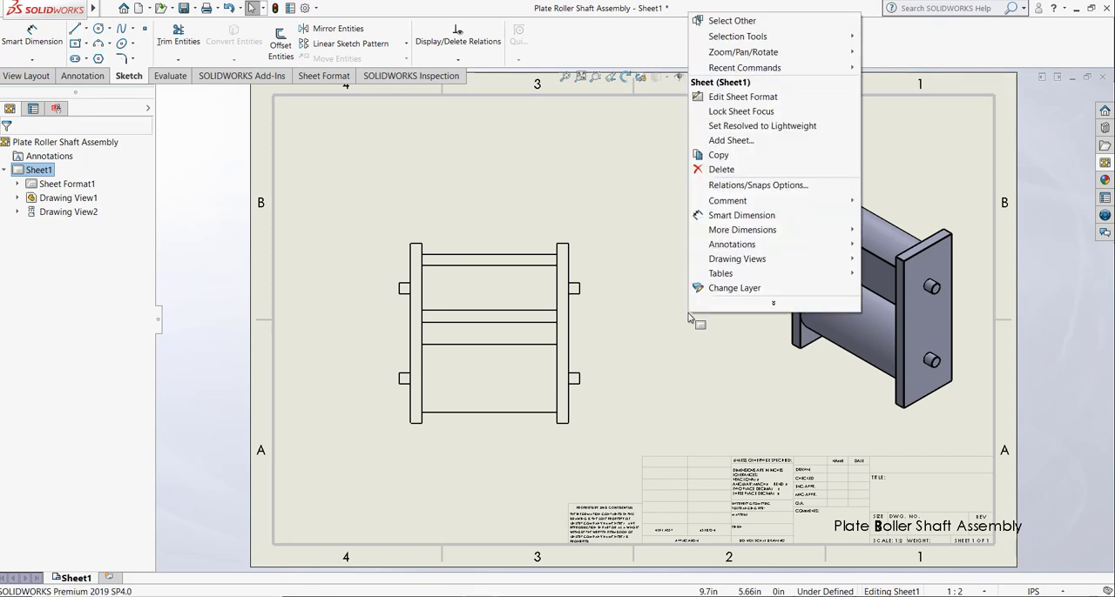
{"action": "left_click", "coordinate": [741, 96]}
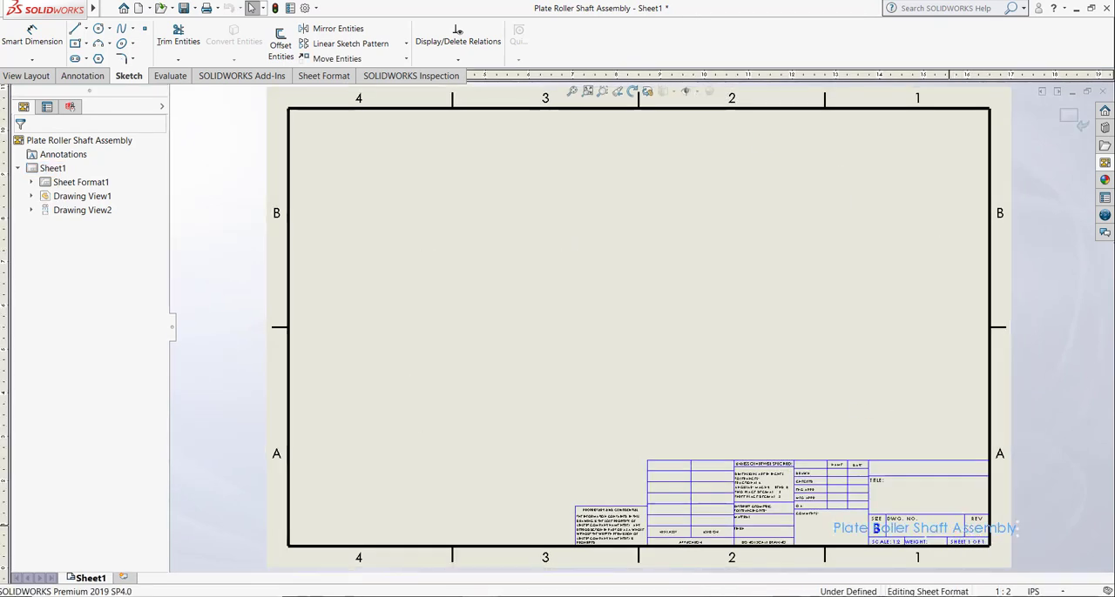
{"action": "double_click", "coordinate": [876, 529]}
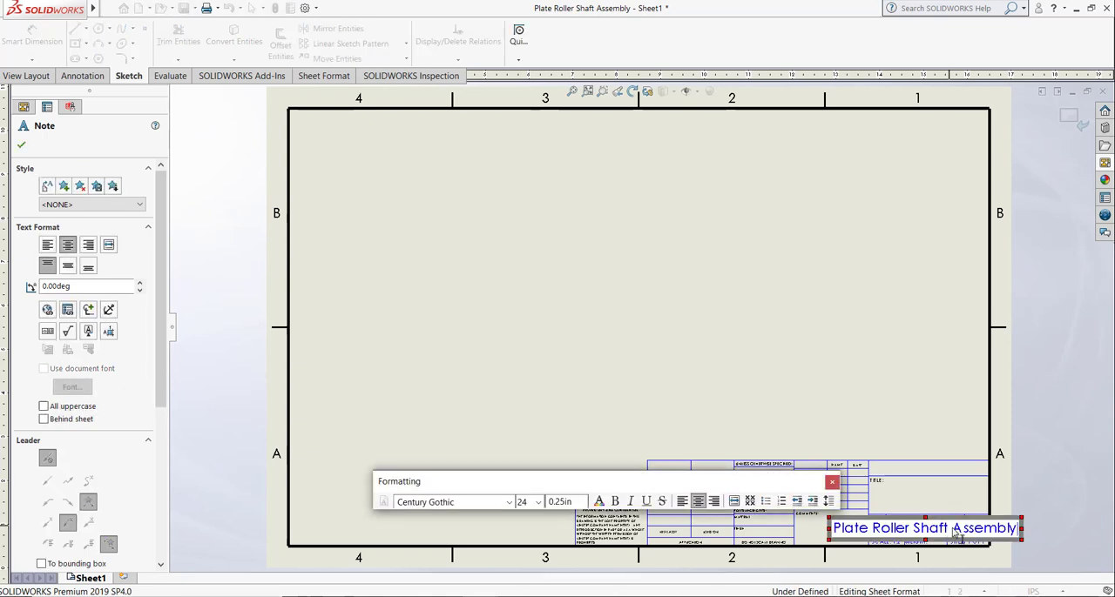
{"action": "key", "text": "ctrl+a"}
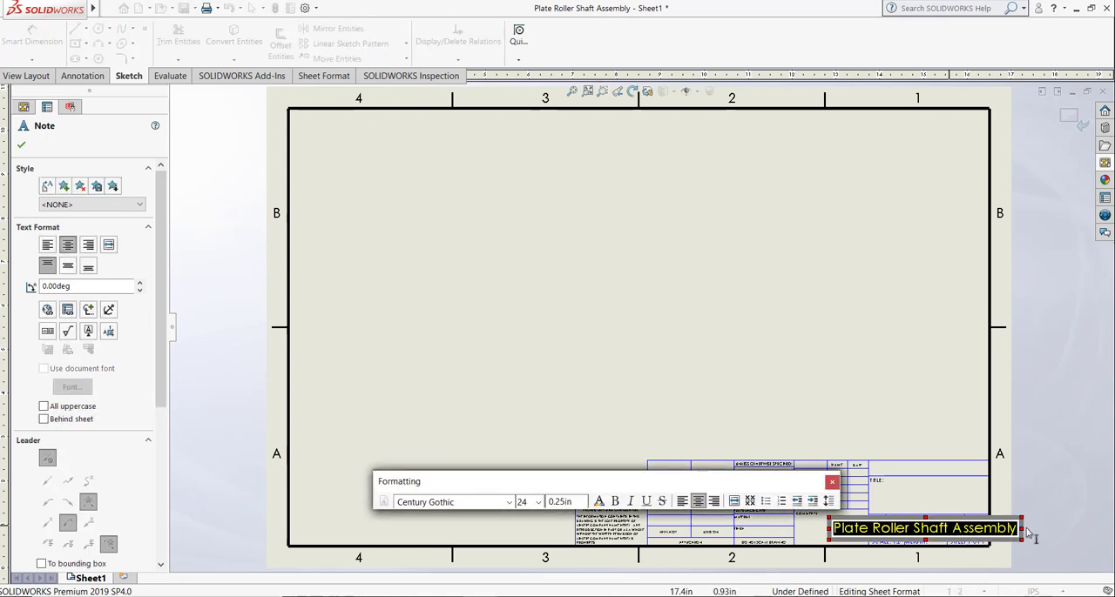
{"action": "left_click_drag", "start_coordinate": [1024, 528], "coordinate": [961, 541]}
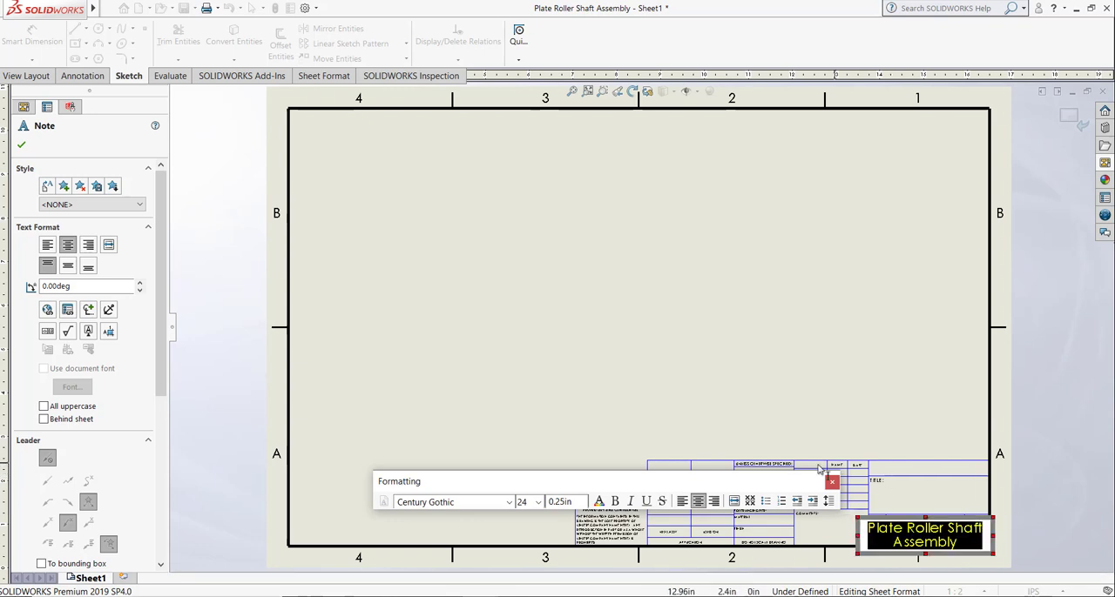
{"action": "left_click", "coordinate": [539, 503]}
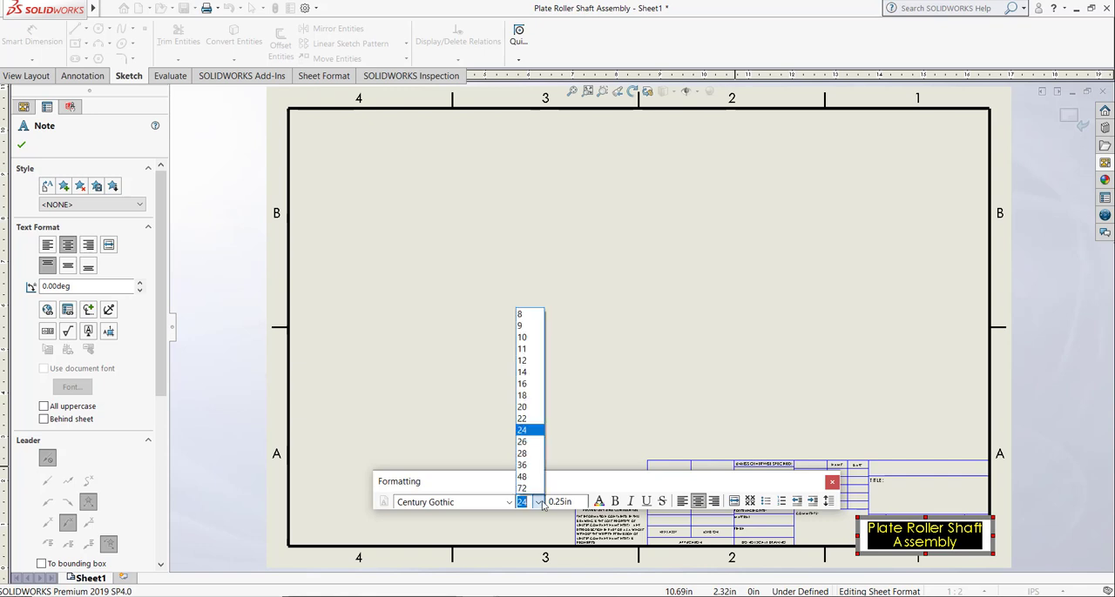
{"action": "left_click", "coordinate": [526, 349]}
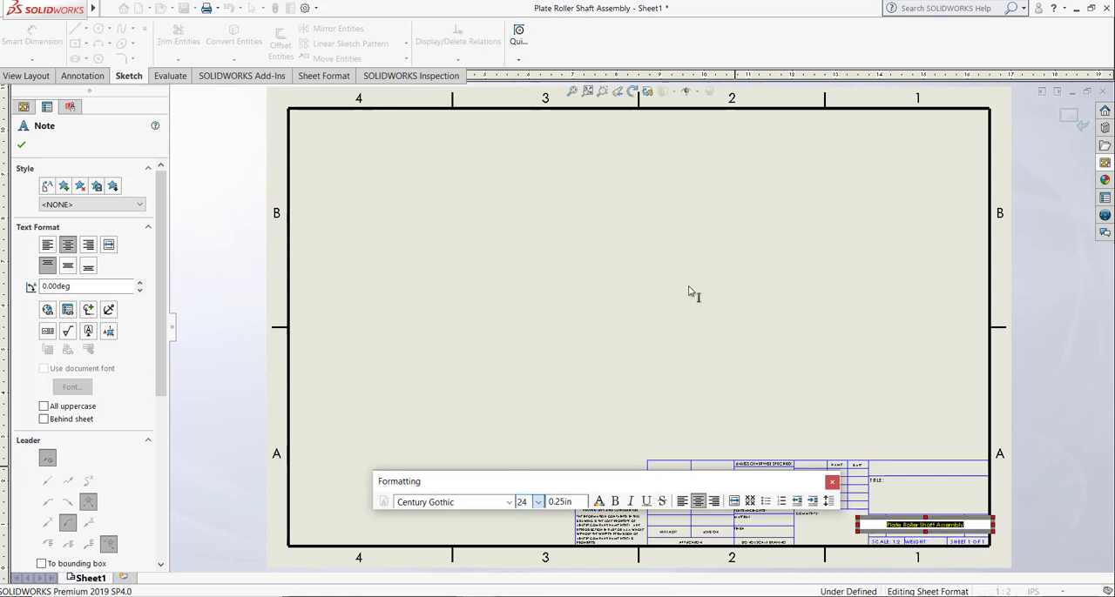
{"action": "left_click", "coordinate": [689, 290]}
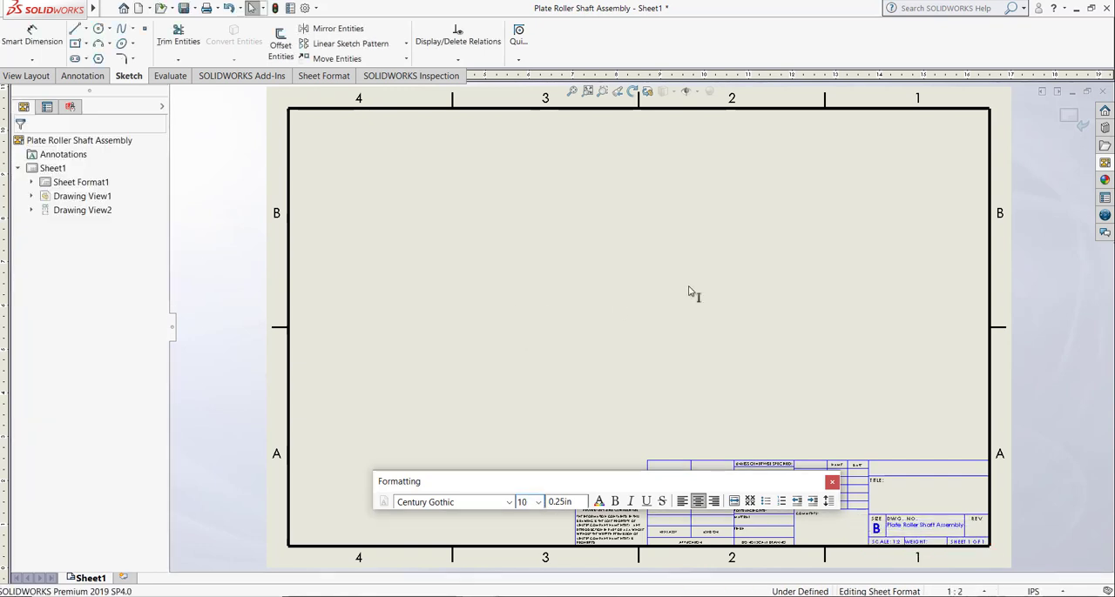
Step: Wrap the drawing-name note within the DWG. NO. cell, set its font size to 12, and return to the sheet
{"action": "double_click", "coordinate": [940, 526]}
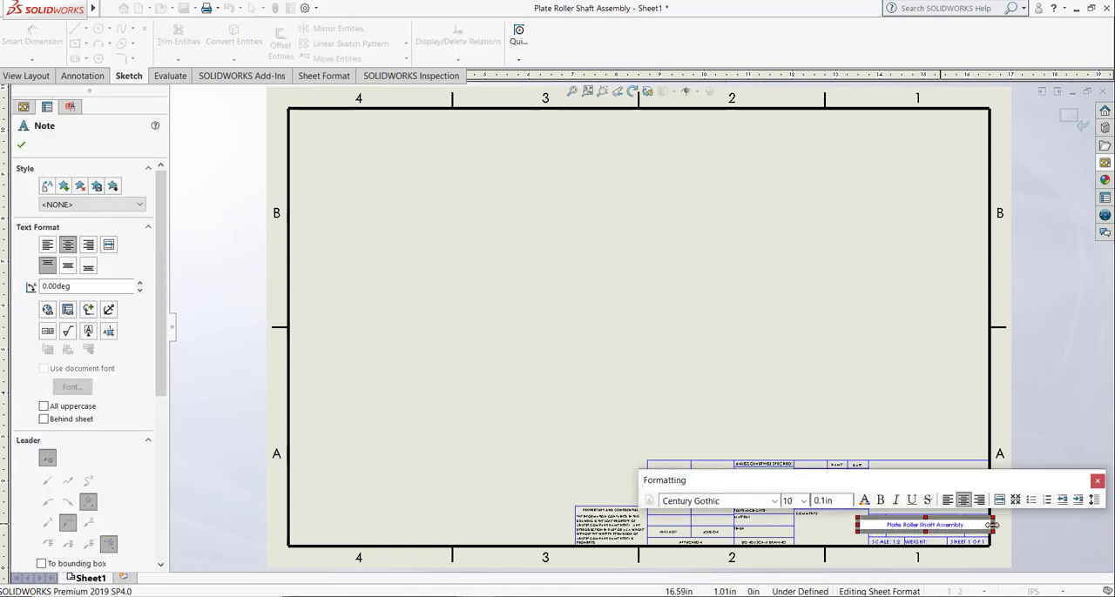
{"action": "left_click_drag", "start_coordinate": [991, 525], "coordinate": [918, 528]}
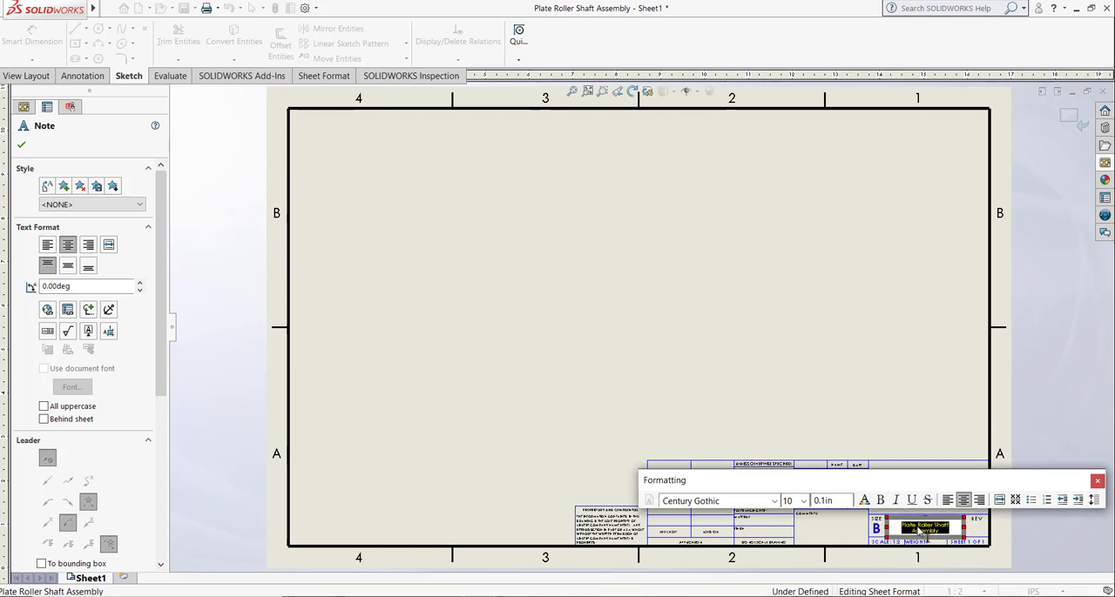
{"action": "left_click", "coordinate": [804, 502]}
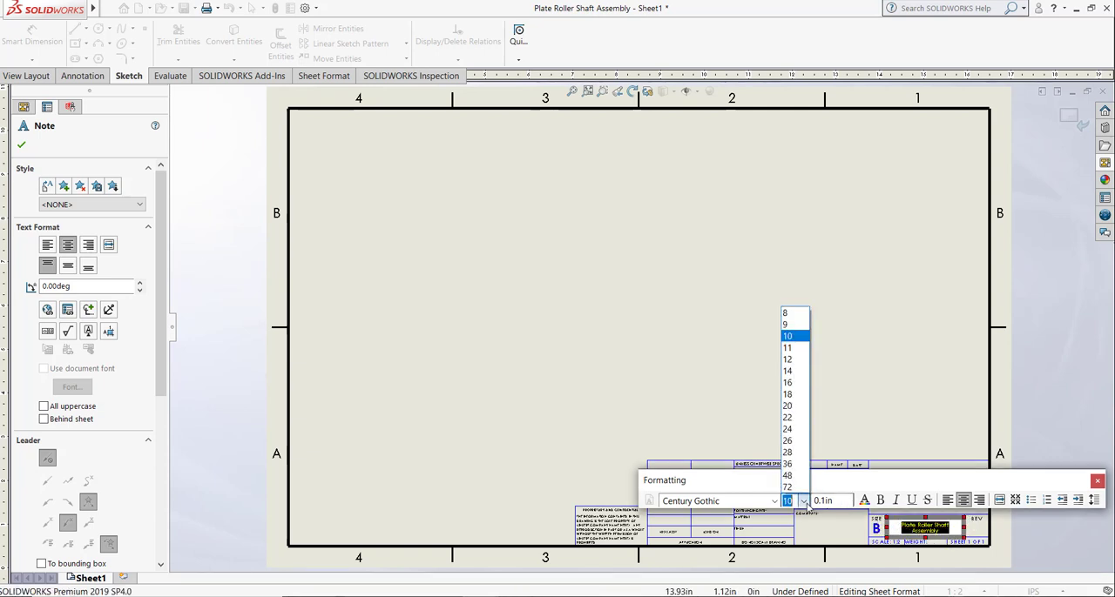
{"action": "left_click", "coordinate": [791, 359]}
{"action": "left_click", "coordinate": [774, 351]}
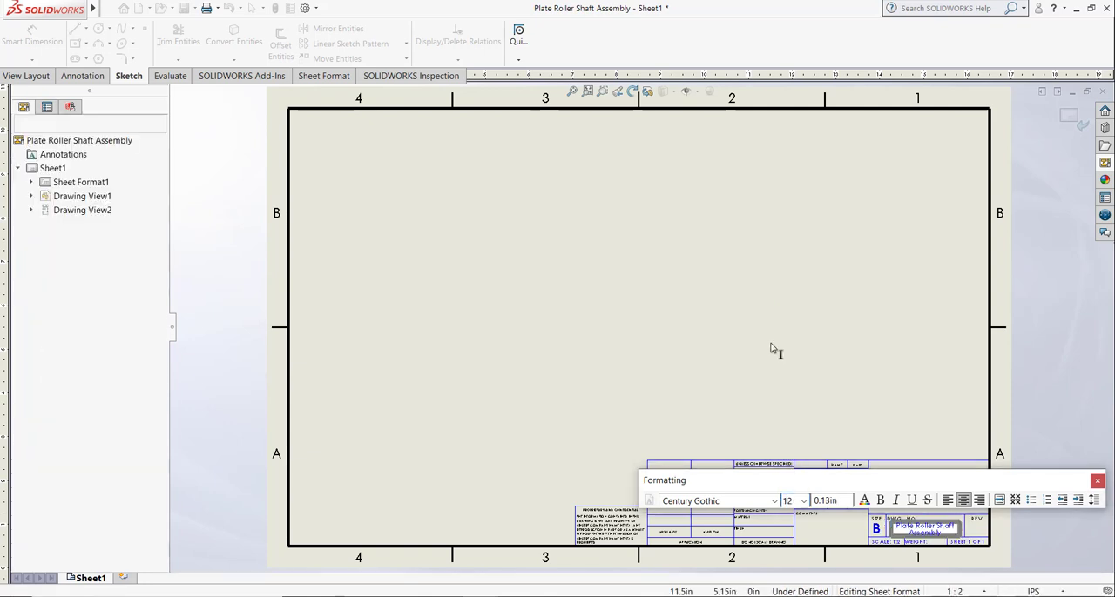
{"action": "left_click", "coordinate": [1068, 115]}
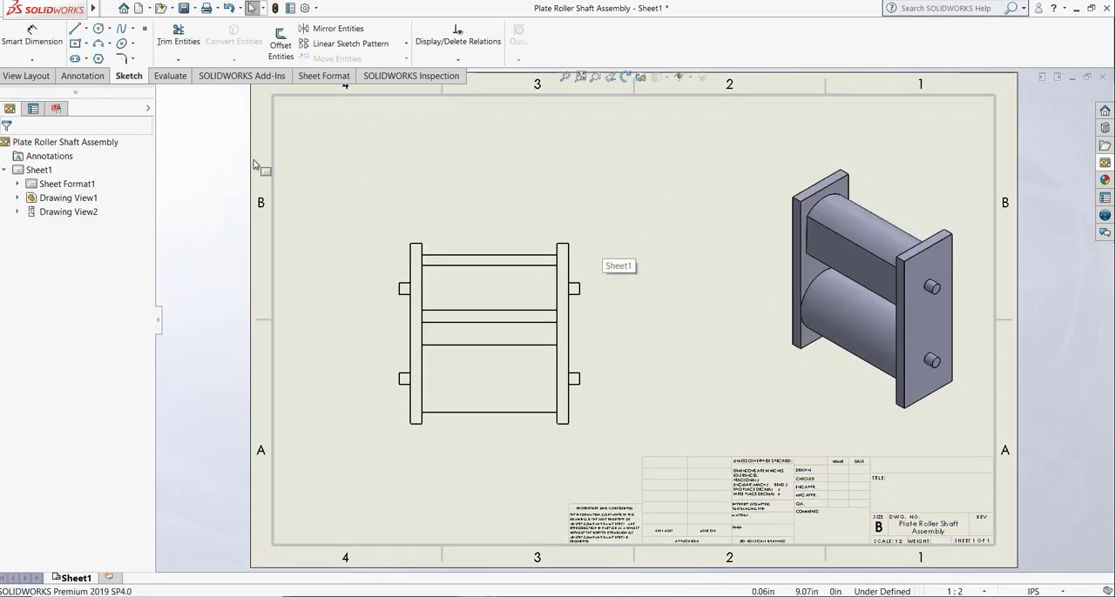
Step: Insert a top-level bill of materials for the front view with the bom-standard template, placed at the sheet border's upper-left corner
{"action": "left_click", "coordinate": [29, 77]}
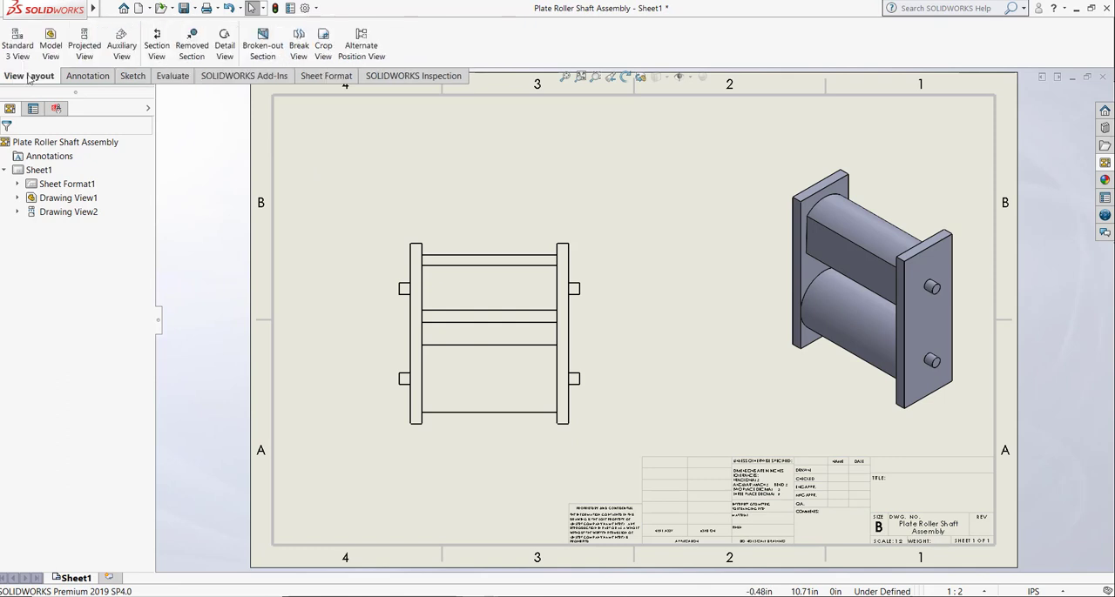
{"action": "left_click", "coordinate": [87, 76]}
{"action": "left_click", "coordinate": [701, 60]}
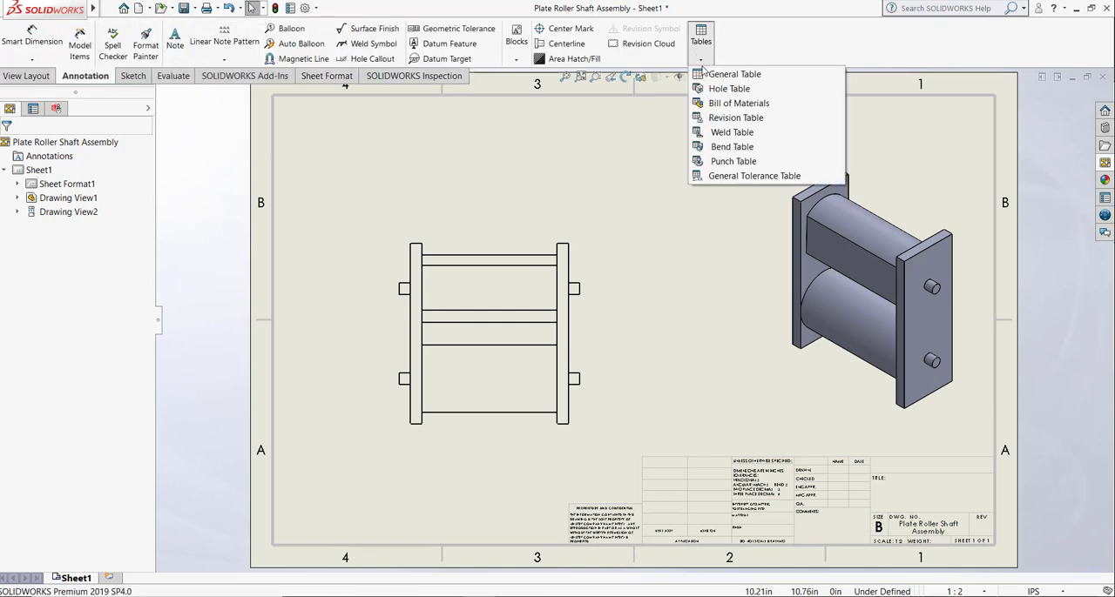
{"action": "left_click", "coordinate": [727, 104]}
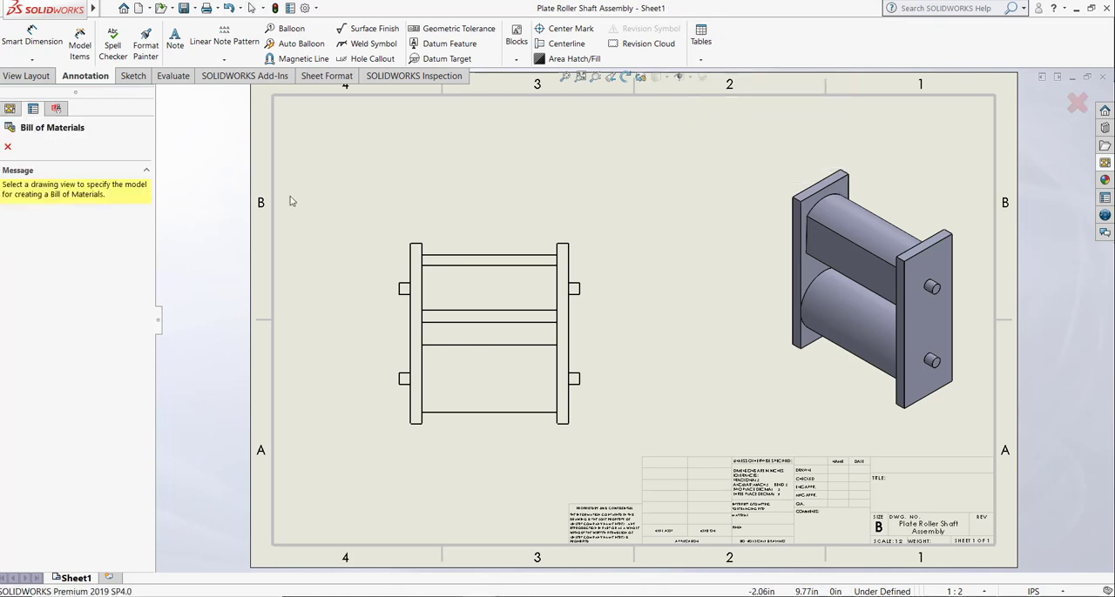
{"action": "left_click", "coordinate": [411, 166]}
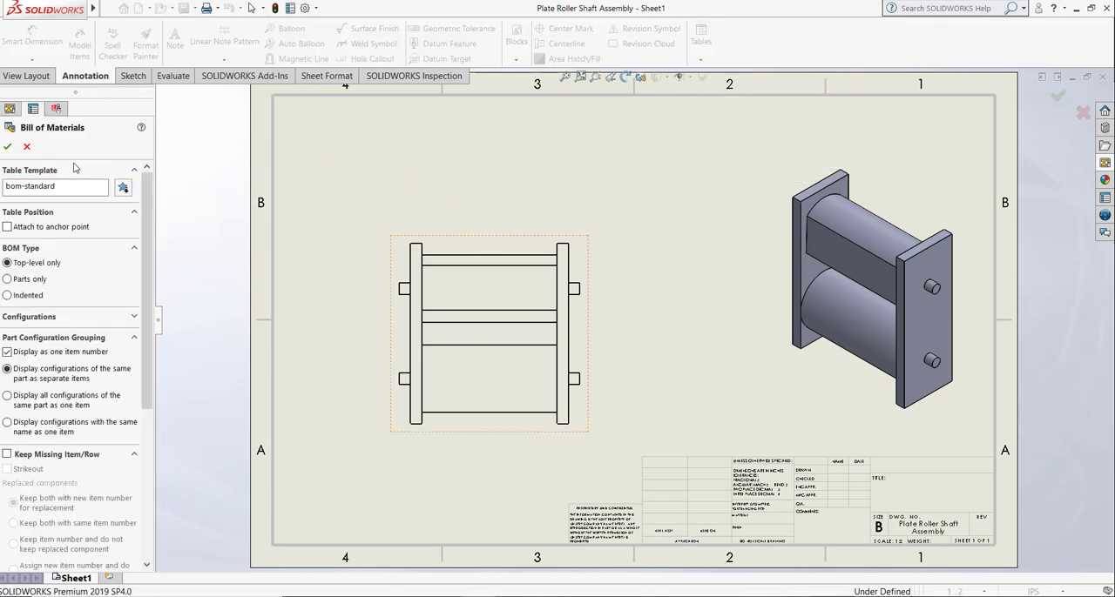
{"action": "left_click", "coordinate": [8, 147]}
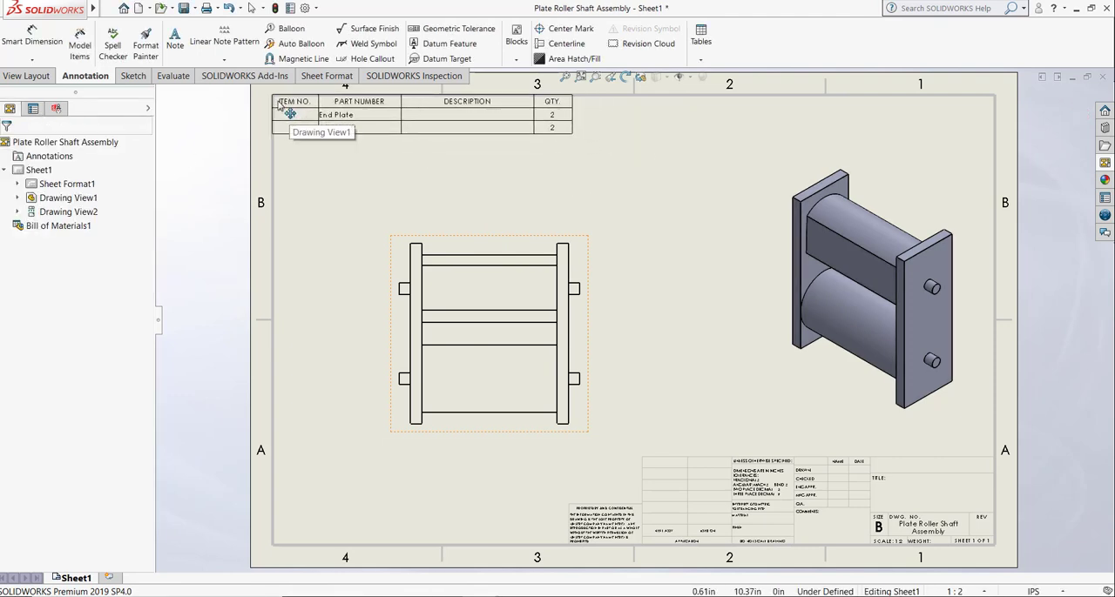
{"action": "left_click", "coordinate": [280, 103]}
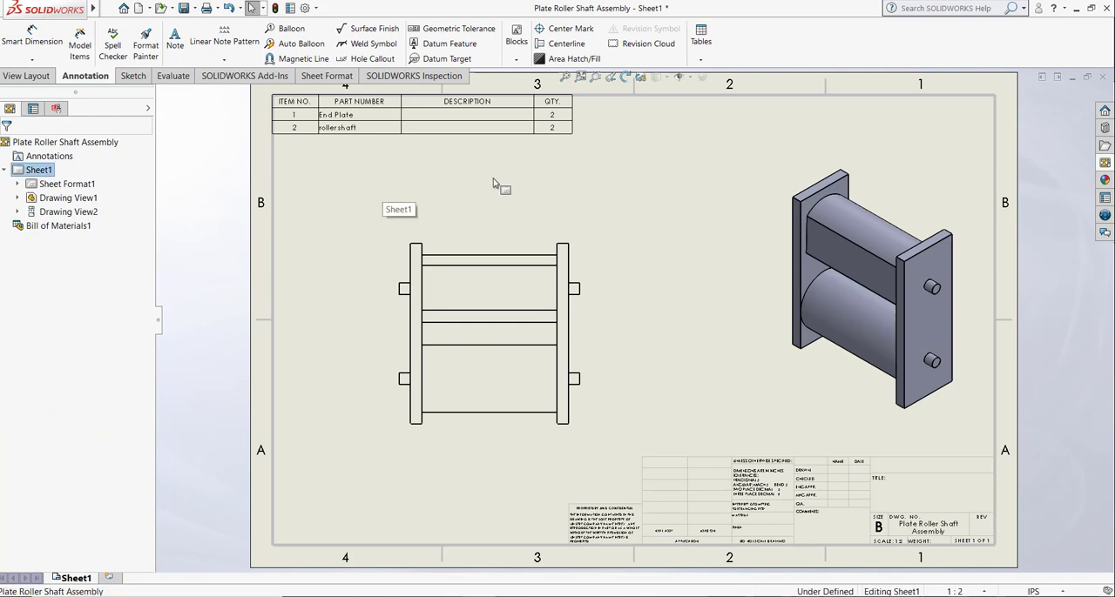
Step: Break the link of the End Plate row's description cell and enter END PLATE as its description
{"action": "left_click", "coordinate": [447, 117]}
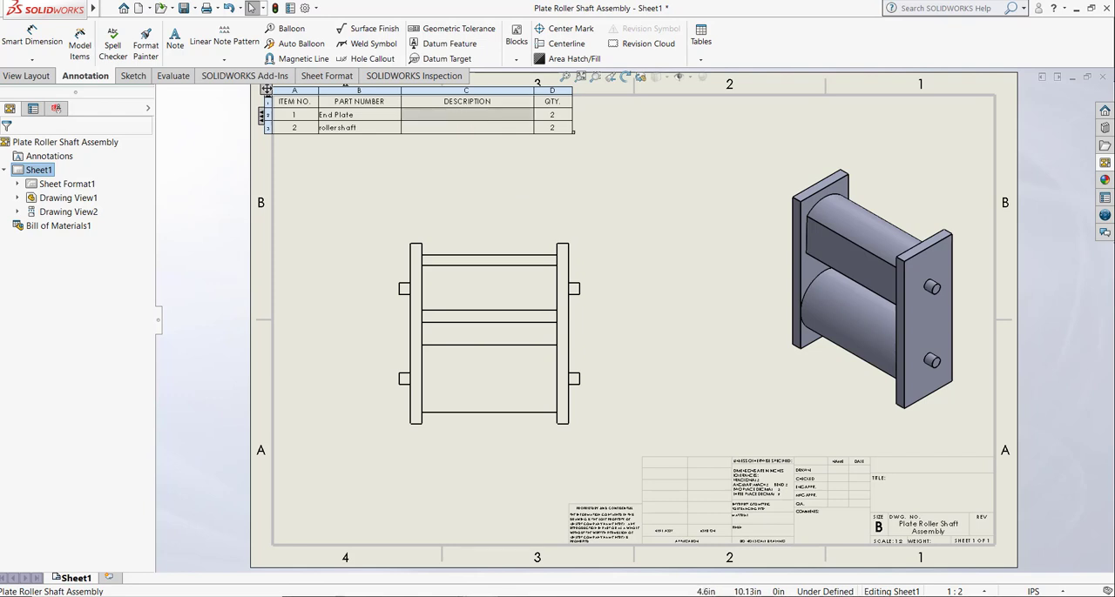
{"action": "double_click", "coordinate": [458, 113]}
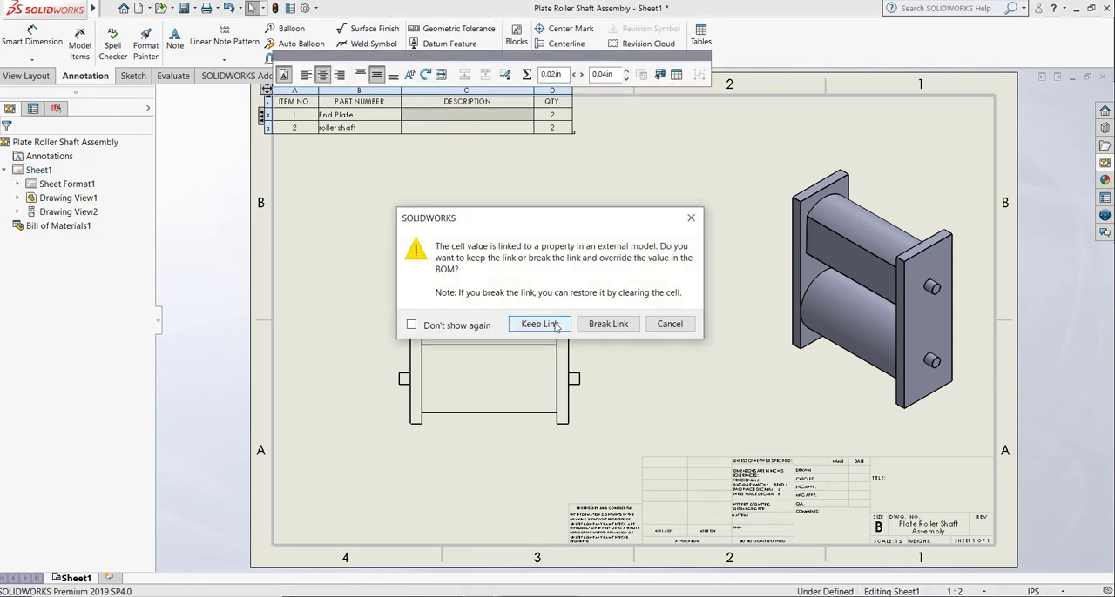
{"action": "left_click", "coordinate": [607, 324]}
{"action": "left_click", "coordinate": [457, 118]}
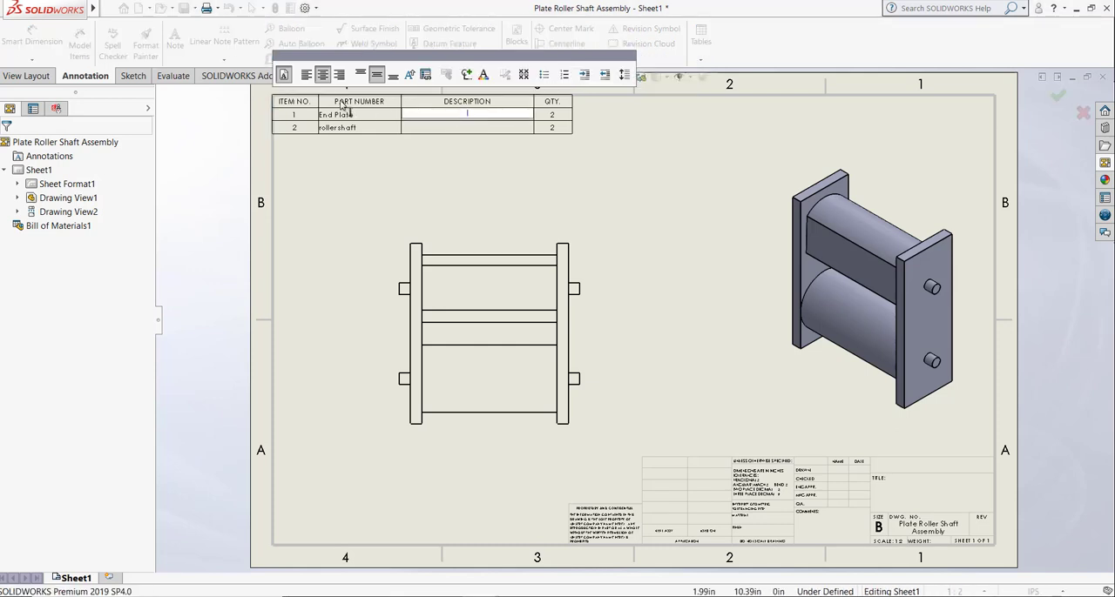
{"action": "type", "text": "END PLATE"}
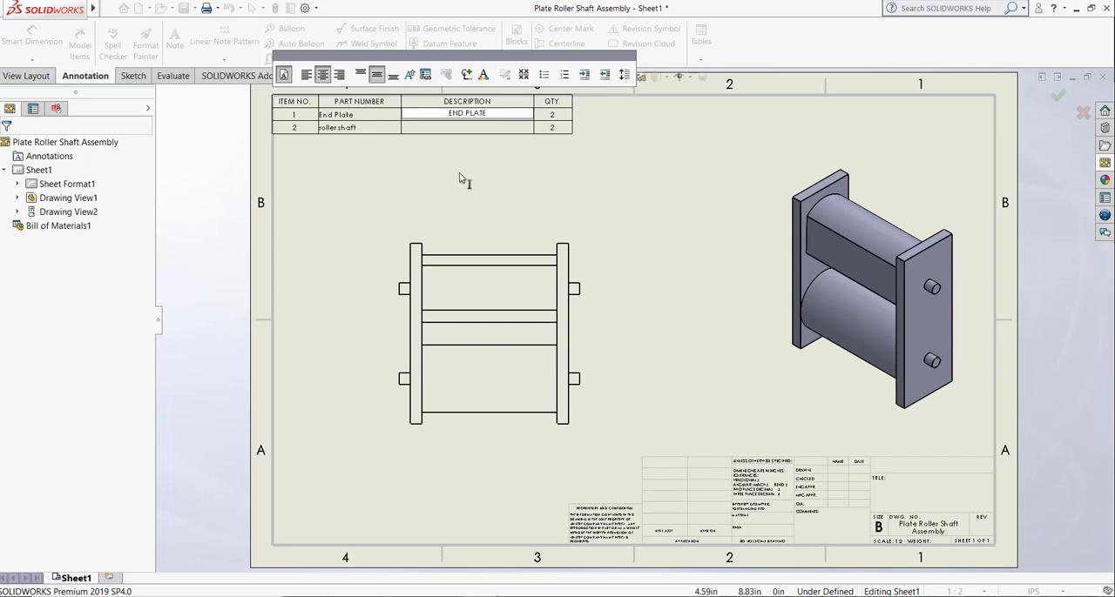
{"action": "key", "text": "Return"}
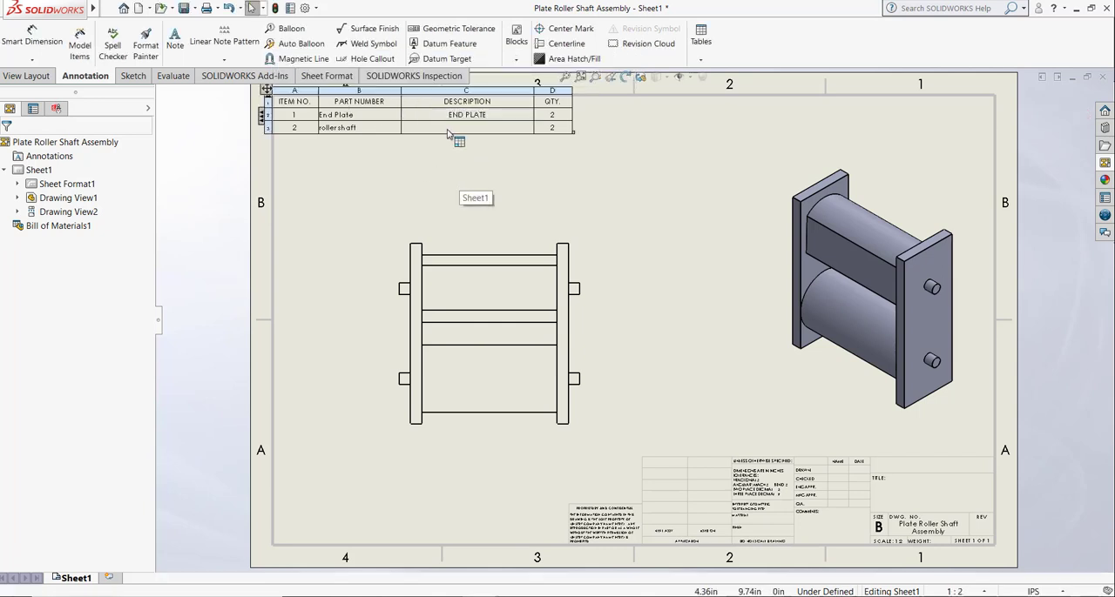
Step: Break the link of the roller shaft row's description cell and enter Roller Shaft as its description
{"action": "double_click", "coordinate": [475, 129]}
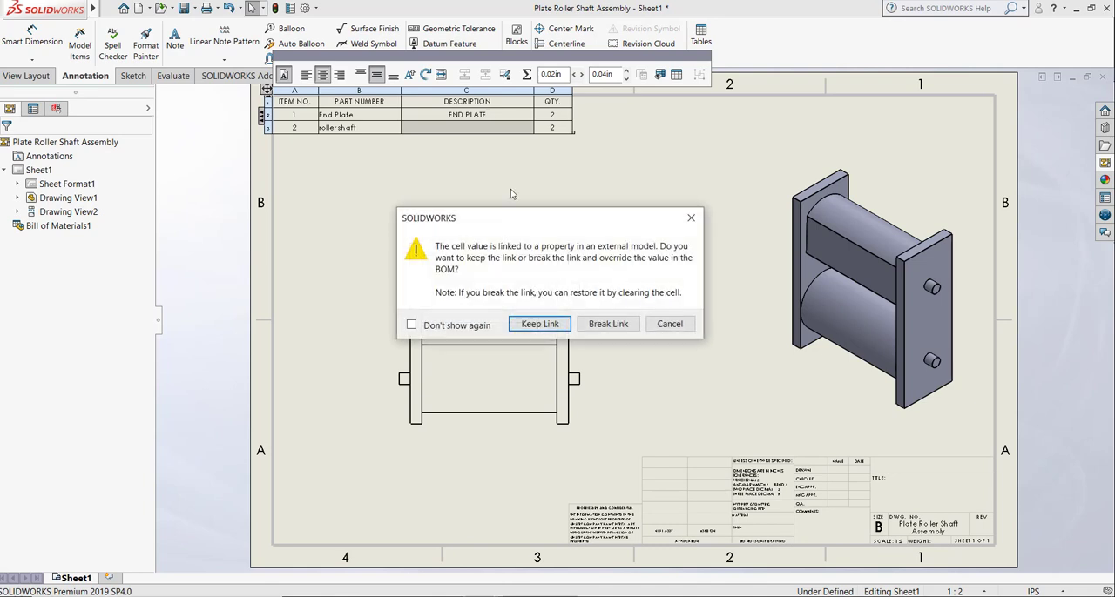
{"action": "left_click", "coordinate": [584, 327]}
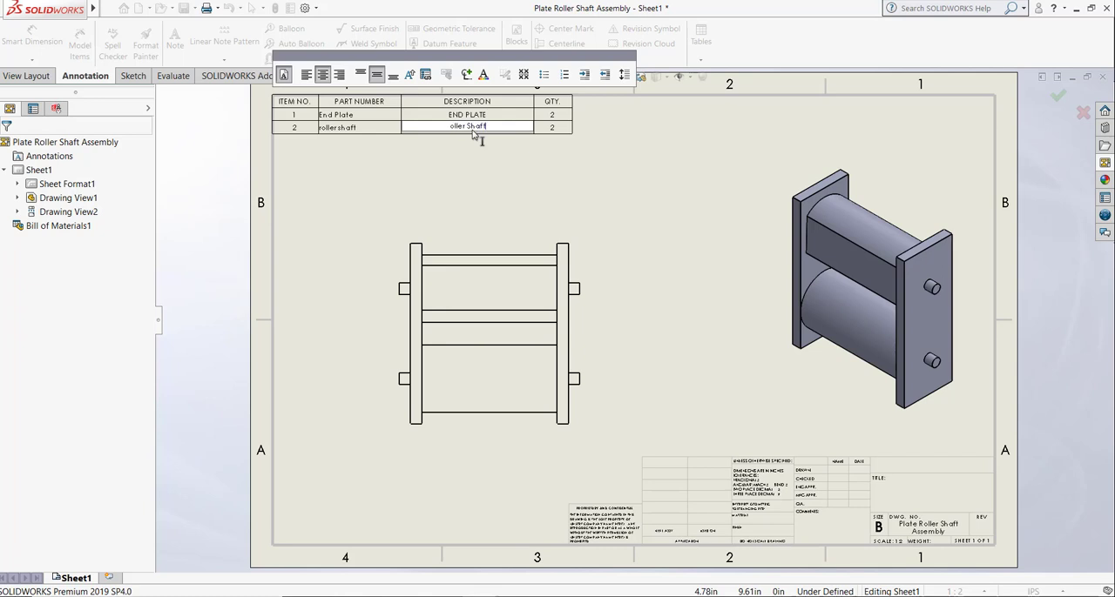
{"action": "key", "text": "Return"}
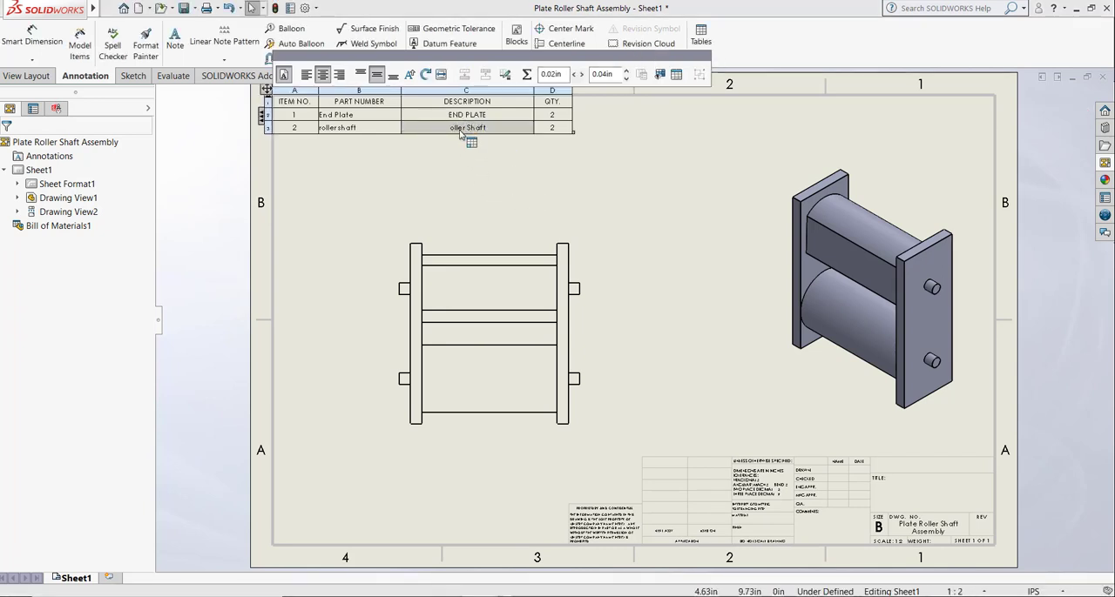
{"action": "double_click", "coordinate": [450, 131]}
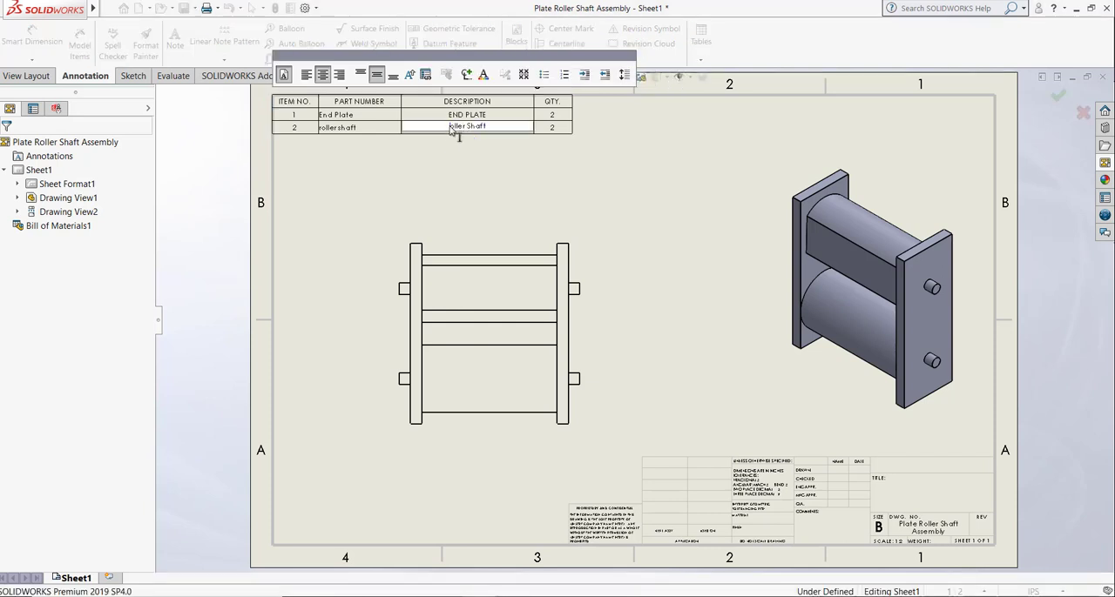
{"action": "left_click", "coordinate": [505, 174]}
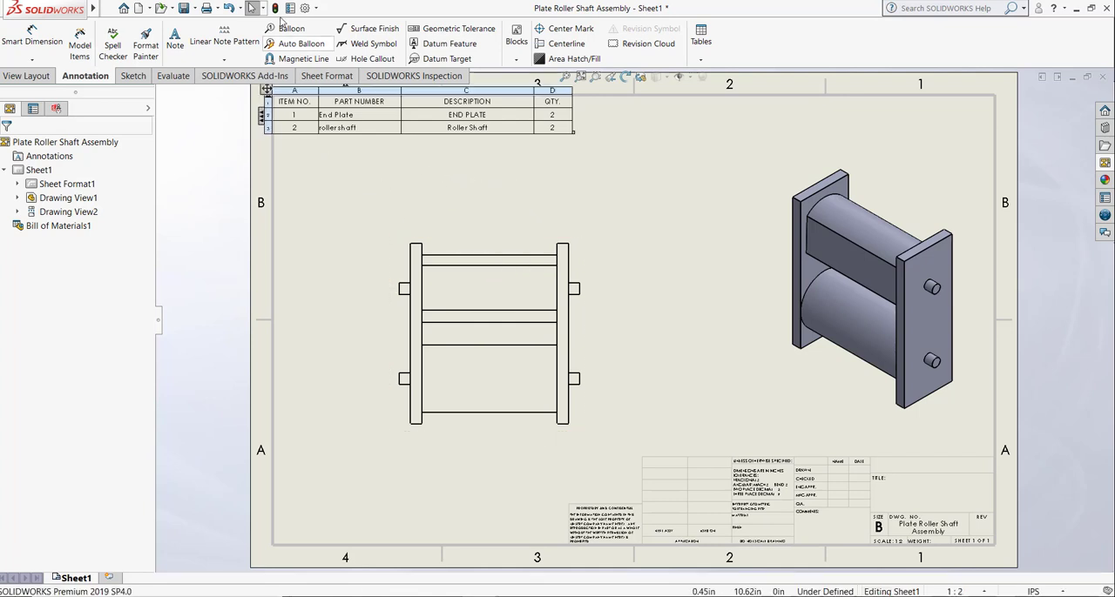
Step: Add circular item-number balloons beside the front view for the upper roller shaft's left end and the left End Plate
{"action": "left_click", "coordinate": [399, 290]}
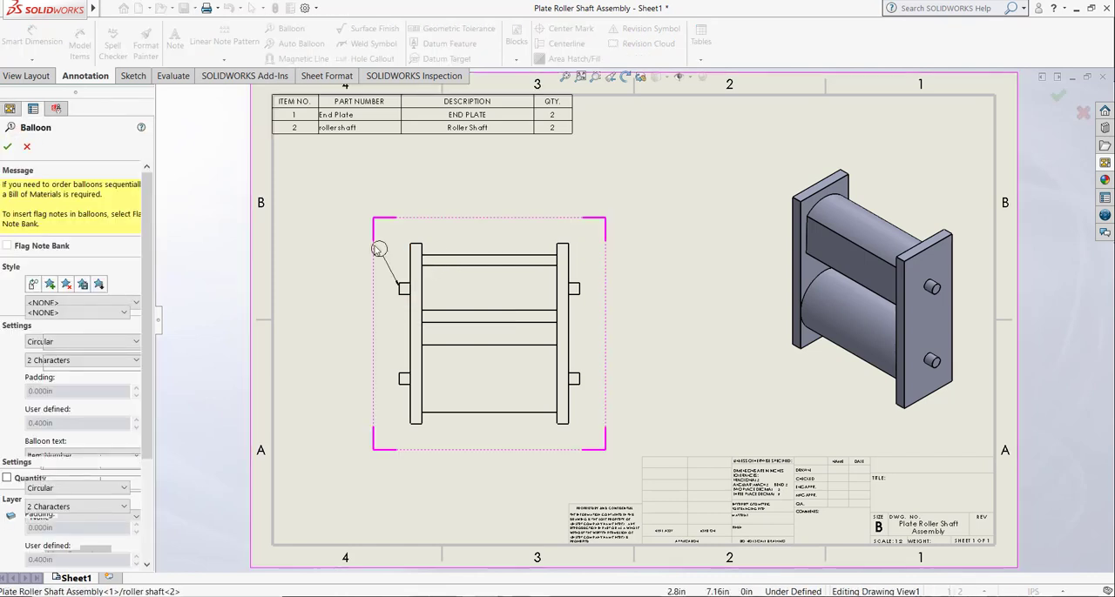
{"action": "left_click", "coordinate": [345, 249]}
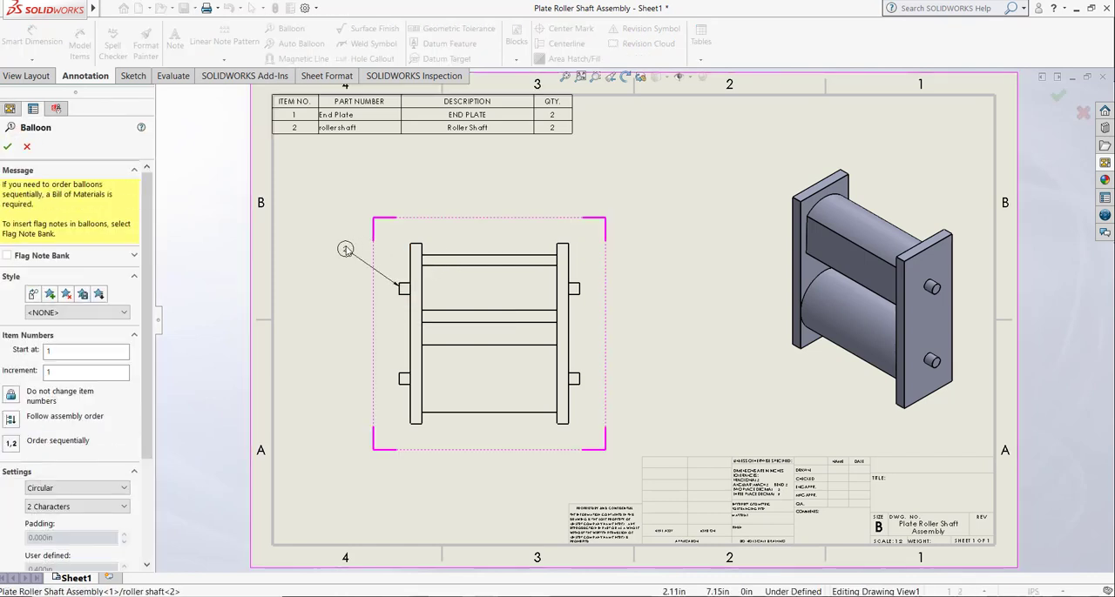
{"action": "left_click", "coordinate": [414, 337]}
{"action": "left_click", "coordinate": [345, 317]}
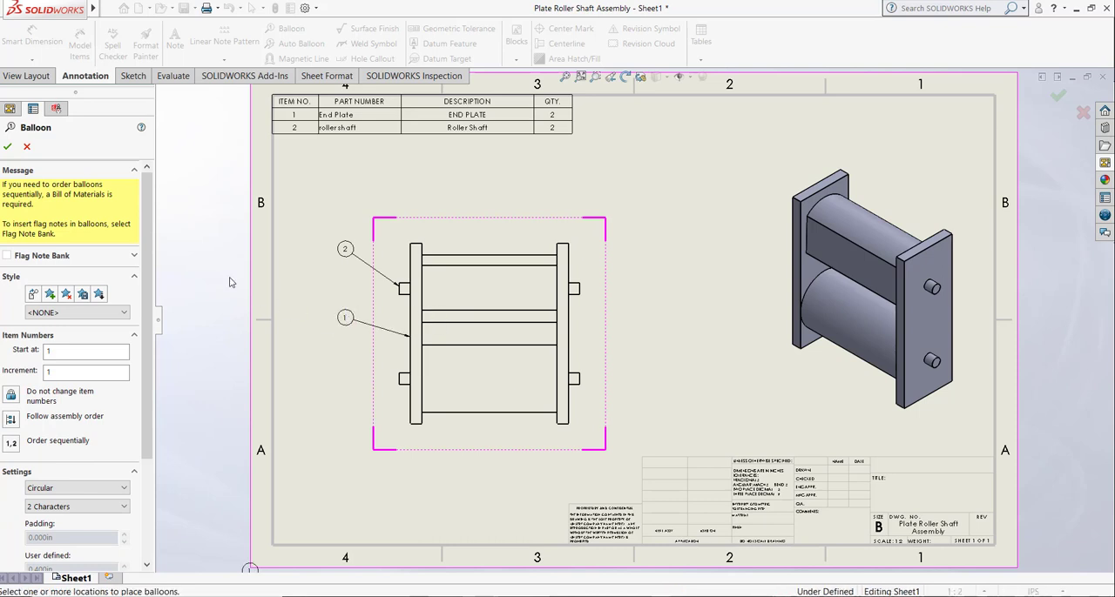
{"action": "left_click", "coordinate": [9, 148]}
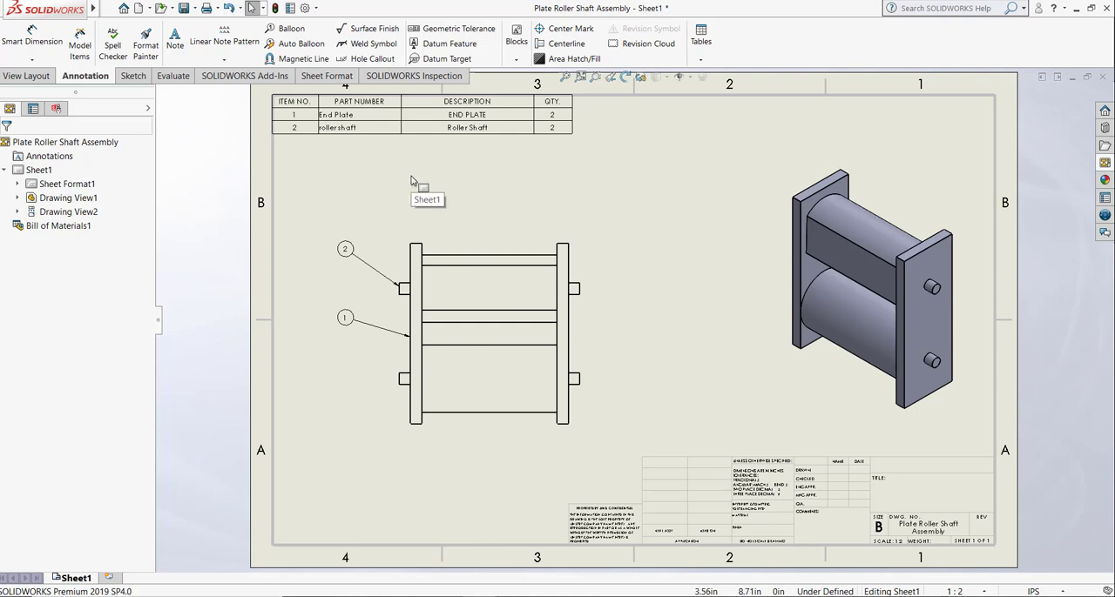
Step: Save the drawing as Plate Roller Shaft Assembly in the roller shaft folder
{"action": "left_click", "coordinate": [321, 108]}
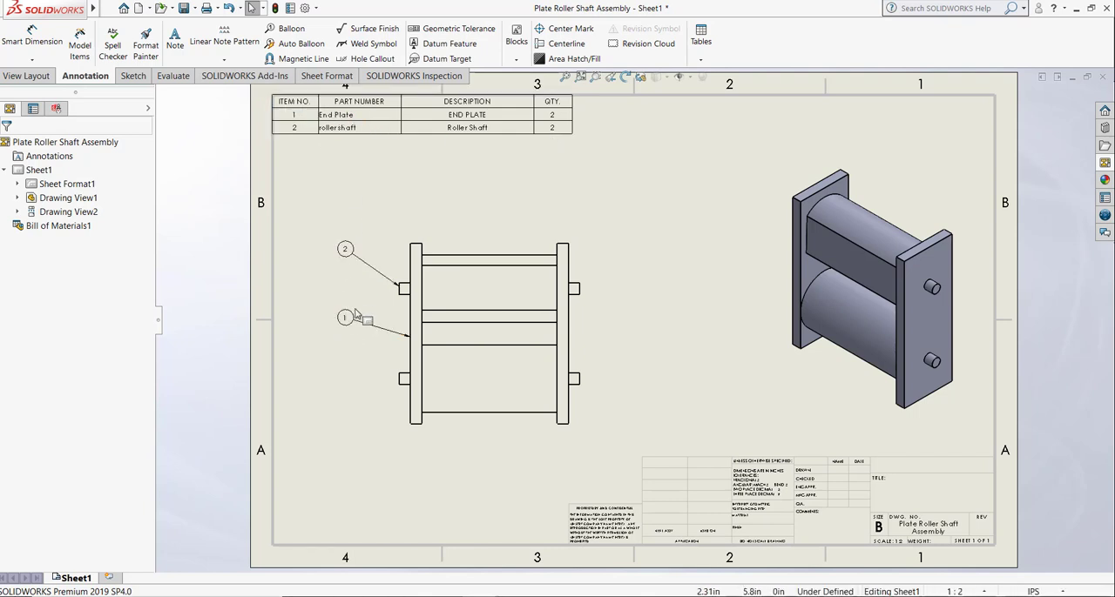
{"action": "left_click", "coordinate": [492, 189]}
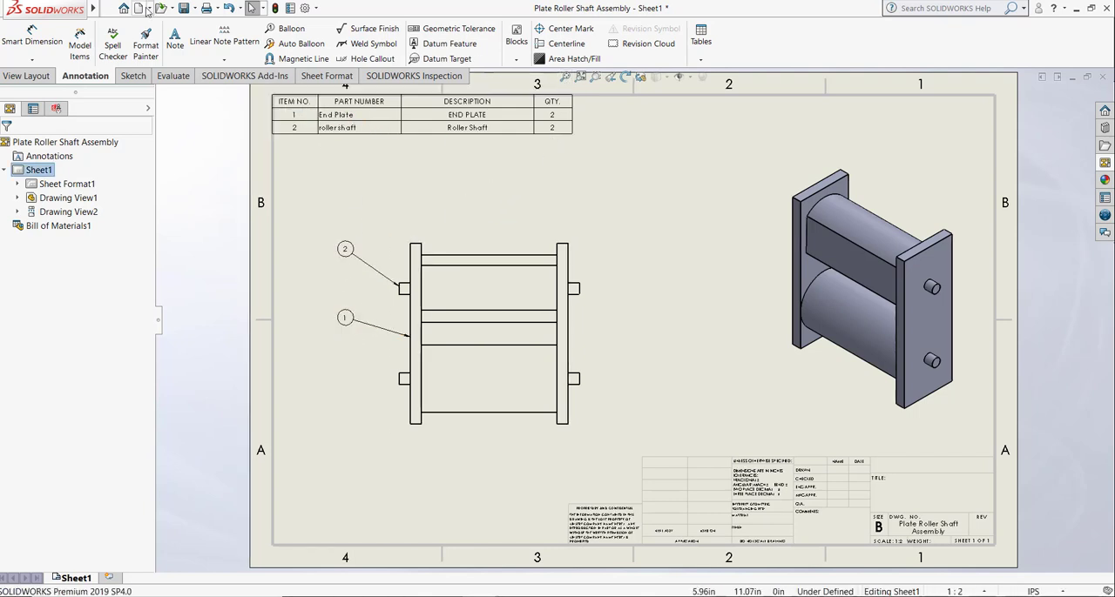
{"action": "left_click", "coordinate": [185, 8]}
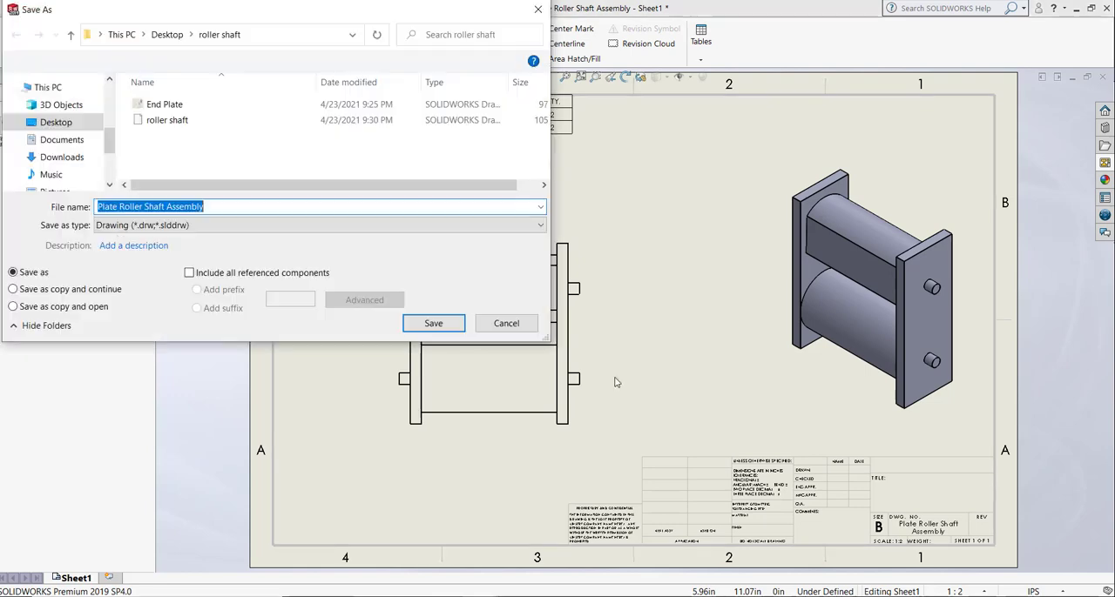